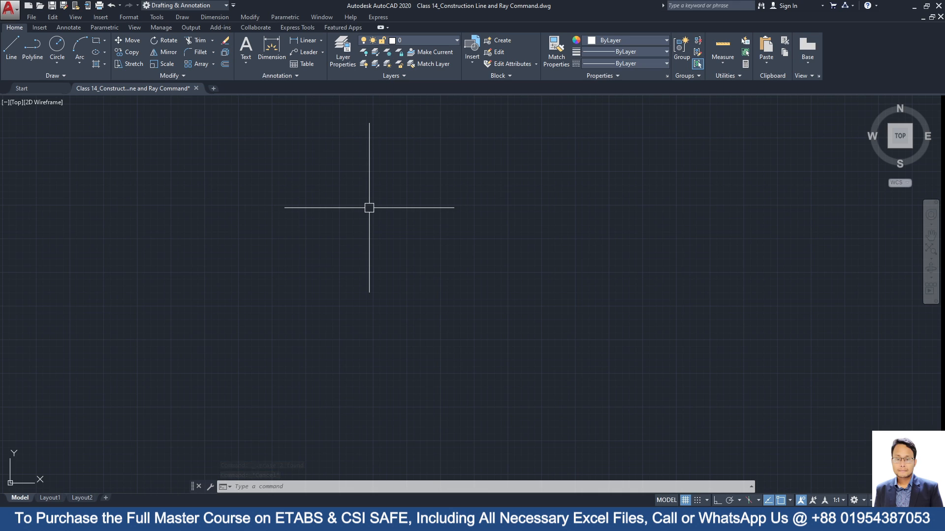
Draw a fan of construction lines in different directions through one common point in the empty drawing area.
{"action": "type", "text": "XL"}
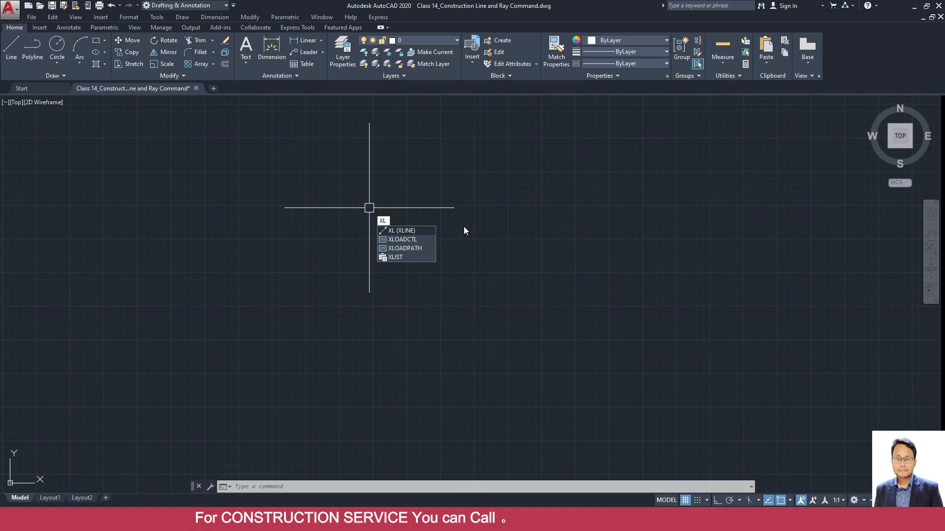
{"action": "left_click", "coordinate": [408, 230]}
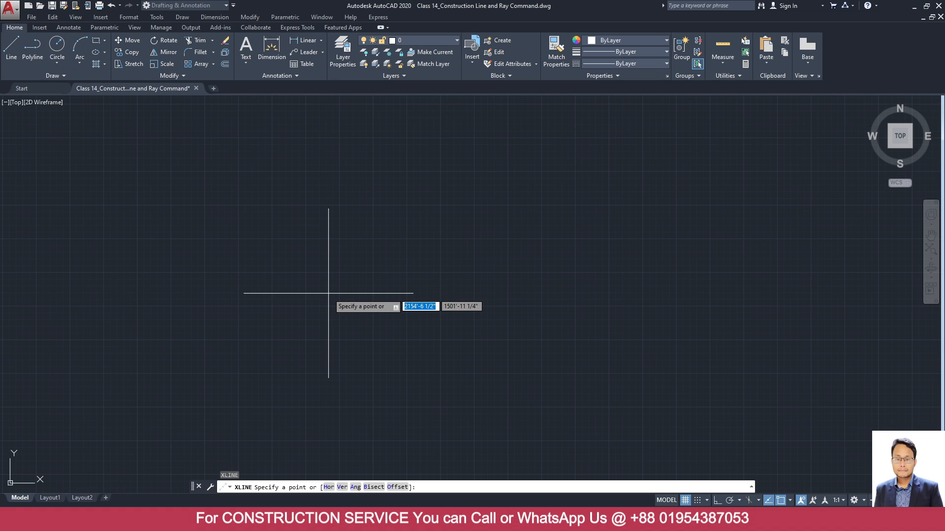
{"action": "left_click", "coordinate": [306, 256]}
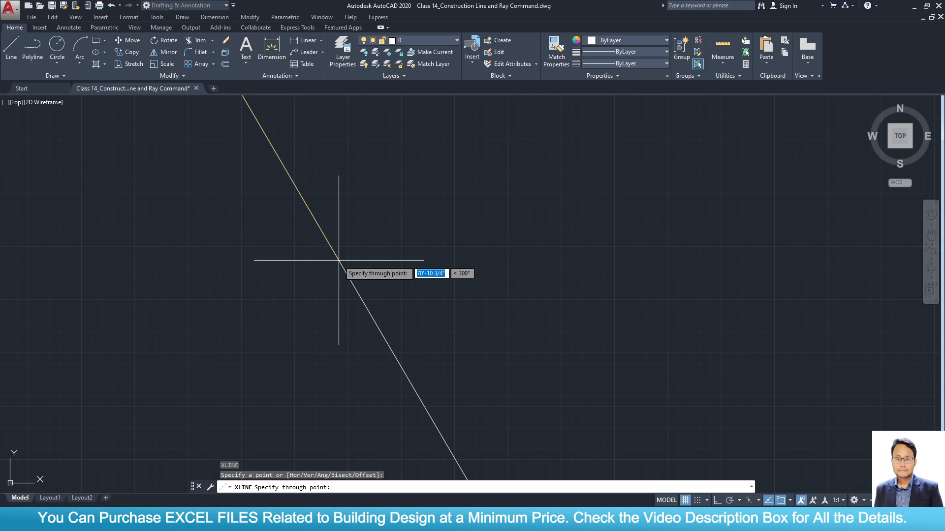
{"action": "left_click", "coordinate": [339, 260]}
{"action": "left_click", "coordinate": [511, 243]}
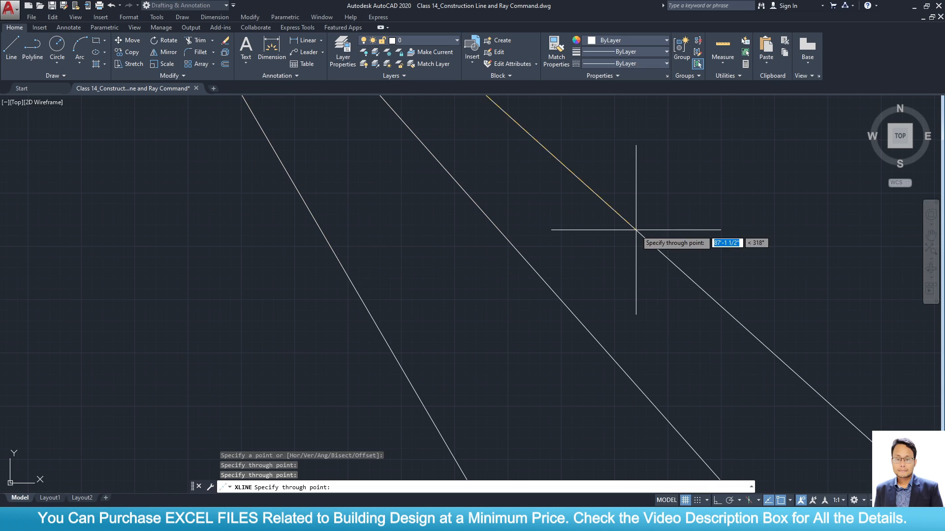
{"action": "left_click", "coordinate": [375, 316]}
{"action": "scroll", "coordinate": [394, 358], "scroll_direction": "down", "scroll_amount": 8}
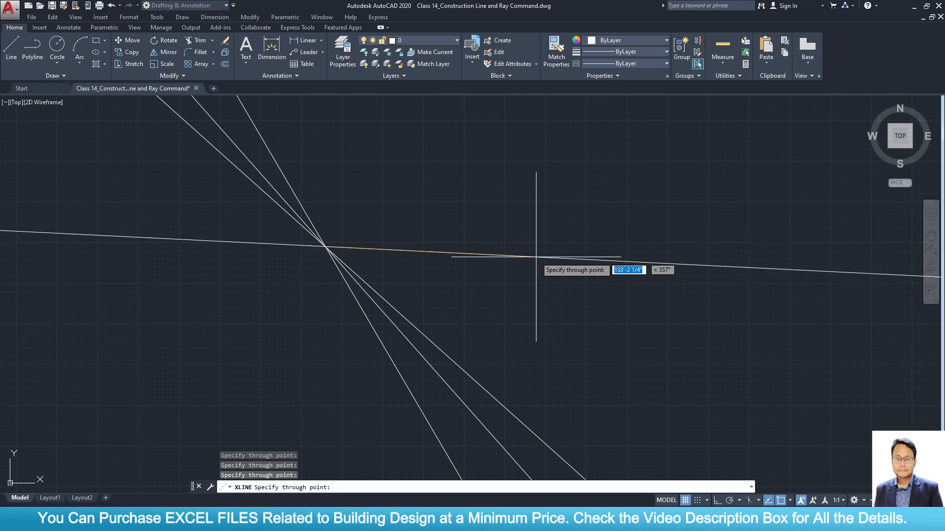
{"action": "left_click", "coordinate": [534, 236]}
{"action": "left_click", "coordinate": [522, 169]}
{"action": "left_click", "coordinate": [376, 159]}
{"action": "left_click", "coordinate": [183, 185]}
{"action": "left_click", "coordinate": [330, 334]}
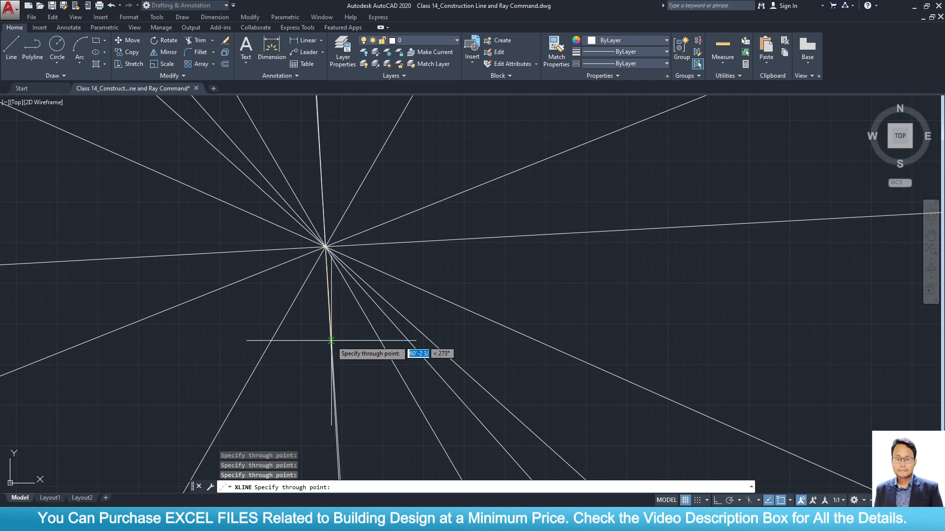
{"action": "left_click", "coordinate": [494, 298]}
{"action": "key", "text": "Escape"}
Erase all the construction lines that radiate from the common point.
{"action": "scroll", "coordinate": [281, 321], "scroll_direction": "down", "scroll_amount": 4}
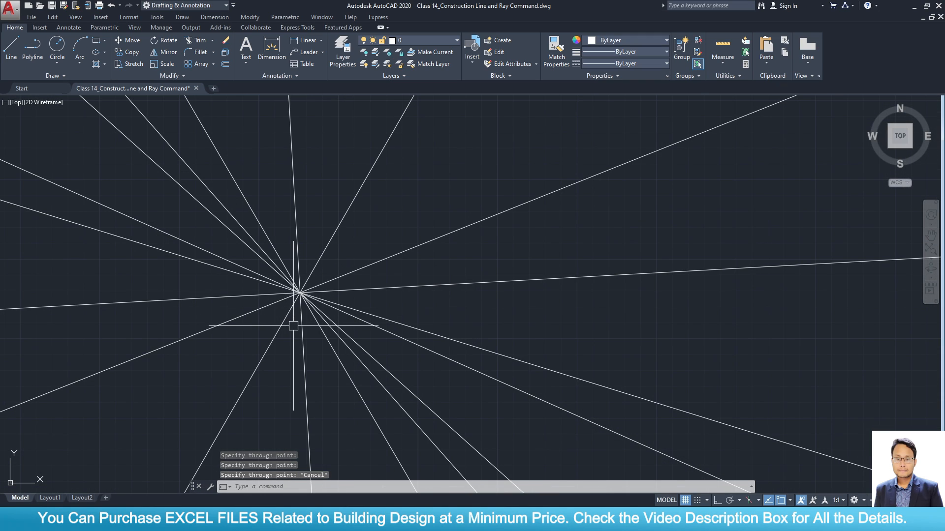
{"action": "left_click", "coordinate": [331, 363]}
{"action": "left_click", "coordinate": [195, 222]}
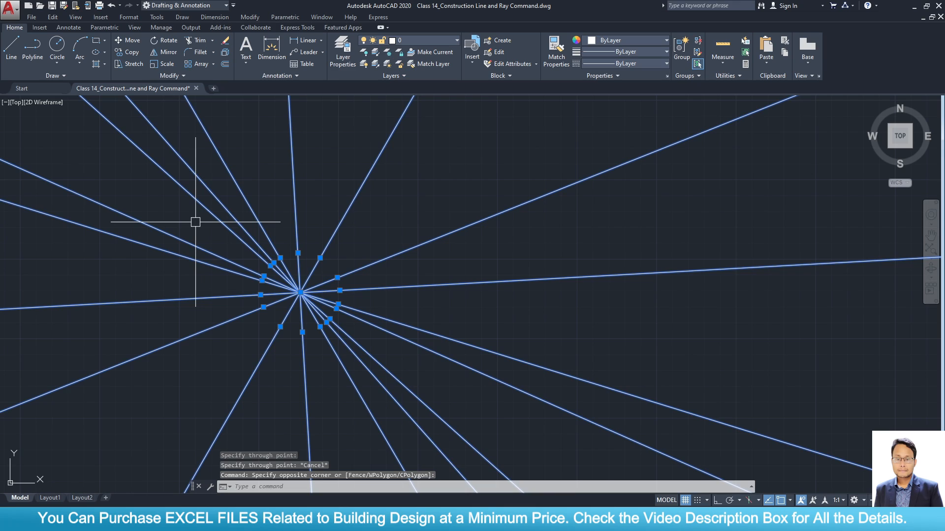
{"action": "key", "text": "Delete"}
Draw a 100' by 100' rectangle from a freely picked corner point.
{"action": "left_click", "coordinate": [98, 42]}
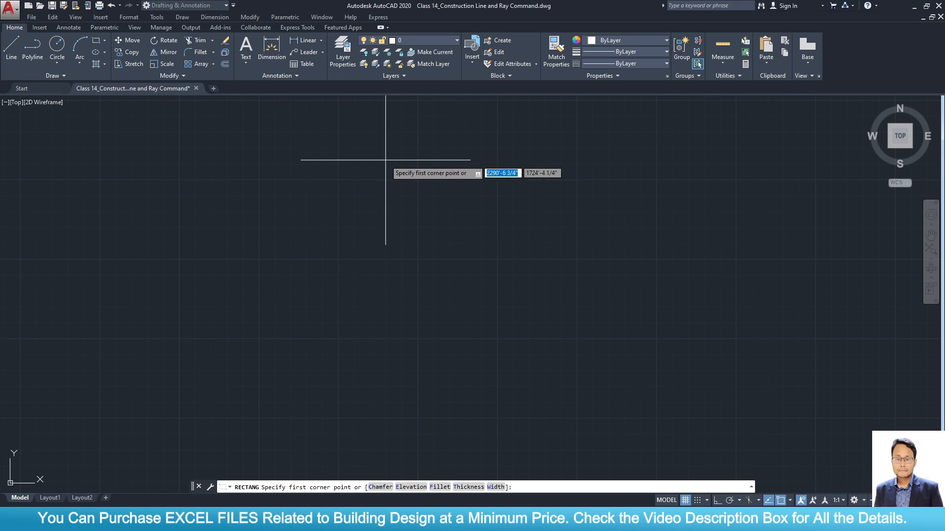
{"action": "left_click", "coordinate": [343, 232]}
{"action": "type", "text": "100"}
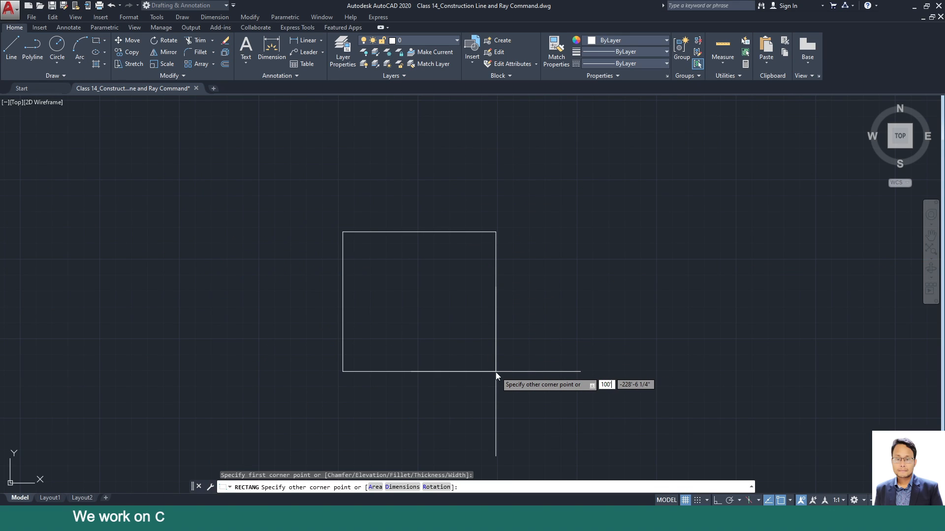
{"action": "key", "text": "Tab"}
{"action": "type", "text": "100"}
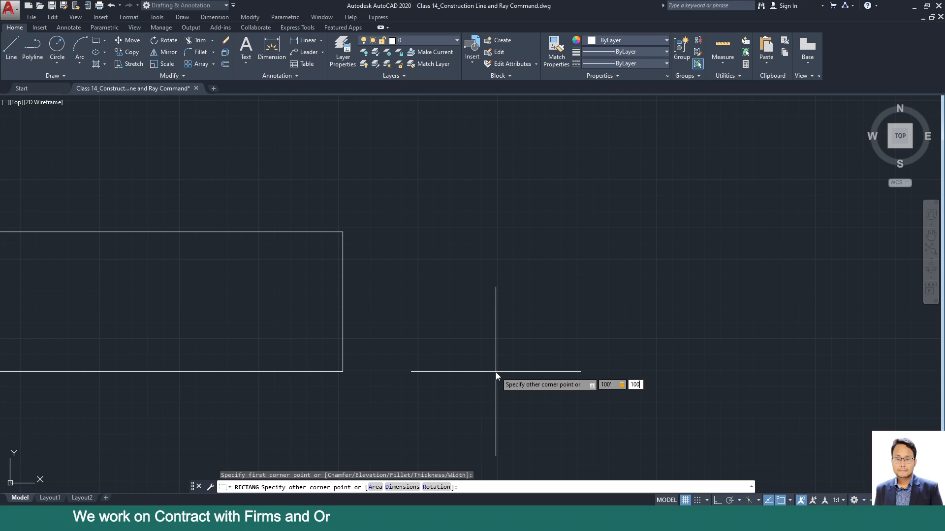
{"action": "key", "text": "Return"}
Offset the square 5" to its inner side.
{"action": "scroll", "coordinate": [377, 213], "scroll_direction": "up", "scroll_amount": 3}
{"action": "scroll", "coordinate": [432, 254], "scroll_direction": "up", "scroll_amount": 2}
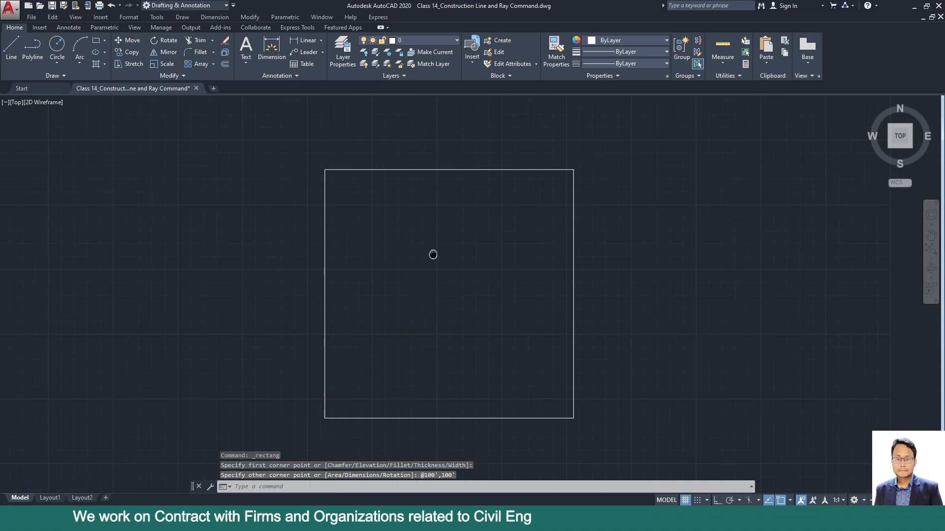
{"action": "type", "text": "o"}
{"action": "key", "text": "Return"}
{"action": "type", "text": "5"}
{"action": "key", "text": "Return"}
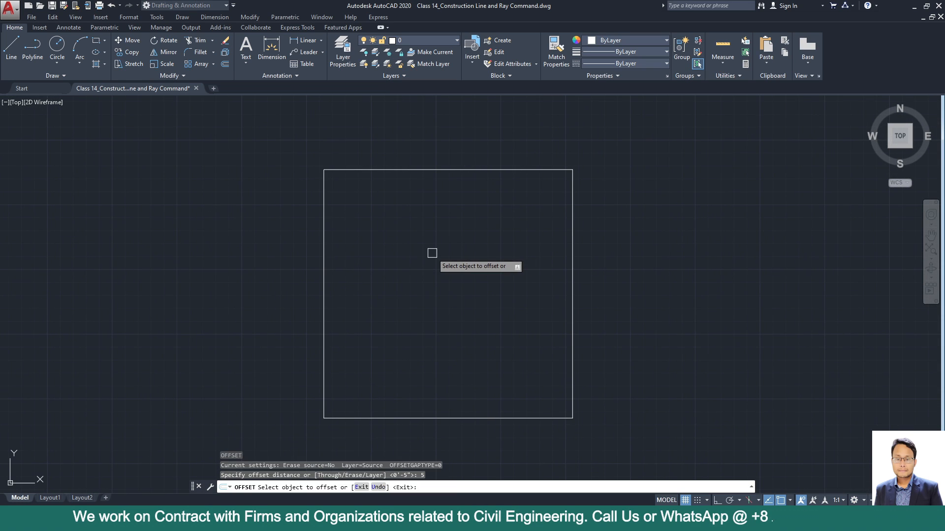
{"action": "left_click", "coordinate": [401, 170]}
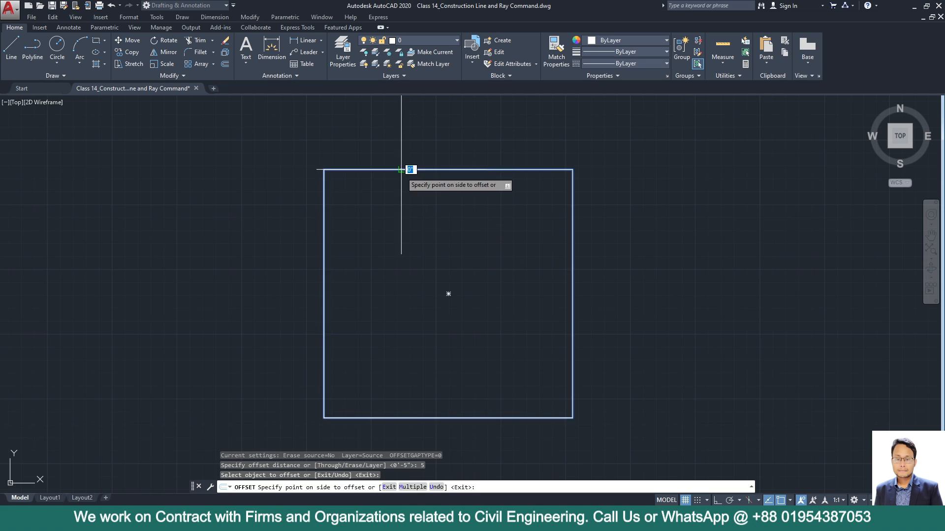
{"action": "left_click", "coordinate": [382, 306]}
{"action": "scroll", "coordinate": [327, 333], "scroll_direction": "up", "scroll_amount": 3}
{"action": "middle_click_drag", "start_coordinate": [387, 298], "coordinate": [387, 356]}
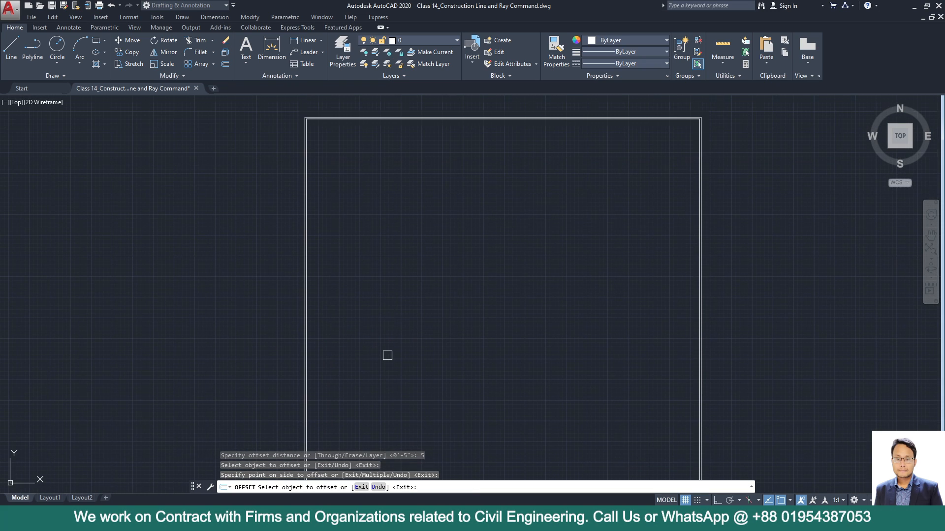
{"action": "key", "text": "Escape"}
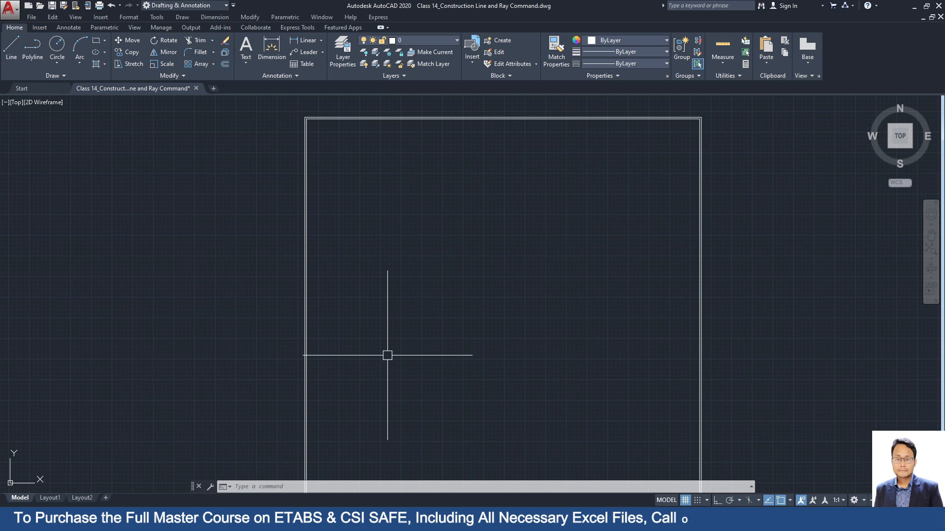
{"action": "key", "text": "Escape"}
{"action": "key", "text": "Escape"}
Draw construction lines at various angles through one common point to the right of the double-lined square.
{"action": "scroll", "coordinate": [350, 269], "scroll_direction": "down", "scroll_amount": 1}
{"action": "middle_click_drag", "start_coordinate": [461, 260], "coordinate": [286, 260]}
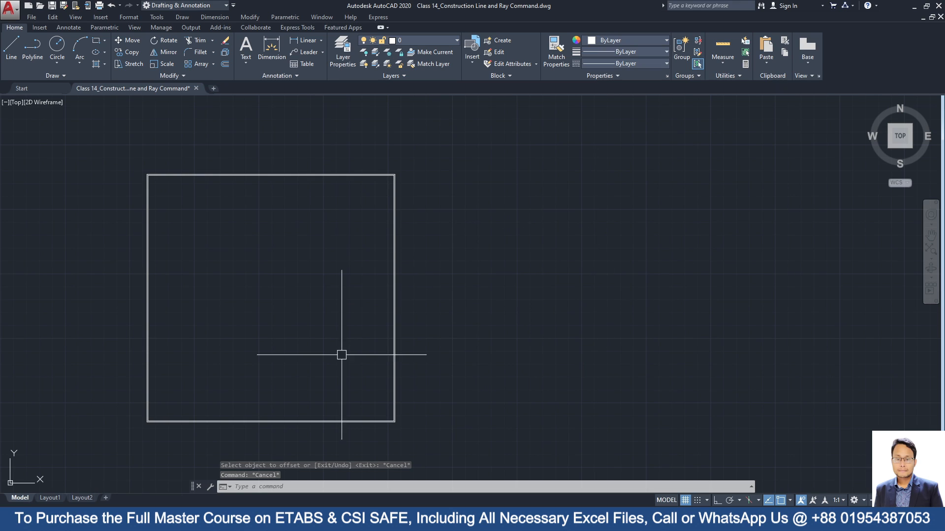
{"action": "middle_click_drag", "start_coordinate": [526, 322], "coordinate": [450, 262]}
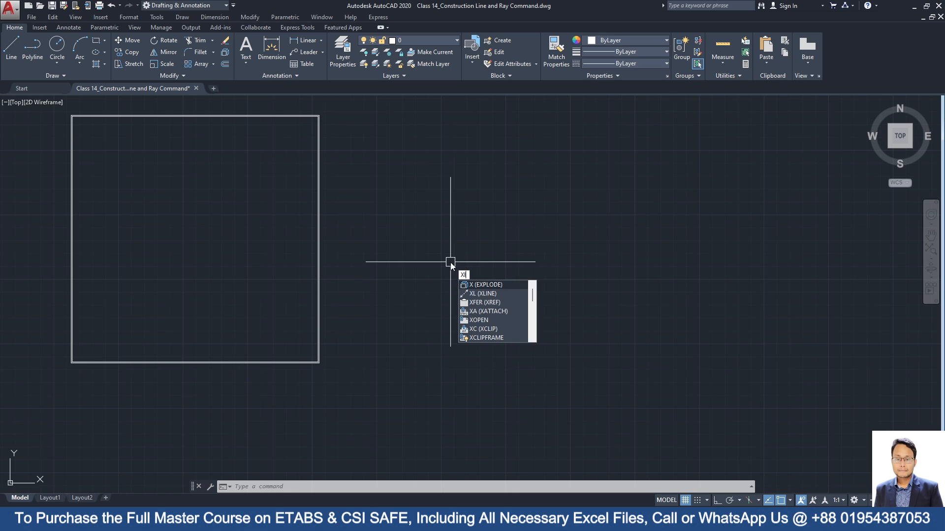
{"action": "type", "text": "l"}
{"action": "key", "text": "Return"}
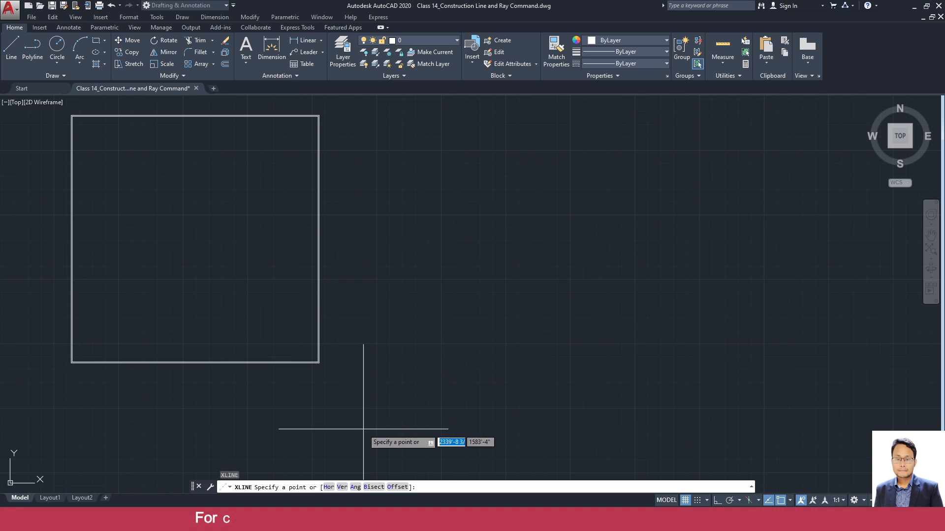
{"action": "left_click", "coordinate": [440, 293]}
{"action": "left_click", "coordinate": [443, 289]}
{"action": "left_click", "coordinate": [392, 142]}
{"action": "left_click", "coordinate": [542, 338]}
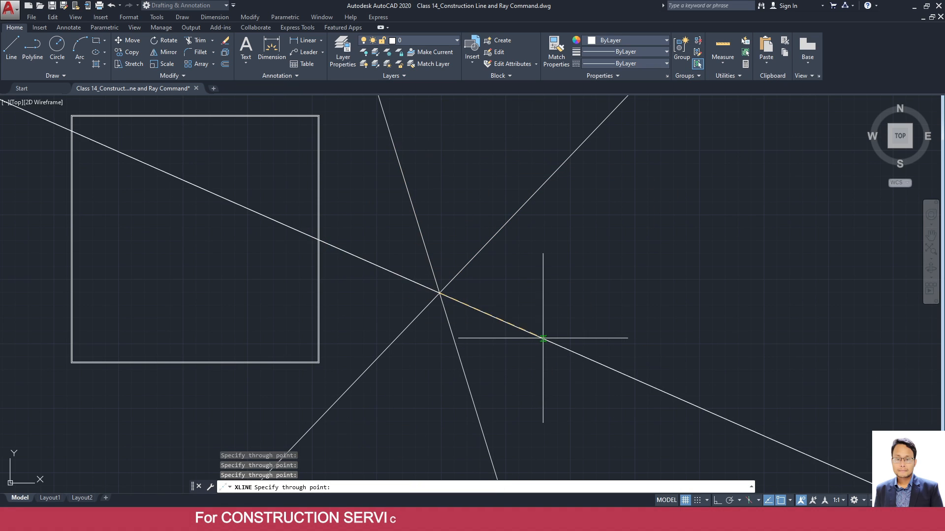
{"action": "left_click", "coordinate": [666, 217]}
{"action": "left_click", "coordinate": [485, 139]}
{"action": "left_click", "coordinate": [336, 371]}
{"action": "left_click", "coordinate": [480, 218]}
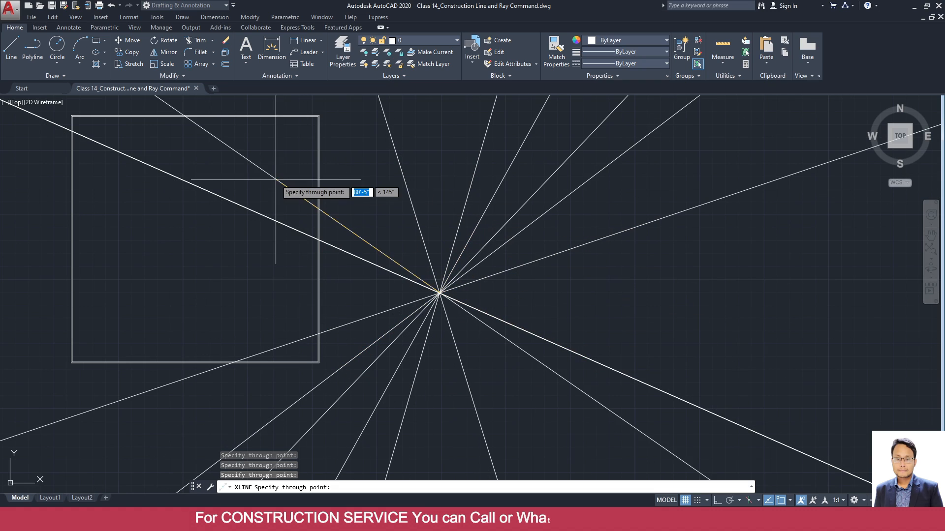
{"action": "left_click", "coordinate": [279, 185]}
{"action": "key", "text": "Escape"}
Erase the whole fan of construction lines beside the square.
{"action": "left_click", "coordinate": [520, 383]}
{"action": "left_click", "coordinate": [387, 237]}
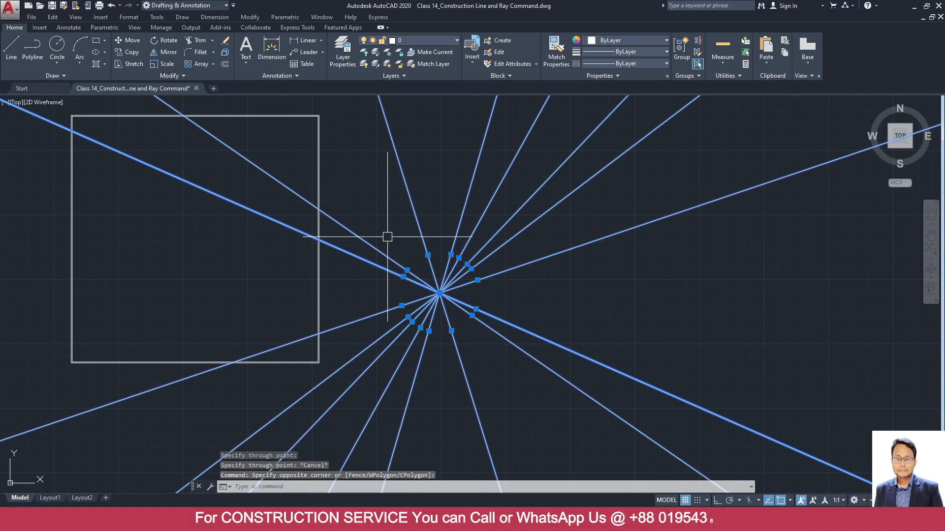
{"action": "key", "text": "Delete"}
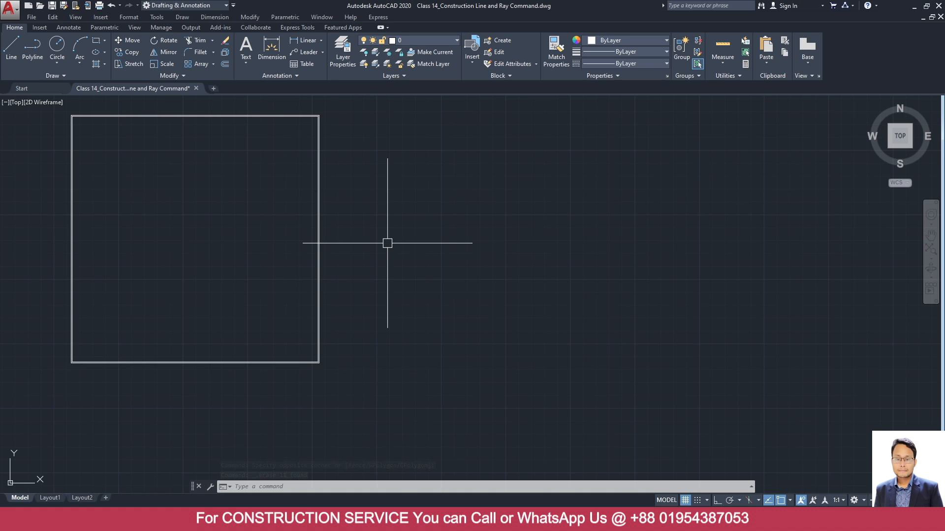
Draw a series of horizontal construction lines across the square and through the area above it.
{"action": "type", "text": "xl"}
{"action": "key", "text": "Return"}
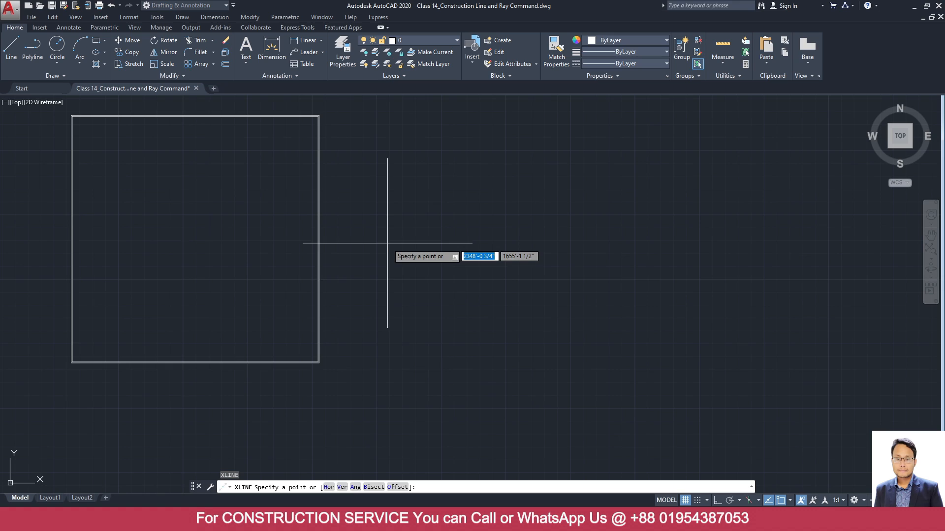
{"action": "left_click", "coordinate": [328, 487]}
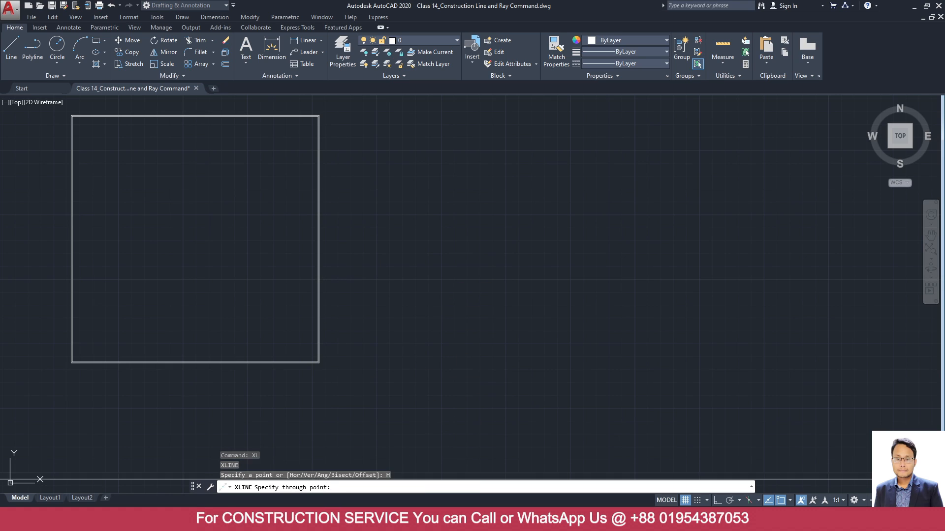
{"action": "left_click", "coordinate": [445, 275]}
{"action": "left_click", "coordinate": [467, 216]}
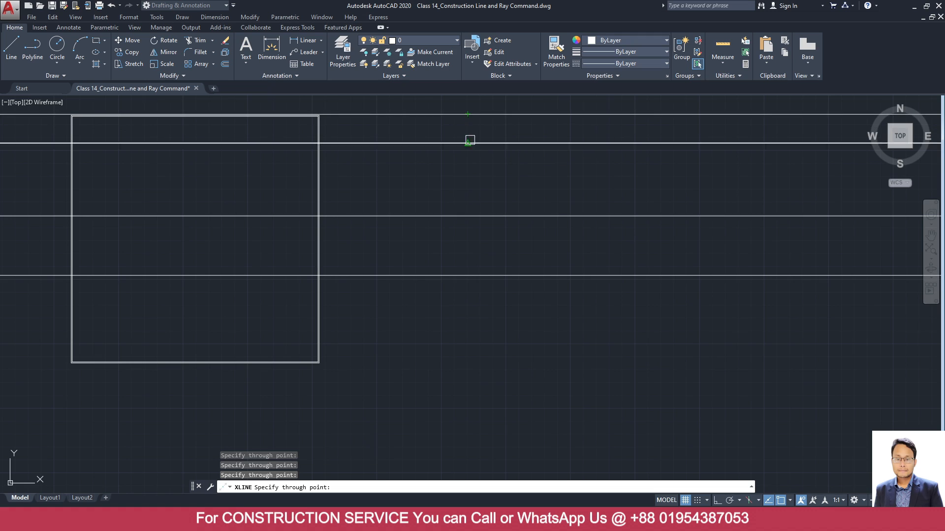
{"action": "middle_click_drag", "start_coordinate": [468, 140], "coordinate": [424, 322]}
{"action": "left_click", "coordinate": [424, 321]}
{"action": "left_click", "coordinate": [425, 267]}
{"action": "left_click", "coordinate": [426, 206]}
{"action": "left_click", "coordinate": [422, 150]}
{"action": "left_click", "coordinate": [421, 120]}
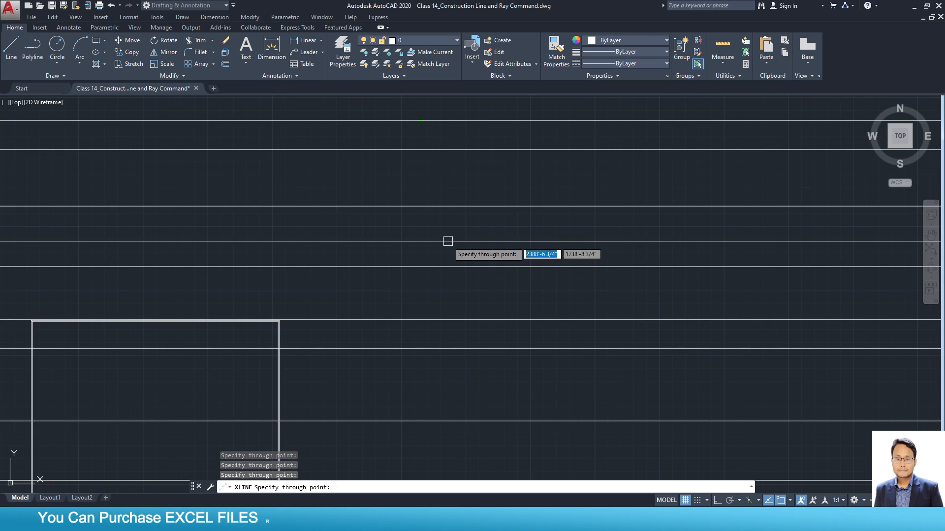
{"action": "middle_click_drag", "start_coordinate": [448, 245], "coordinate": [449, 354]}
{"action": "scroll", "coordinate": [450, 354], "scroll_direction": "down", "scroll_amount": 2}
{"action": "left_click", "coordinate": [432, 166]}
{"action": "left_click", "coordinate": [420, 115]}
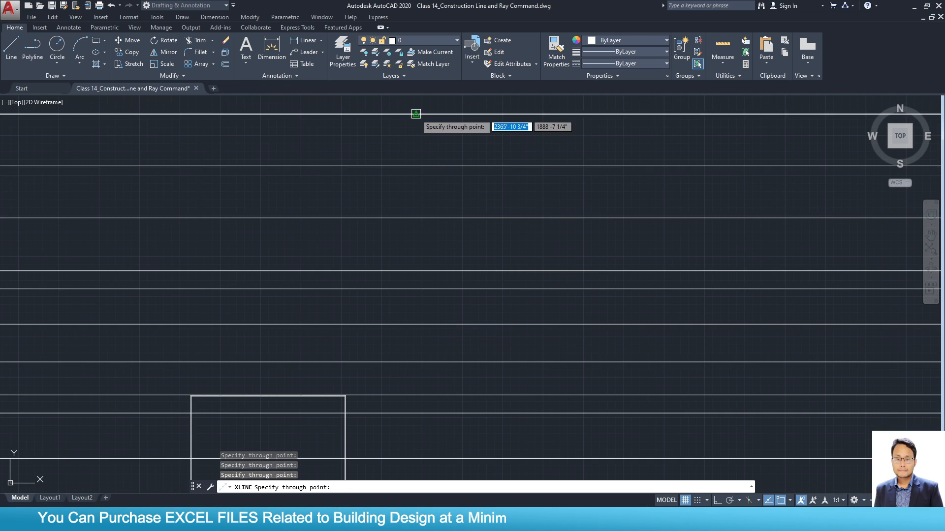
Add three horizontal construction lines below the square and one above the topmost line.
{"action": "scroll", "coordinate": [421, 236], "scroll_direction": "down", "scroll_amount": 6}
{"action": "scroll", "coordinate": [450, 266], "scroll_direction": "up", "scroll_amount": 3}
{"action": "left_click", "coordinate": [453, 372]}
{"action": "left_click", "coordinate": [453, 427]}
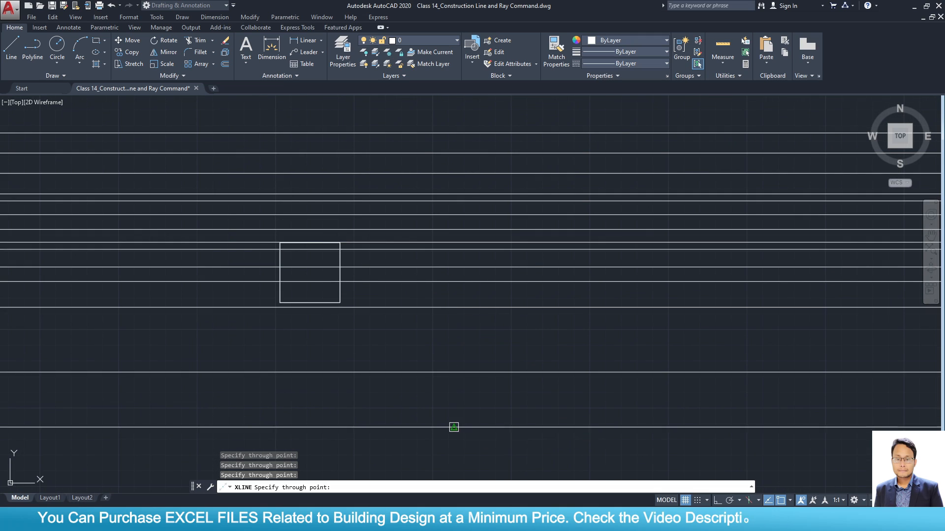
{"action": "left_click", "coordinate": [405, 333]}
{"action": "left_click", "coordinate": [342, 108]}
{"action": "key", "text": "Escape"}
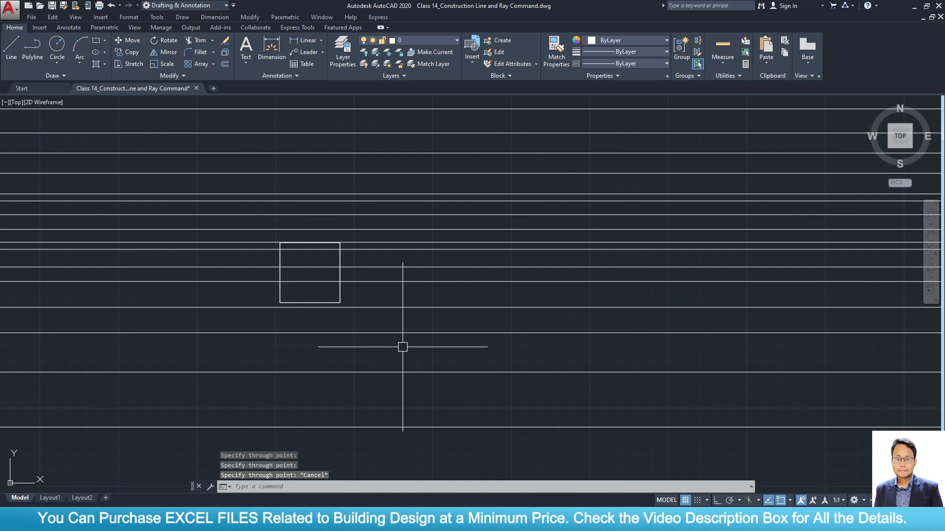
Draw eight vertical construction lines, six to the right of the square and two to its left.
{"action": "scroll", "coordinate": [346, 322], "scroll_direction": "up", "scroll_amount": 2}
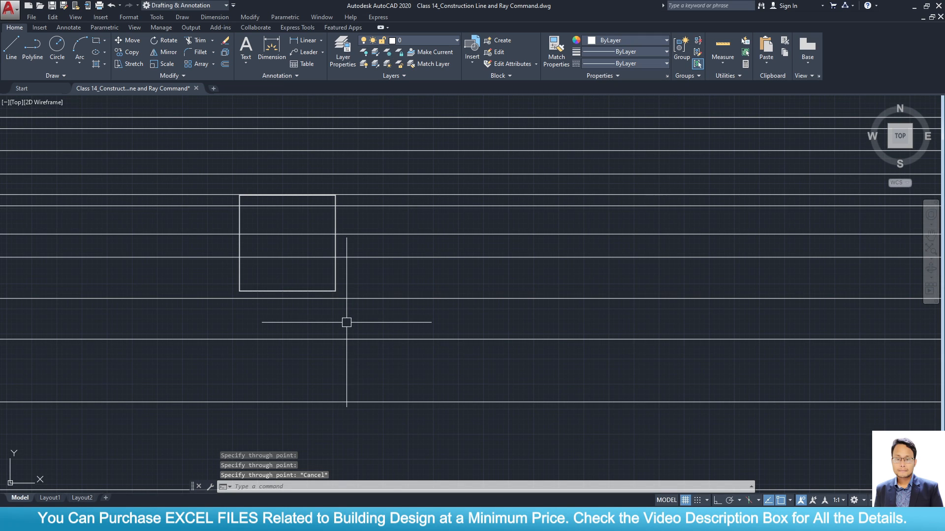
{"action": "type", "text": "X"}
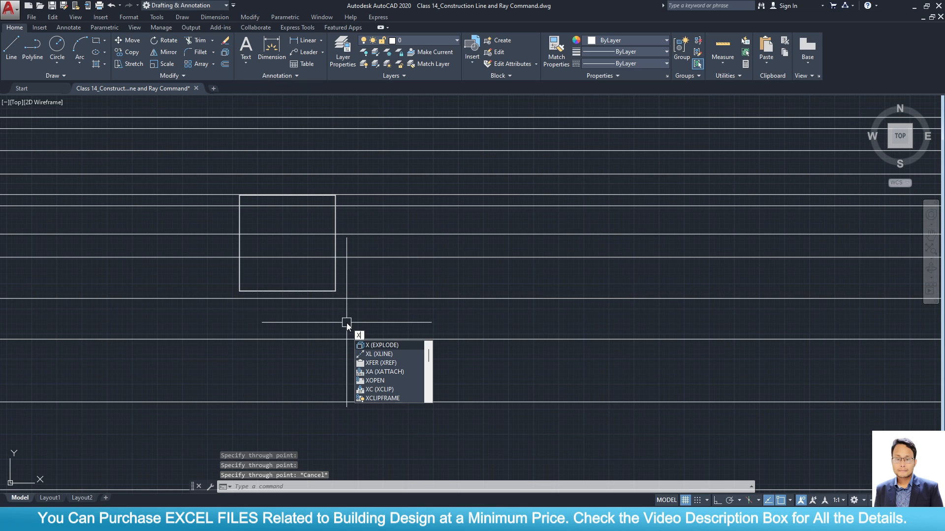
{"action": "type", "text": "L"}
{"action": "key", "text": "Return"}
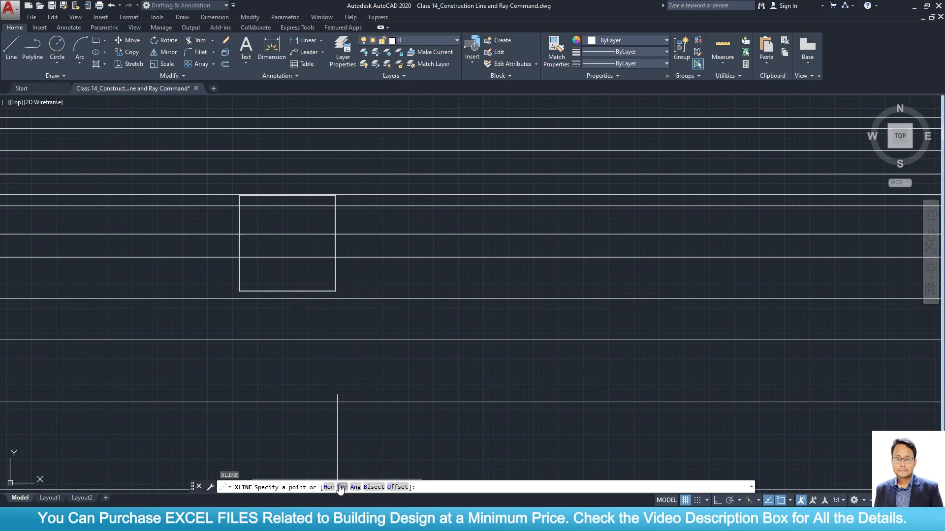
{"action": "type", "text": "v"}
{"action": "key", "text": "Return"}
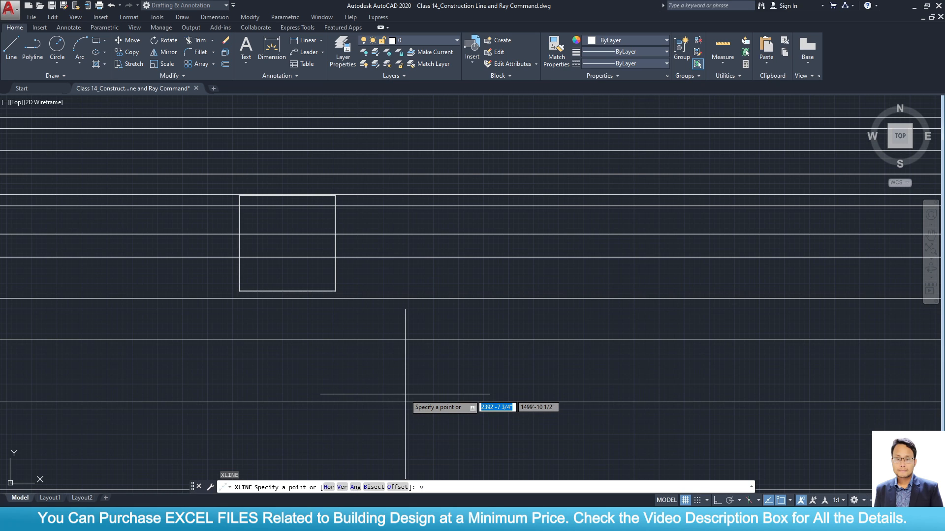
{"action": "left_click", "coordinate": [511, 317]}
{"action": "left_click", "coordinate": [637, 272]}
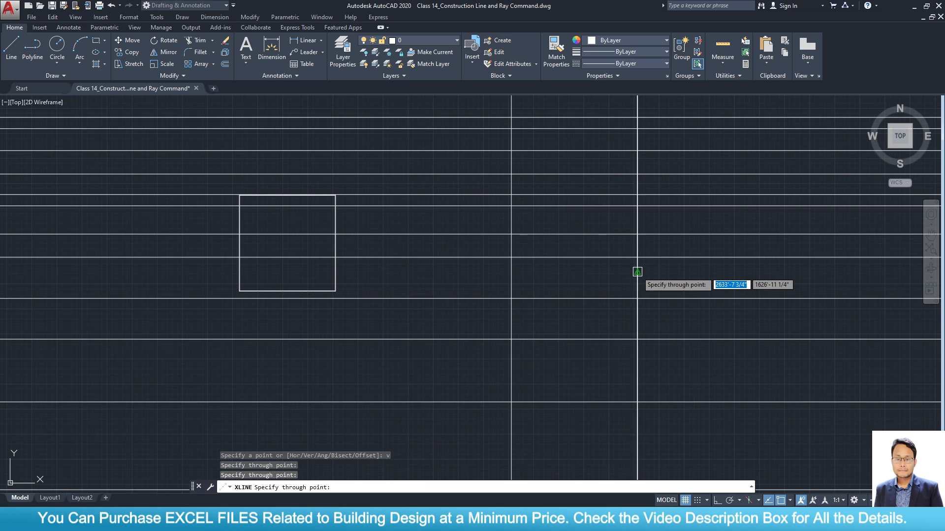
{"action": "left_click", "coordinate": [758, 278]}
{"action": "left_click", "coordinate": [842, 283]}
{"action": "left_click", "coordinate": [463, 295]}
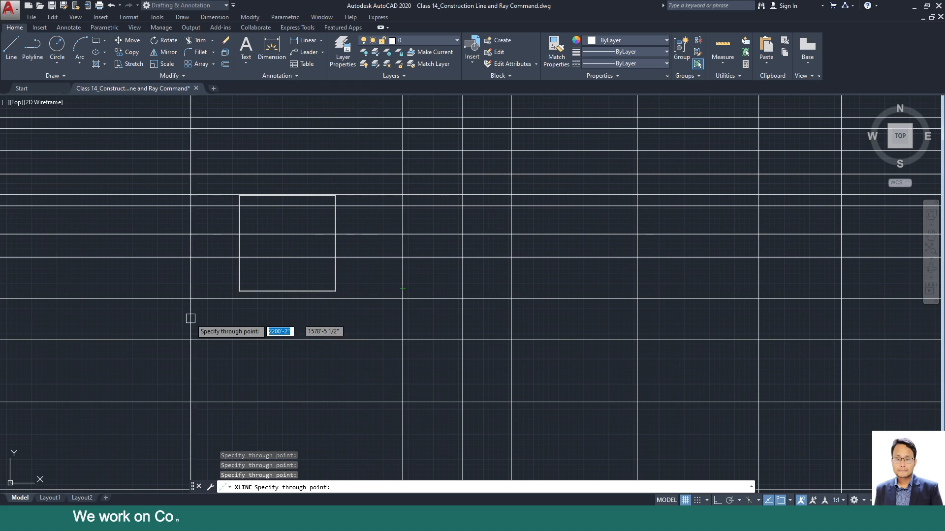
{"action": "left_click", "coordinate": [167, 307]}
{"action": "left_click", "coordinate": [78, 286]}
{"action": "scroll", "coordinate": [404, 324], "scroll_direction": "down", "scroll_amount": 6}
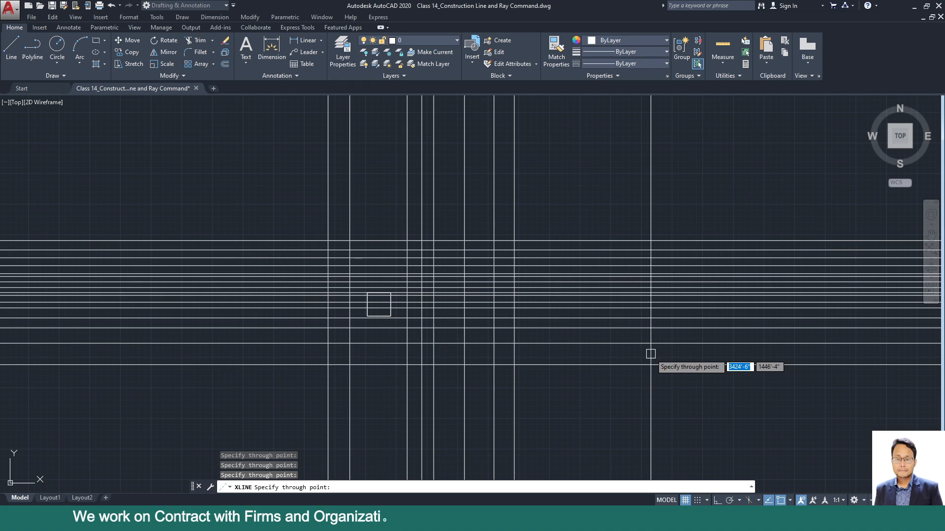
{"action": "key", "text": "Escape"}
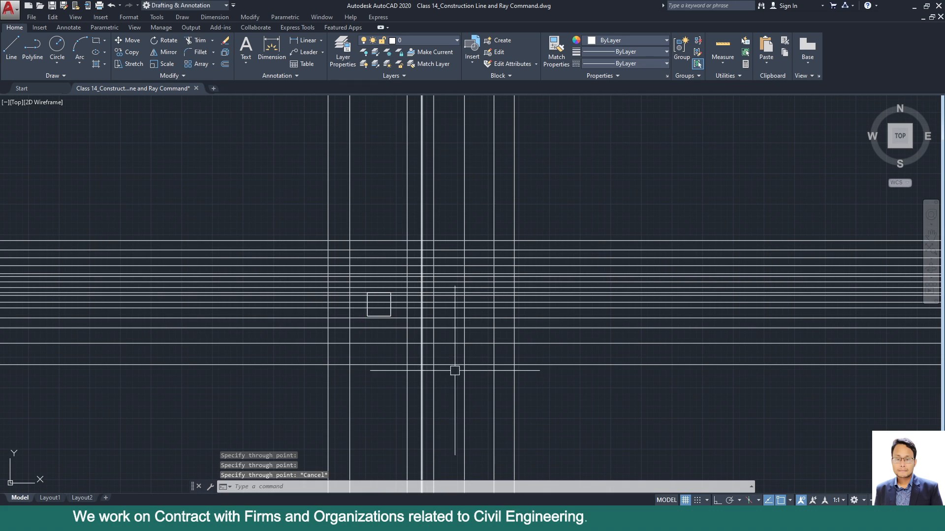
{"action": "type", "text": "xl"}
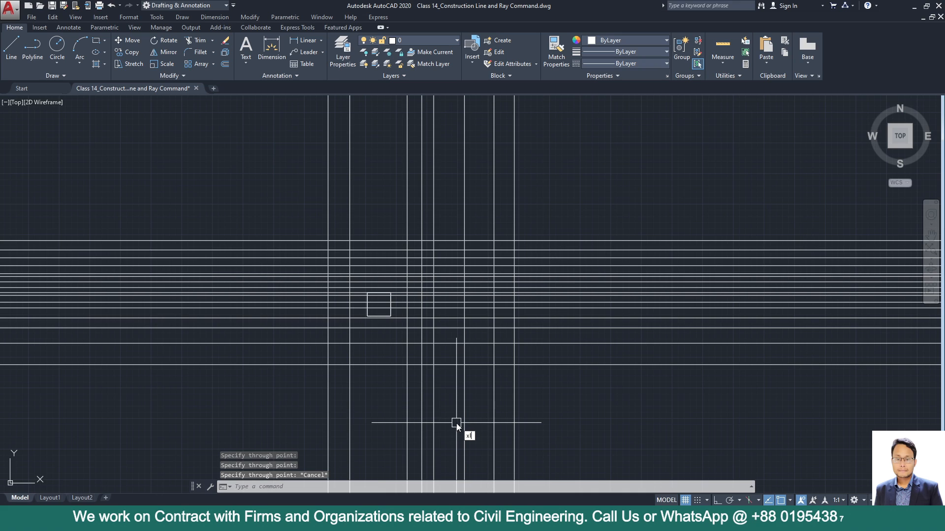
{"action": "key", "text": "Return"}
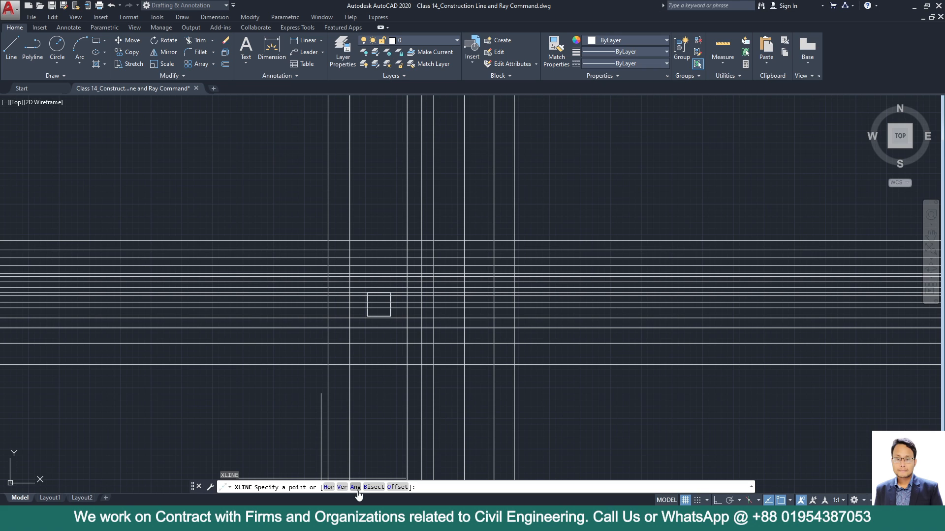
{"action": "key", "text": "Escape"}
Erase all the vertical and horizontal construction lines around the square.
{"action": "left_click", "coordinate": [607, 408]}
{"action": "left_click", "coordinate": [249, 394]}
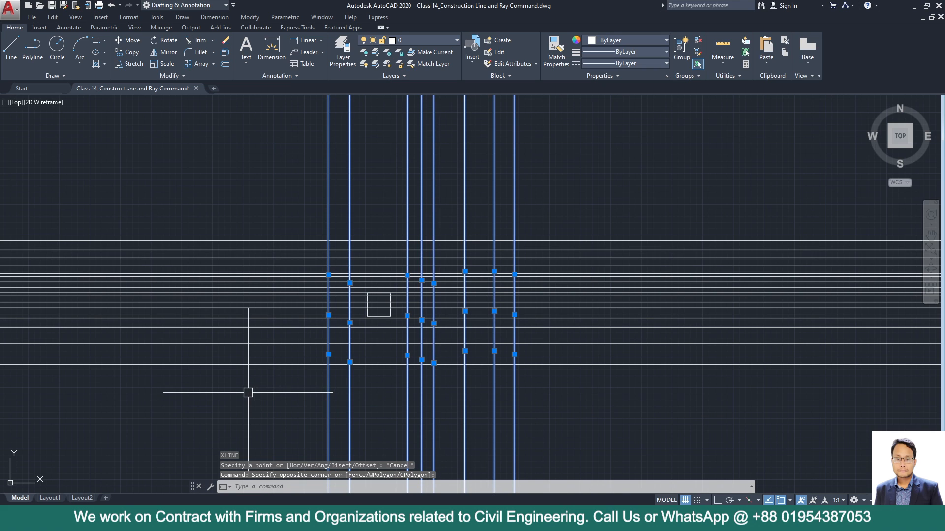
{"action": "left_click", "coordinate": [150, 154]}
{"action": "left_click", "coordinate": [219, 432]}
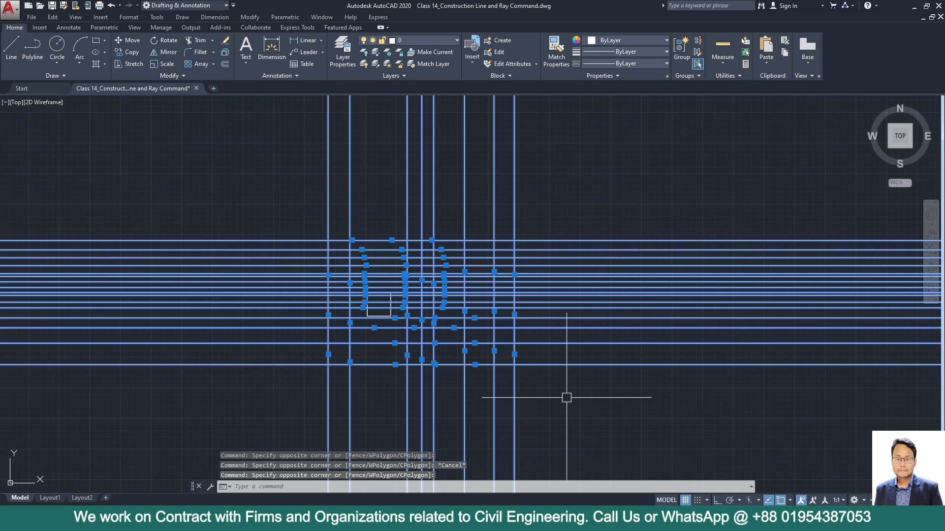
{"action": "key", "text": "Delete"}
Draw four parallel construction lines with the Angle option at about 38 degrees, one crossing the square and three beside it.
{"action": "scroll", "coordinate": [374, 352], "scroll_direction": "up", "scroll_amount": 5}
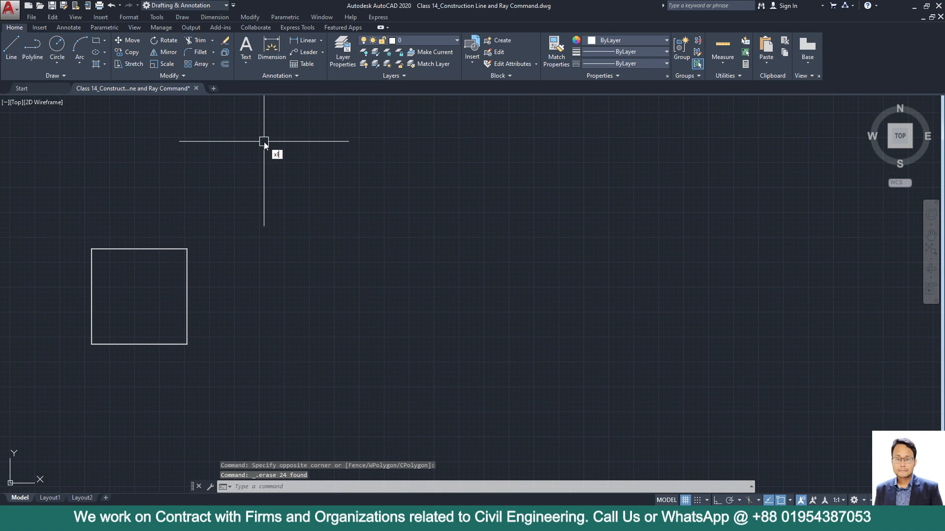
{"action": "type", "text": "l"}
{"action": "key", "text": "Return"}
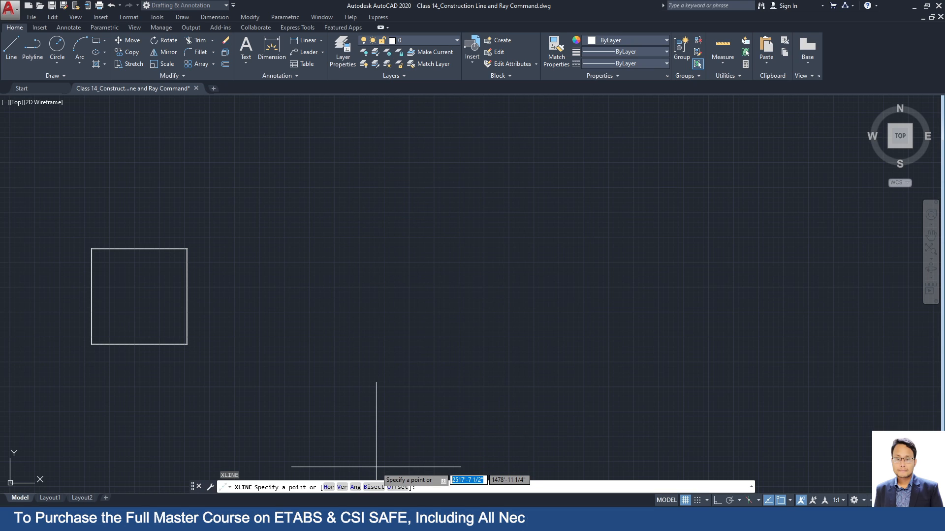
{"action": "type", "text": "a"}
{"action": "key", "text": "Return"}
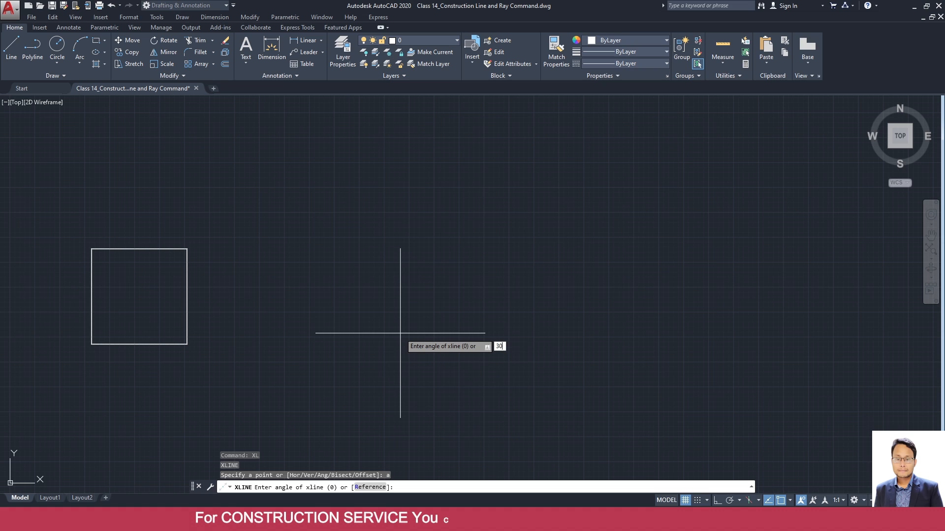
{"action": "key", "text": "Return"}
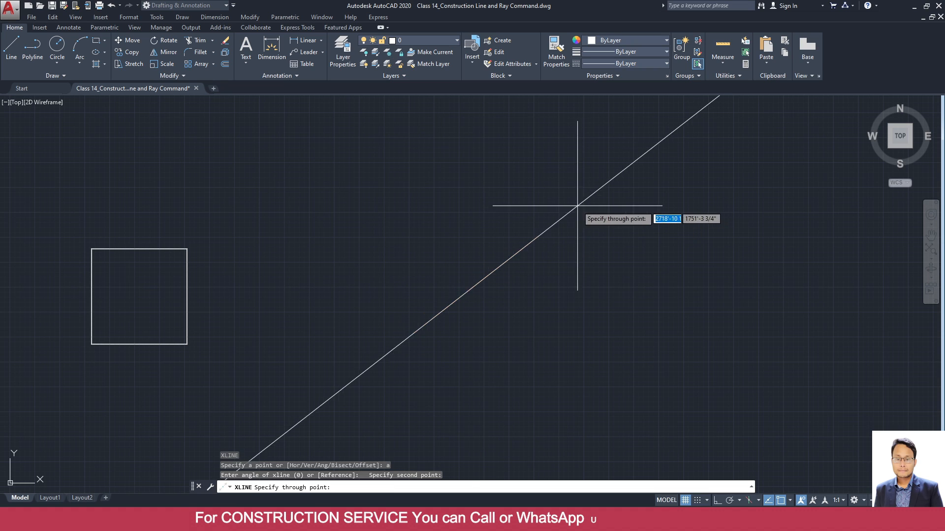
{"action": "left_click", "coordinate": [500, 210]}
{"action": "left_click", "coordinate": [528, 267]}
{"action": "left_click", "coordinate": [387, 207]}
{"action": "left_click", "coordinate": [340, 152]}
{"action": "key", "text": "Escape"}
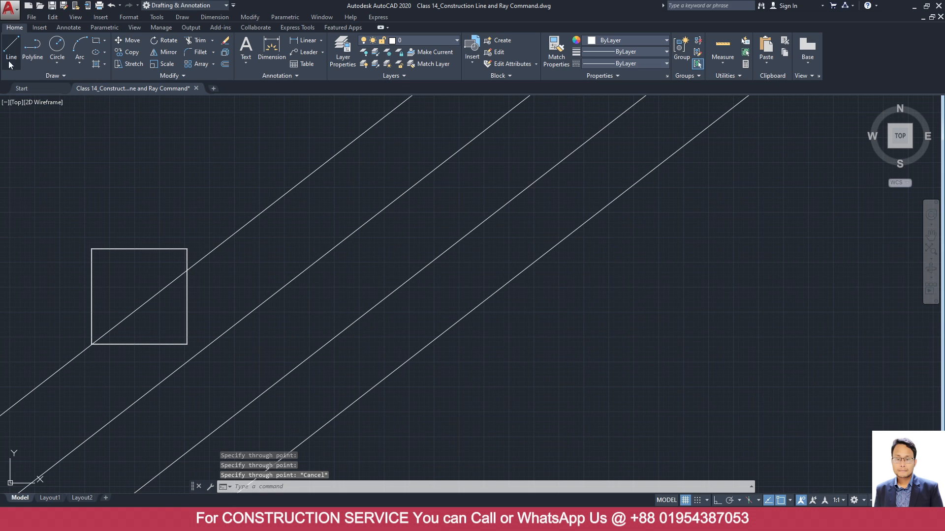
Draw a horizontal line about 279' long across the lowest angled construction line, continued by a slanted segment back up across it.
{"action": "left_click", "coordinate": [8, 44]}
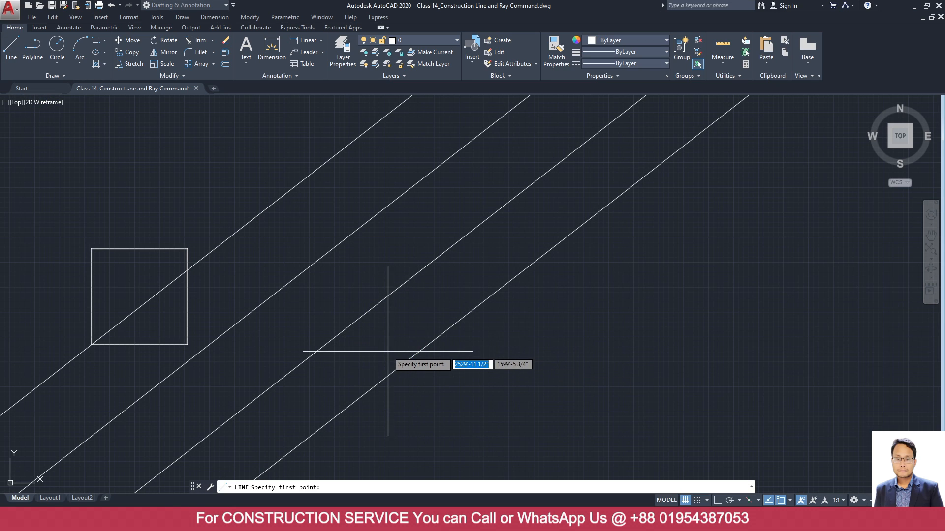
{"action": "left_click", "coordinate": [368, 353]}
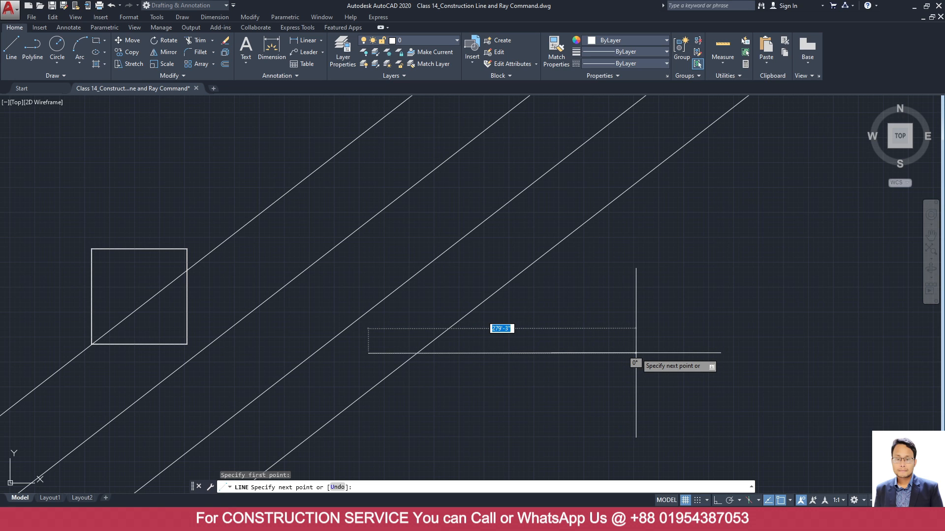
{"action": "left_click", "coordinate": [636, 353]}
{"action": "left_click", "coordinate": [517, 234]}
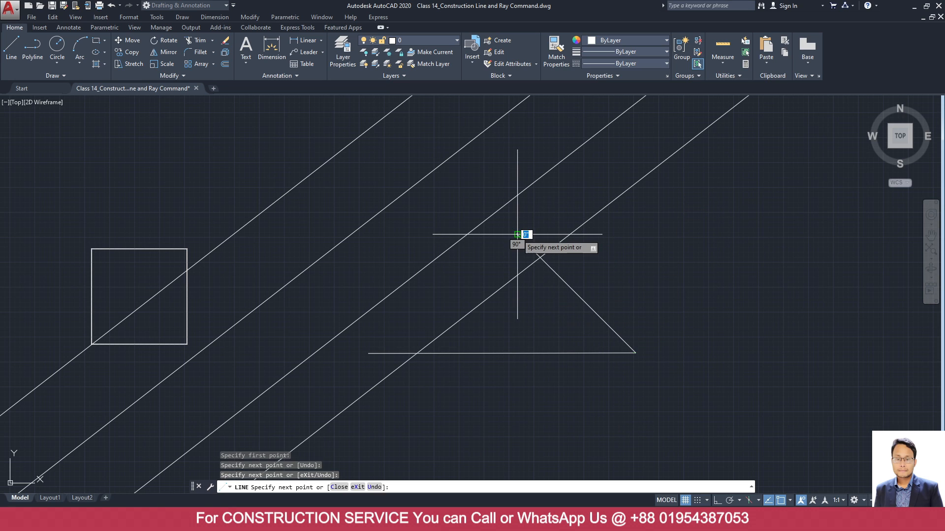
{"action": "key", "text": "Escape"}
{"action": "middle_click_drag", "start_coordinate": [497, 309], "coordinate": [464, 327]}
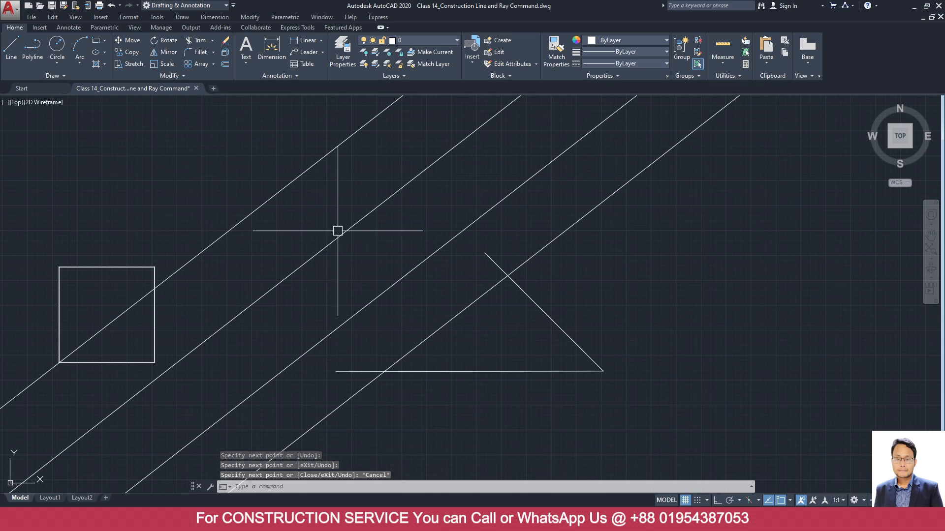
Try to add an angular dimension between the lowest angled construction line and the horizontal line.
{"action": "left_click", "coordinate": [321, 41]}
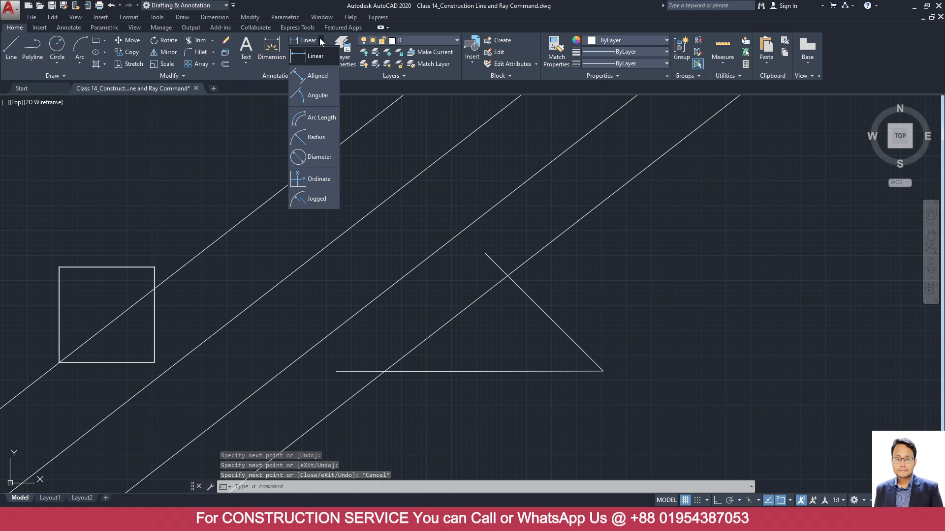
{"action": "left_click", "coordinate": [318, 96]}
{"action": "left_click", "coordinate": [462, 311]}
{"action": "left_click", "coordinate": [465, 371]}
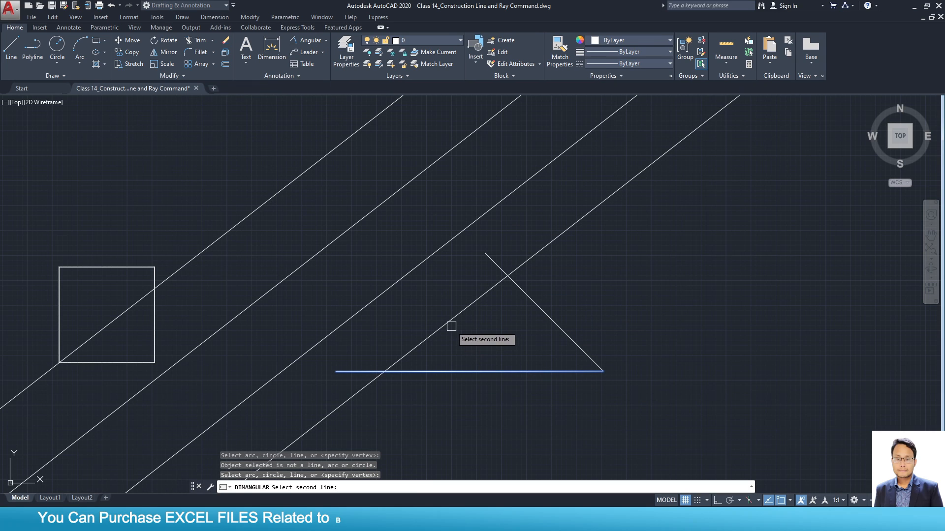
{"action": "key", "text": "Escape"}
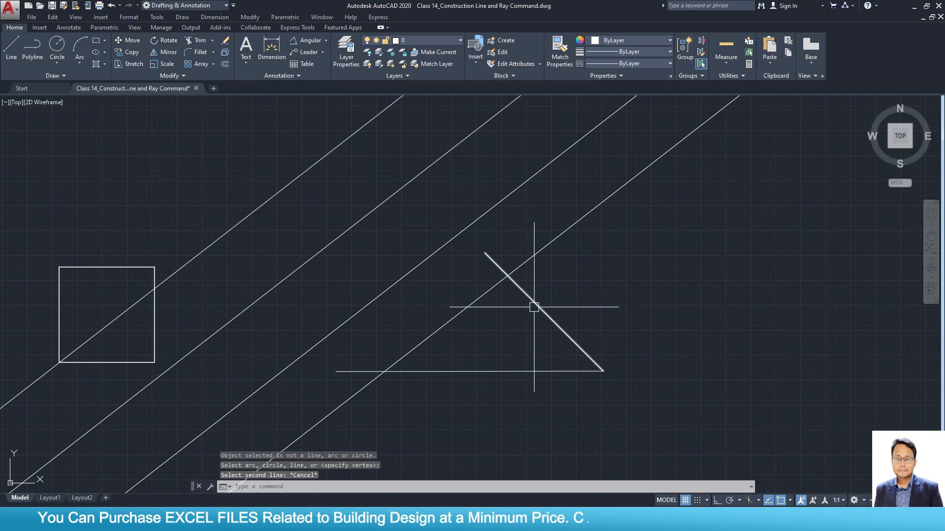
{"action": "key", "text": "Escape"}
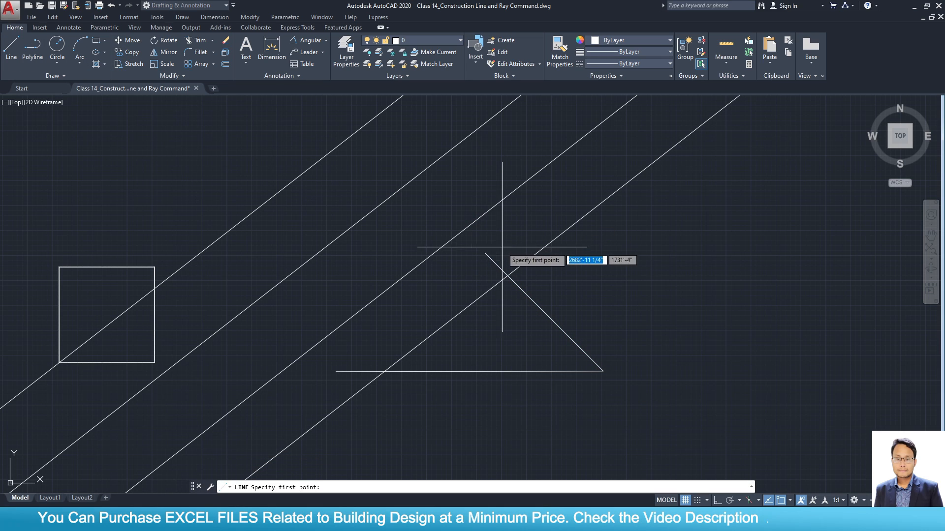
Trace a line over the lowest construction line between its crossings with the slanted and horizontal lines, and erase the slanted line.
{"action": "left_click", "coordinate": [507, 276]}
{"action": "left_click", "coordinate": [384, 371]}
{"action": "key", "text": "Escape"}
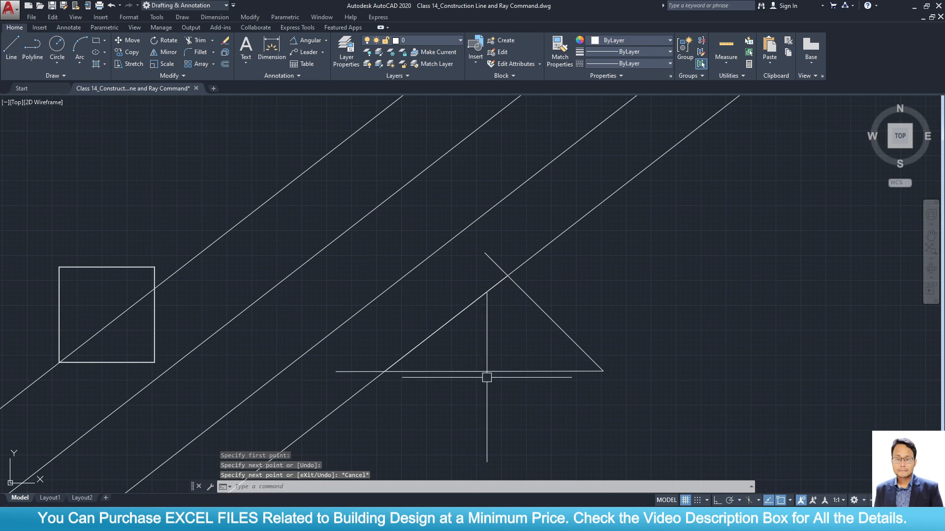
{"action": "left_click", "coordinate": [523, 293]}
{"action": "key", "text": "Delete"}
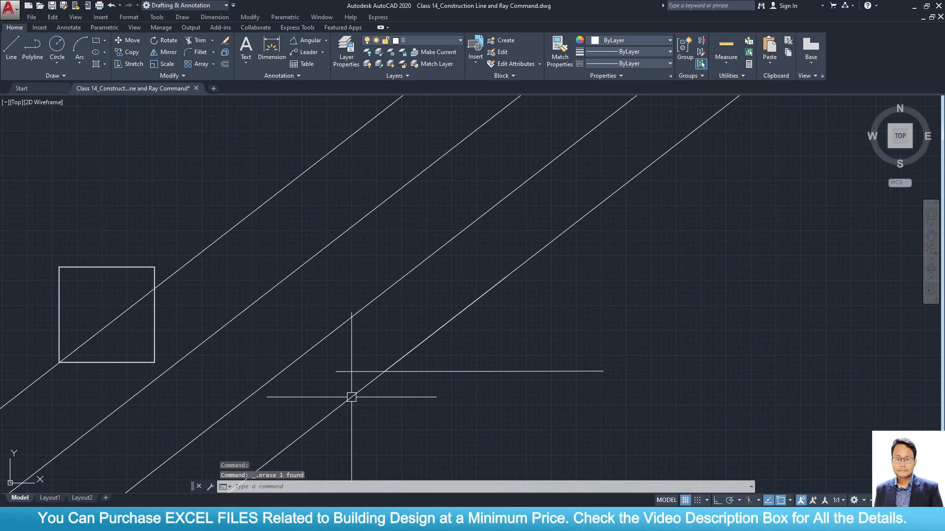
Add an angular dimension between the horizontal line and the line traced over the construction line.
{"action": "left_click", "coordinate": [297, 41]}
{"action": "left_click", "coordinate": [464, 372]}
{"action": "left_click", "coordinate": [438, 330]}
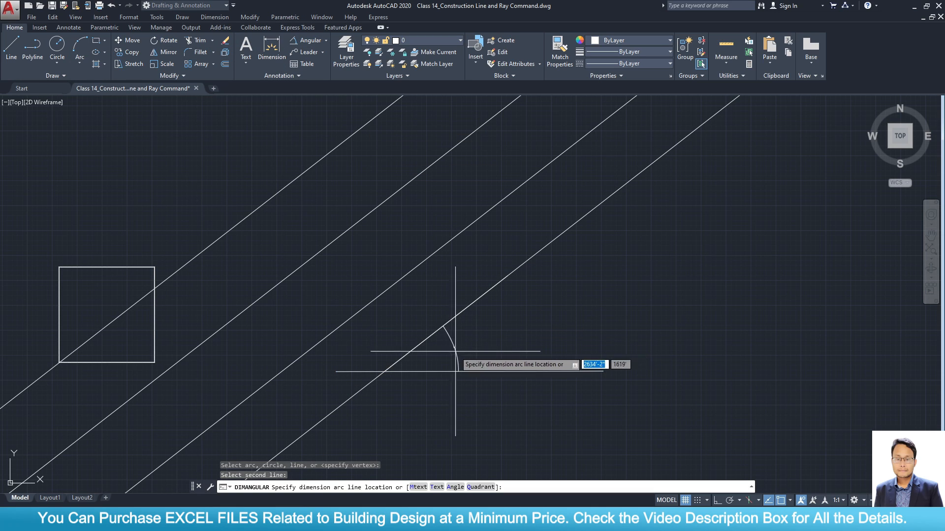
{"action": "scroll", "coordinate": [461, 376], "scroll_direction": "up", "scroll_amount": 6}
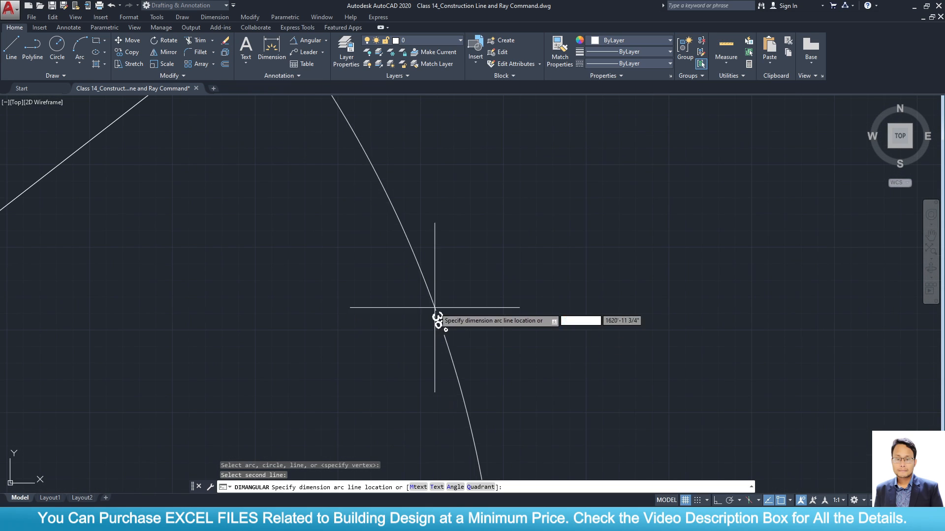
{"action": "scroll", "coordinate": [435, 308], "scroll_direction": "down", "scroll_amount": 3}
{"action": "scroll", "coordinate": [432, 249], "scroll_direction": "up", "scroll_amount": 3}
{"action": "scroll", "coordinate": [433, 264], "scroll_direction": "down", "scroll_amount": 3}
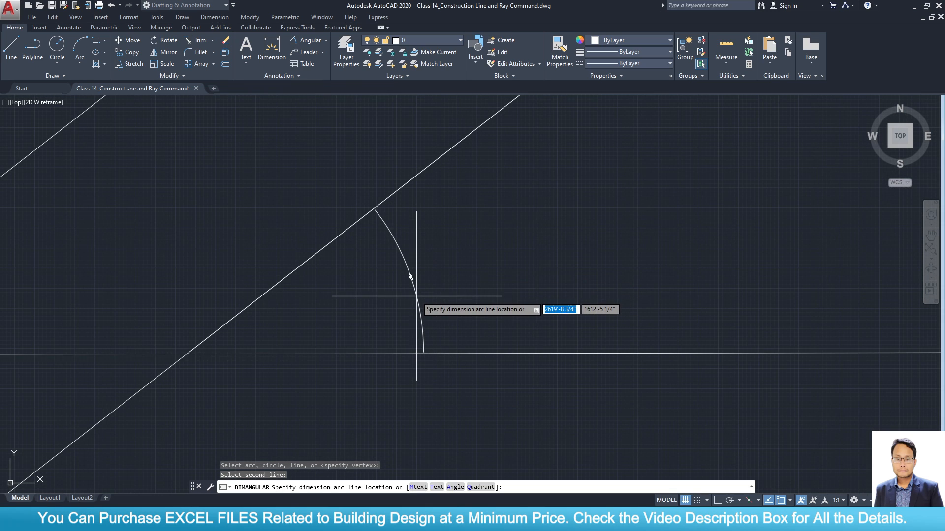
{"action": "left_click", "coordinate": [416, 296]}
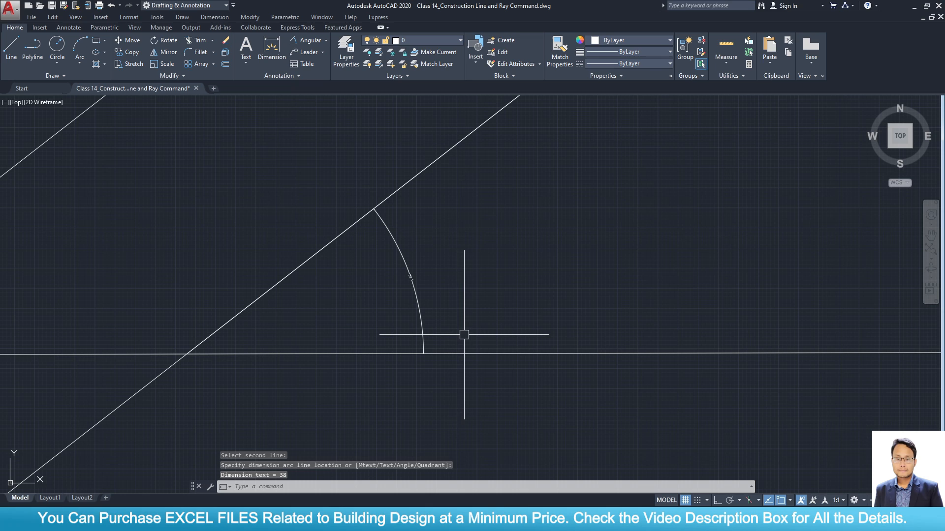
{"action": "key", "text": "Escape"}
Erase the angular dimension with its two lines and all four angled construction lines.
{"action": "scroll", "coordinate": [372, 320], "scroll_direction": "down", "scroll_amount": 6}
{"action": "left_click", "coordinate": [397, 359]}
{"action": "left_click", "coordinate": [359, 298]}
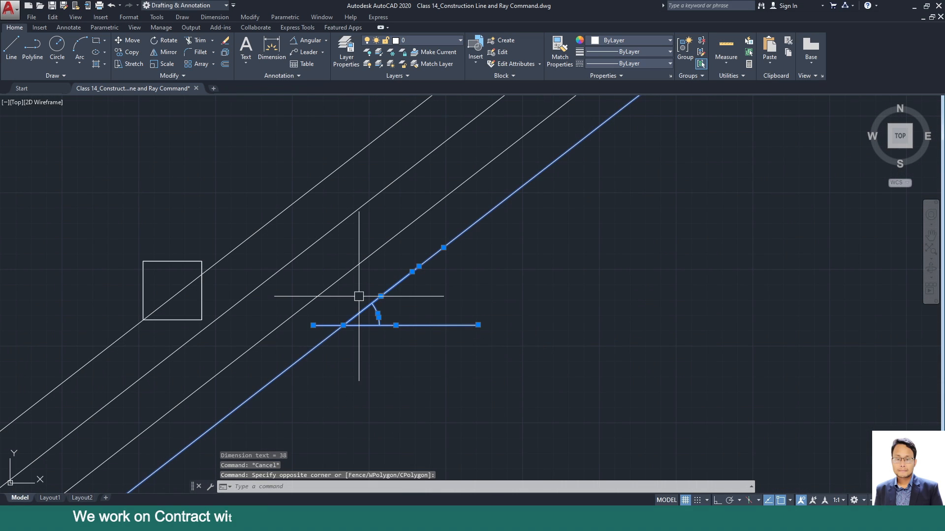
{"action": "key", "text": "Delete"}
{"action": "left_click", "coordinate": [321, 321]}
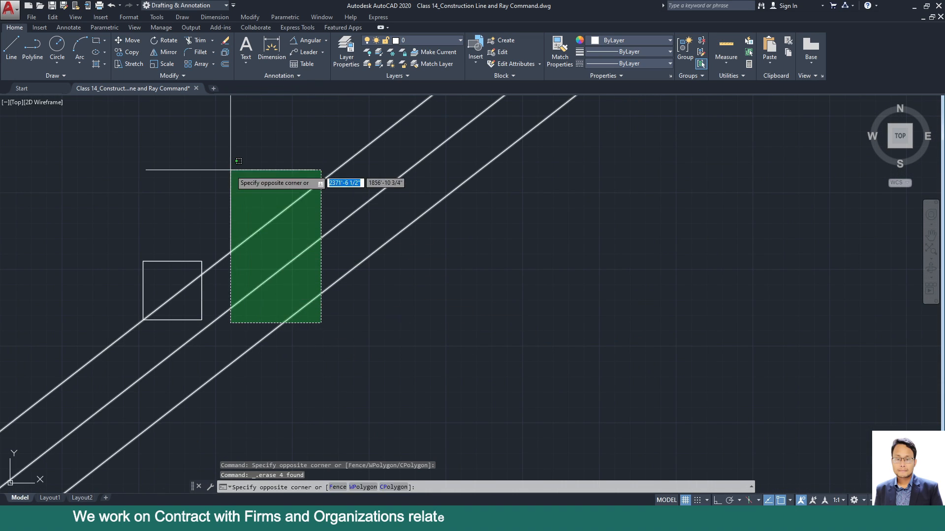
{"action": "left_click", "coordinate": [230, 170]}
{"action": "key", "text": "Delete"}
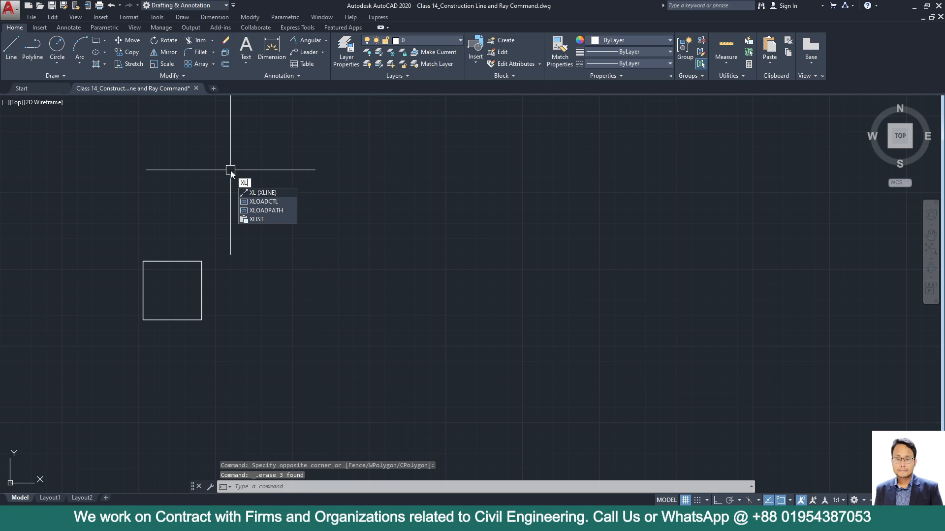
Draw a construction line at an angle of 30 degrees through a free point in the area beside the square.
{"action": "key", "text": "Return"}
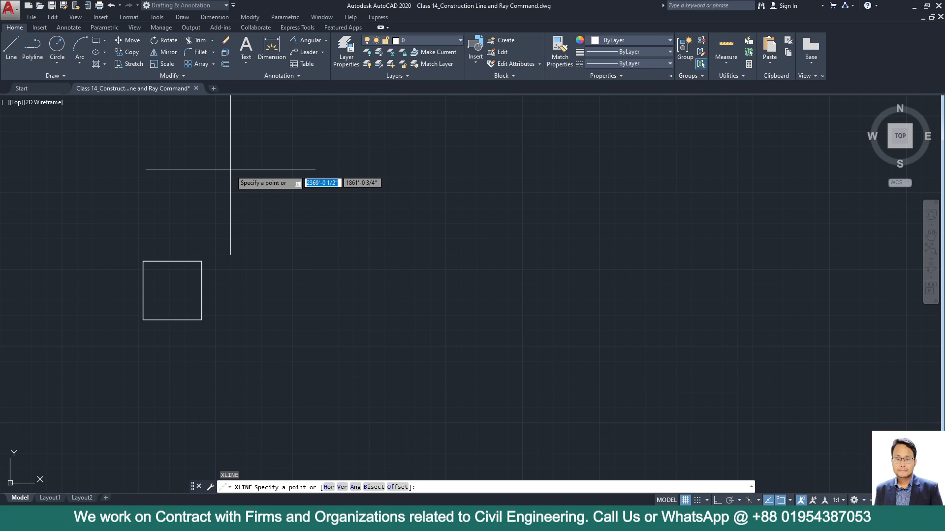
{"action": "left_click", "coordinate": [359, 488]}
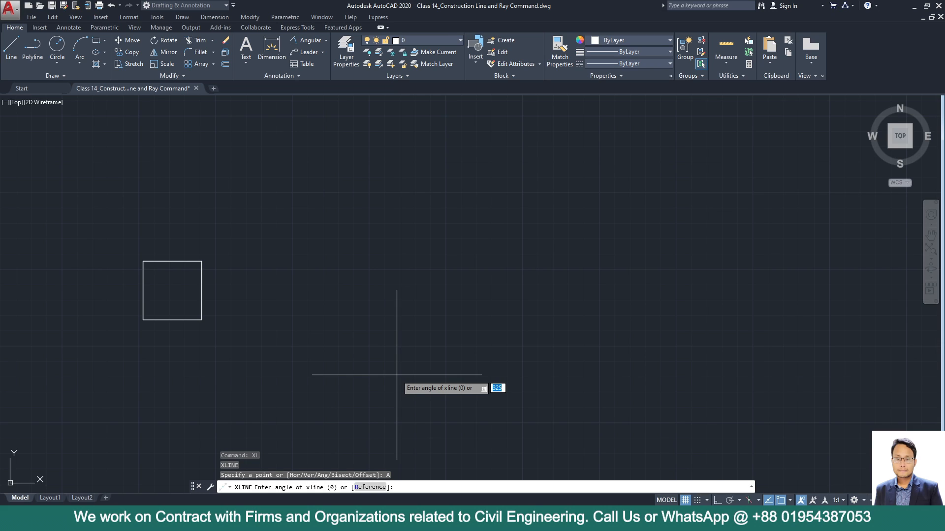
{"action": "key", "text": "Return"}
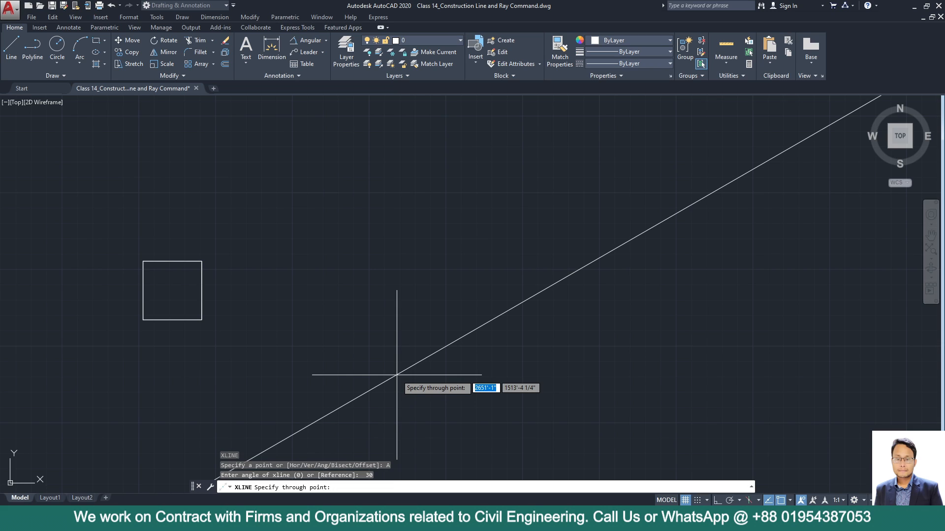
{"action": "left_click", "coordinate": [396, 375]}
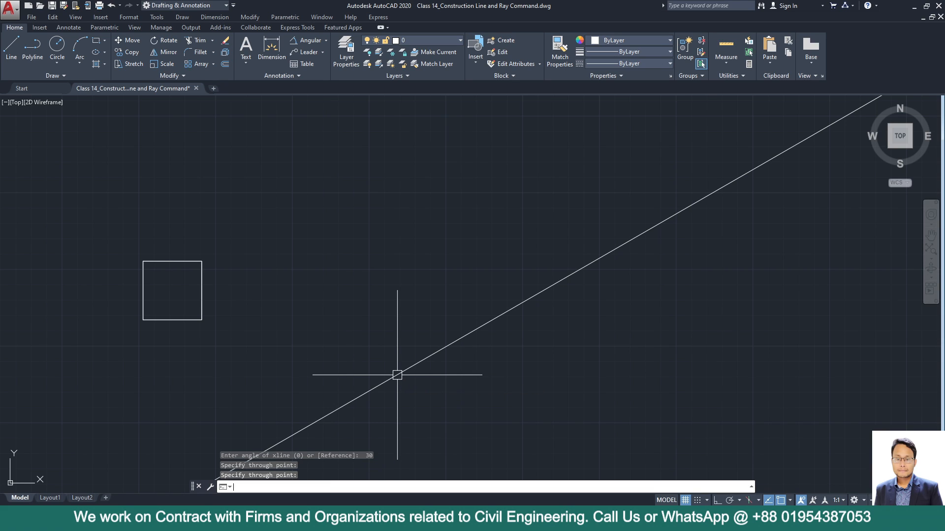
{"action": "key", "text": "Return"}
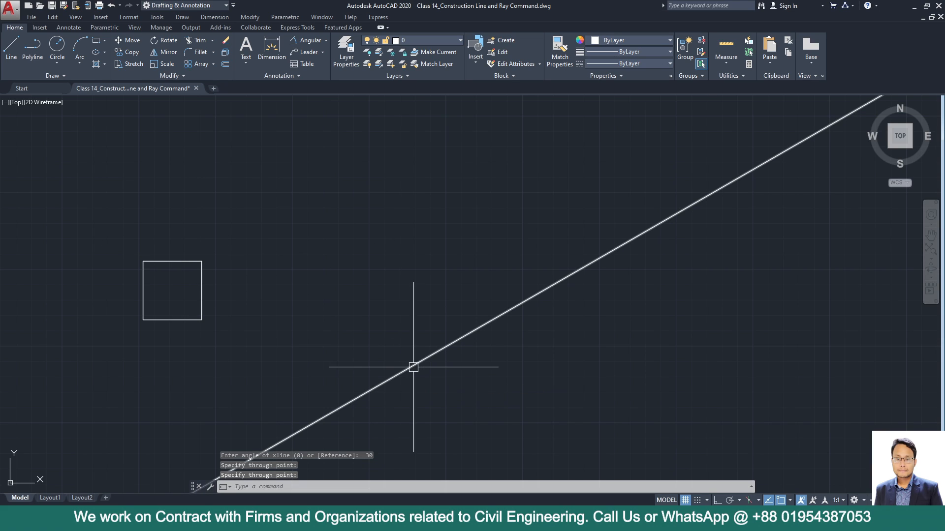
With ortho on, draw a horizontal line crossing the lower part of the angled construction line.
{"action": "left_click", "coordinate": [4, 54]}
{"action": "left_click", "coordinate": [290, 379]}
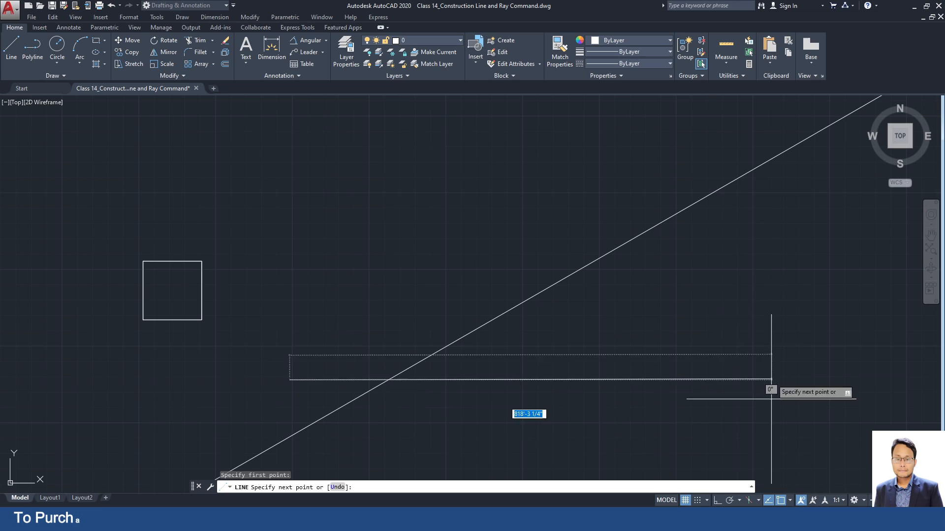
{"action": "key", "text": "F8"}
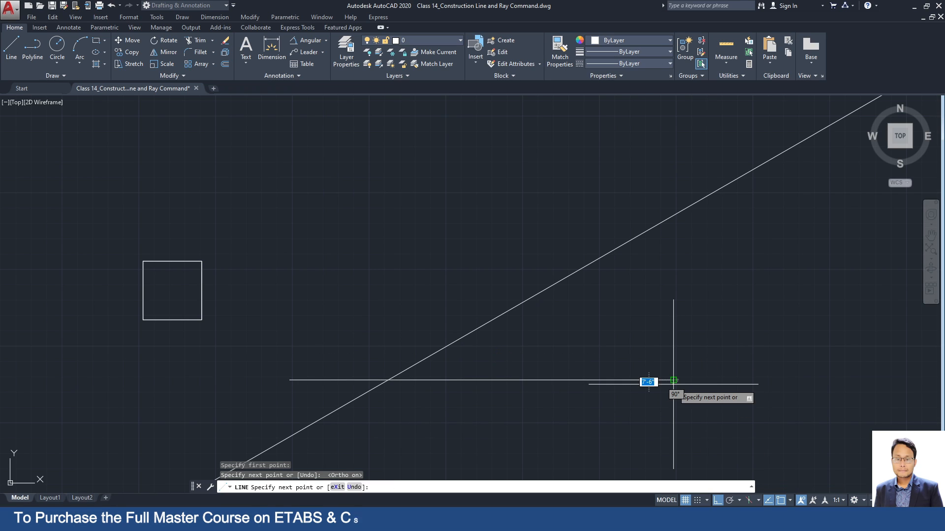
{"action": "key", "text": "Return"}
With ortho off, draw a slanted line from the horizontal line's right end up across the construction line.
{"action": "left_click", "coordinate": [12, 47]}
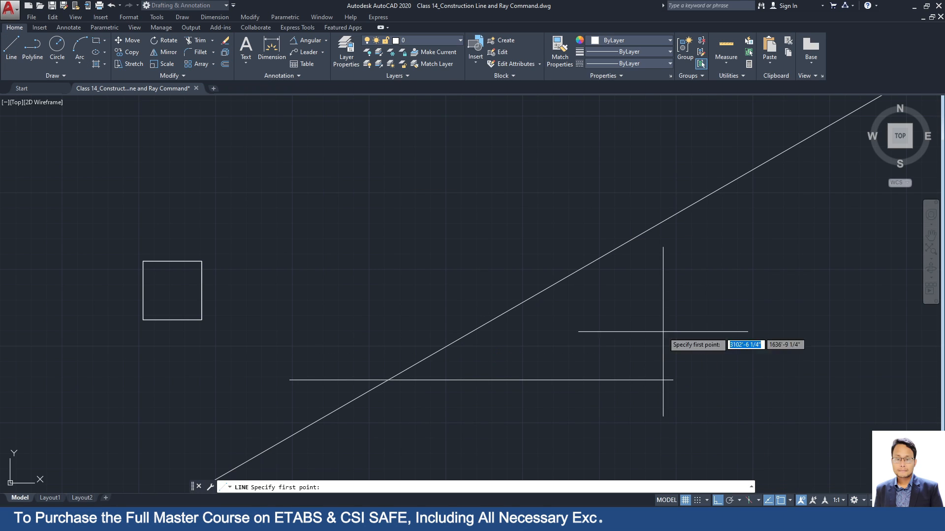
{"action": "left_click", "coordinate": [673, 380]}
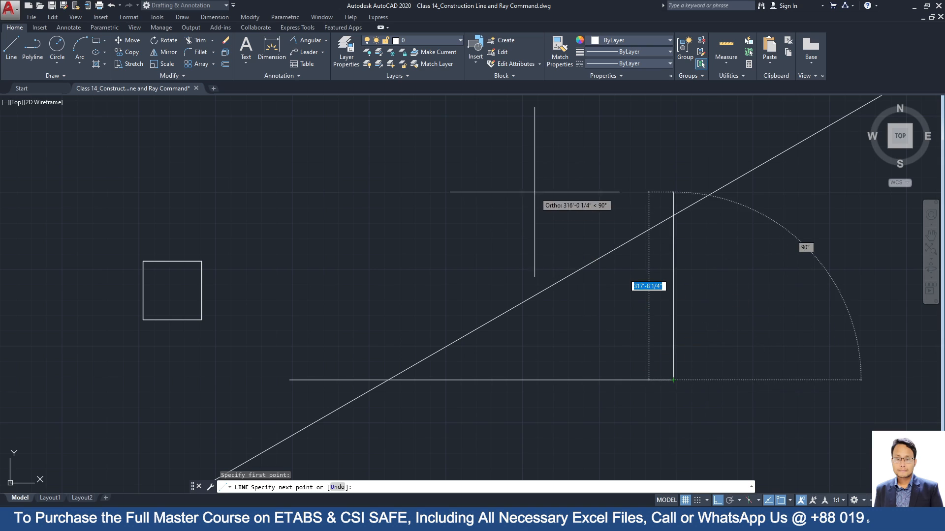
{"action": "key", "text": "F8"}
{"action": "left_click", "coordinate": [478, 169]}
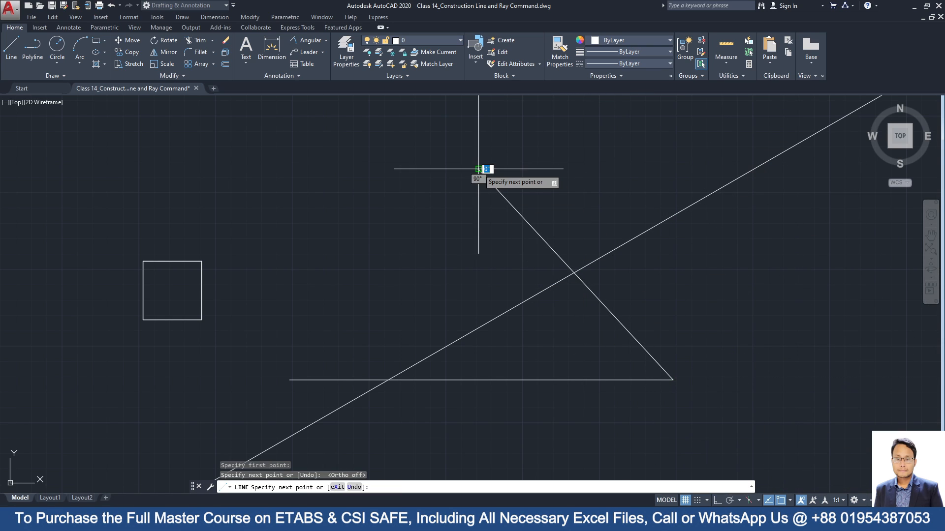
{"action": "key", "text": "Escape"}
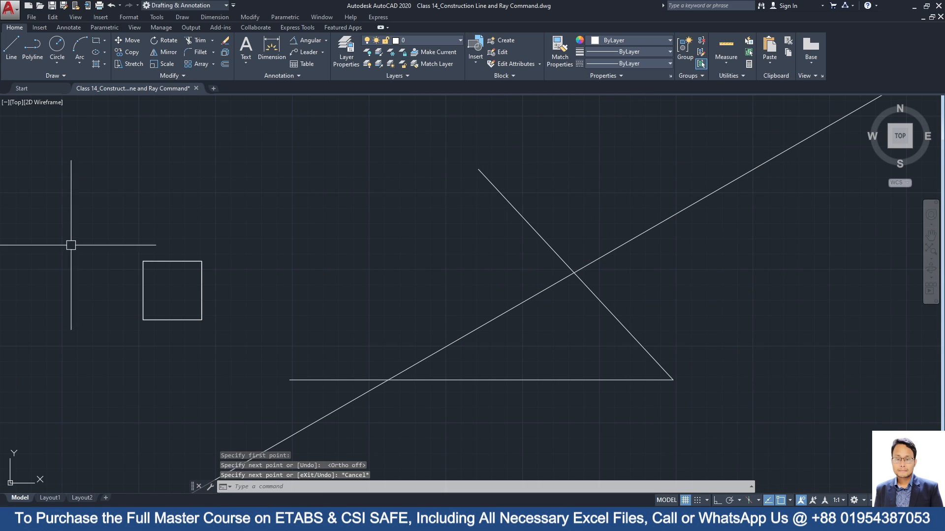
Trace a line over the construction line between its crossings with the slanted and horizontal lines.
{"action": "left_click", "coordinate": [15, 40]}
{"action": "left_click", "coordinate": [575, 273]}
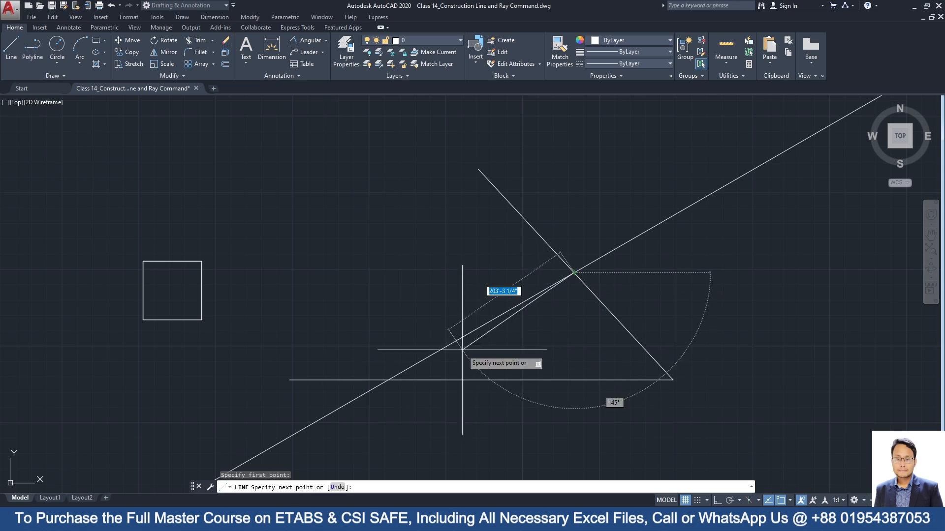
{"action": "left_click", "coordinate": [388, 380]}
{"action": "key", "text": "Escape"}
{"action": "key", "text": "Return"}
Add an angular dimension between the traced line and the horizontal line.
{"action": "left_click", "coordinate": [310, 41]}
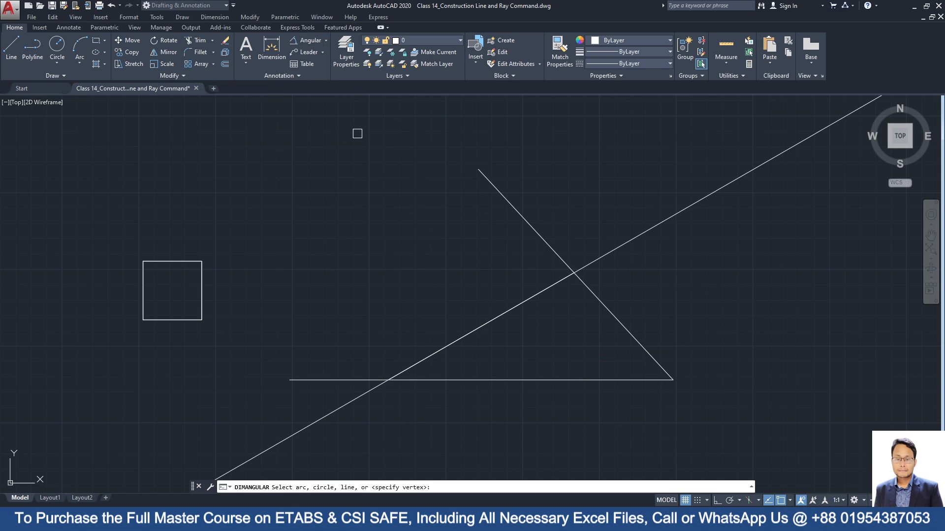
{"action": "left_click", "coordinate": [454, 343]}
{"action": "left_click", "coordinate": [463, 380]}
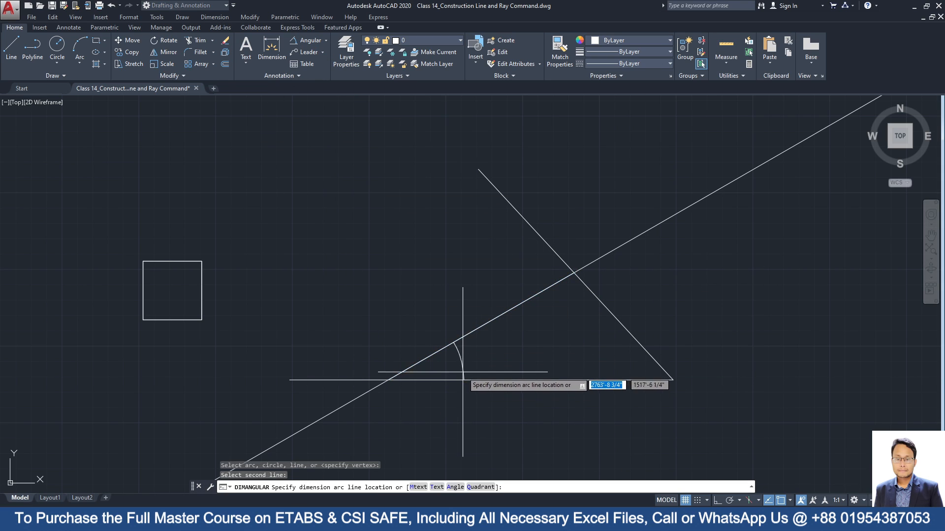
{"action": "scroll", "coordinate": [463, 380], "scroll_direction": "up", "scroll_amount": 4}
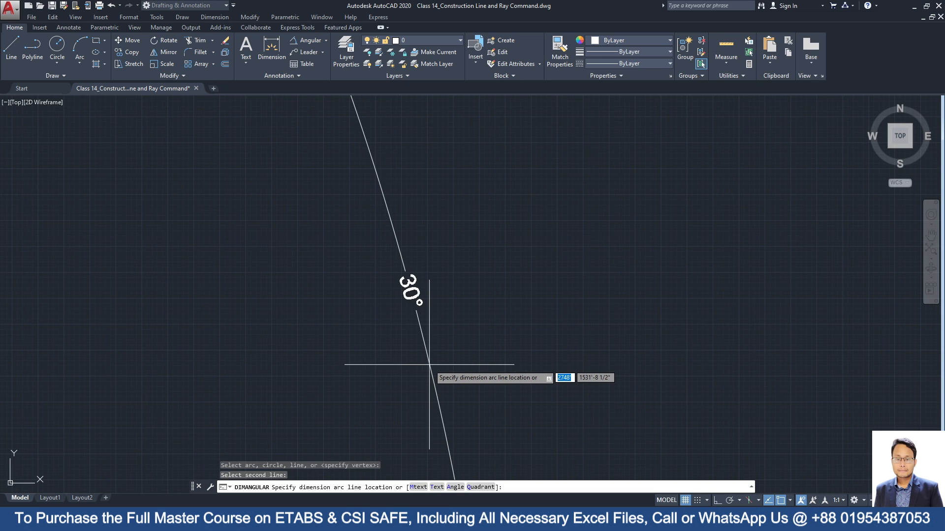
{"action": "left_click", "coordinate": [429, 365]}
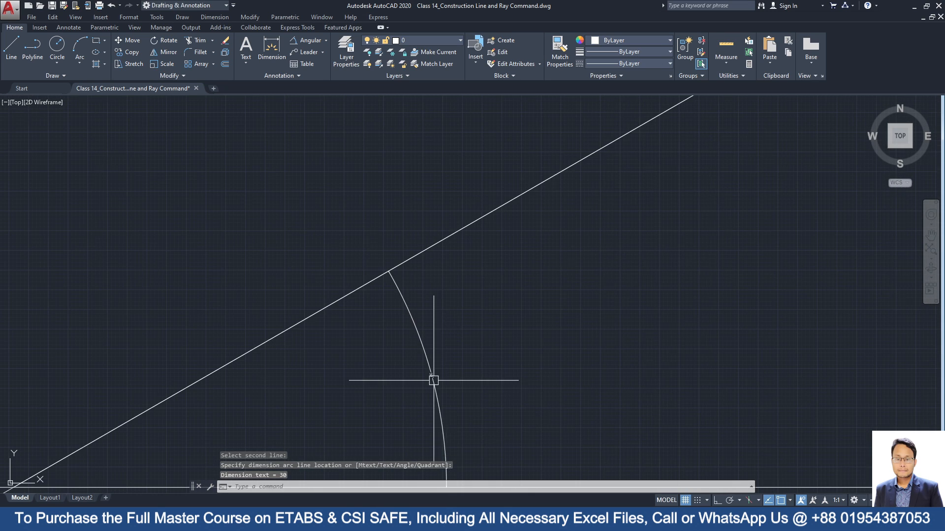
{"action": "scroll", "coordinate": [481, 422], "scroll_direction": "up", "scroll_amount": 2}
{"action": "scroll", "coordinate": [367, 260], "scroll_direction": "down", "scroll_amount": 5}
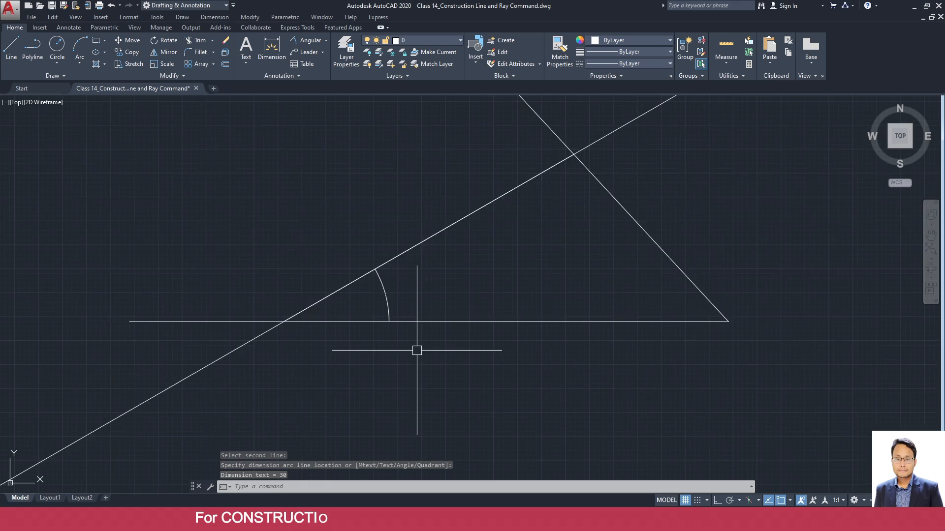
Erase the angular dimension, the construction line and all three helper lines, keeping only the square.
{"action": "scroll", "coordinate": [416, 350], "scroll_direction": "down", "scroll_amount": 2}
{"action": "left_click", "coordinate": [481, 363]}
{"action": "left_click", "coordinate": [341, 281]}
{"action": "key", "text": "Delete"}
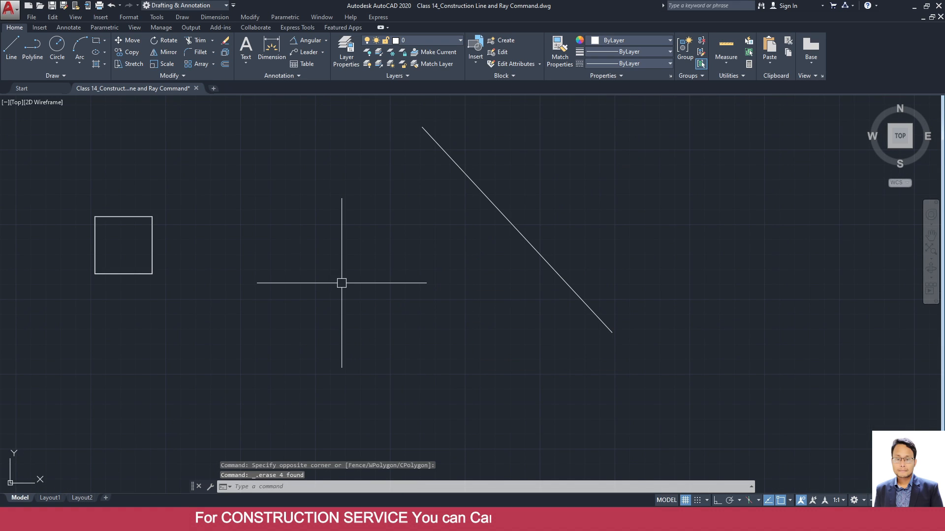
{"action": "left_click", "coordinate": [527, 242]}
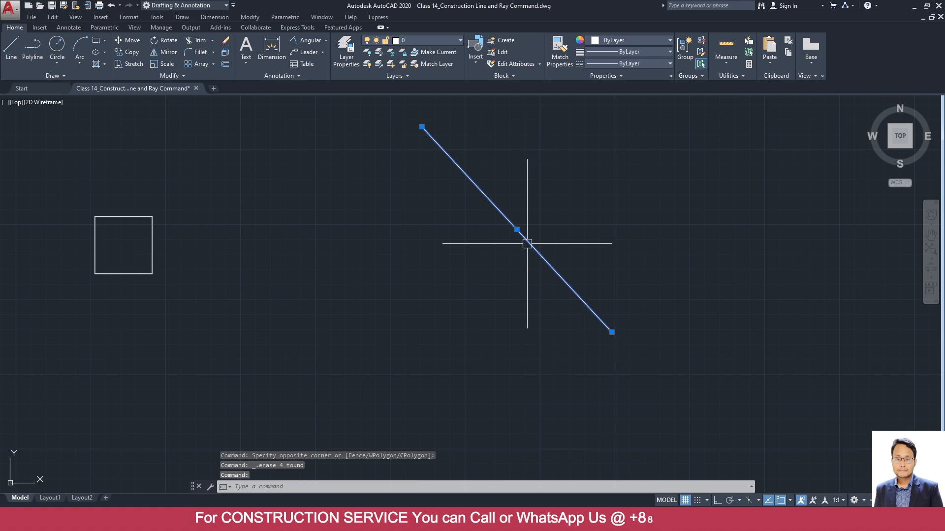
{"action": "key", "text": "Delete"}
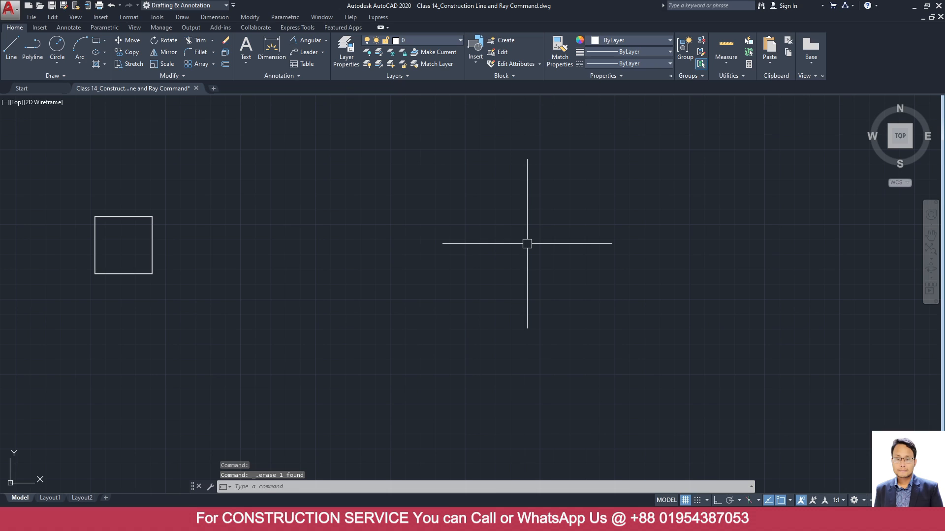
{"action": "type", "text": "xl"}
{"action": "key", "text": "Return"}
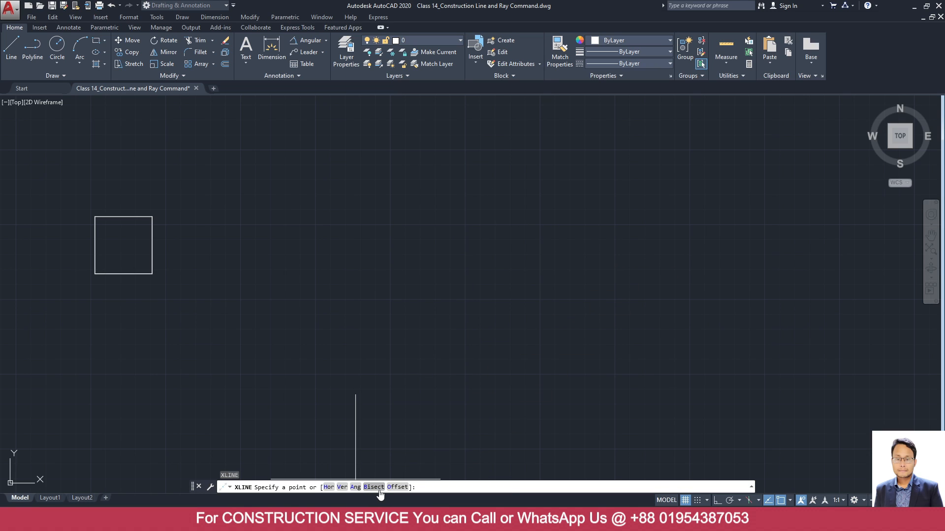
{"action": "key", "text": "Escape"}
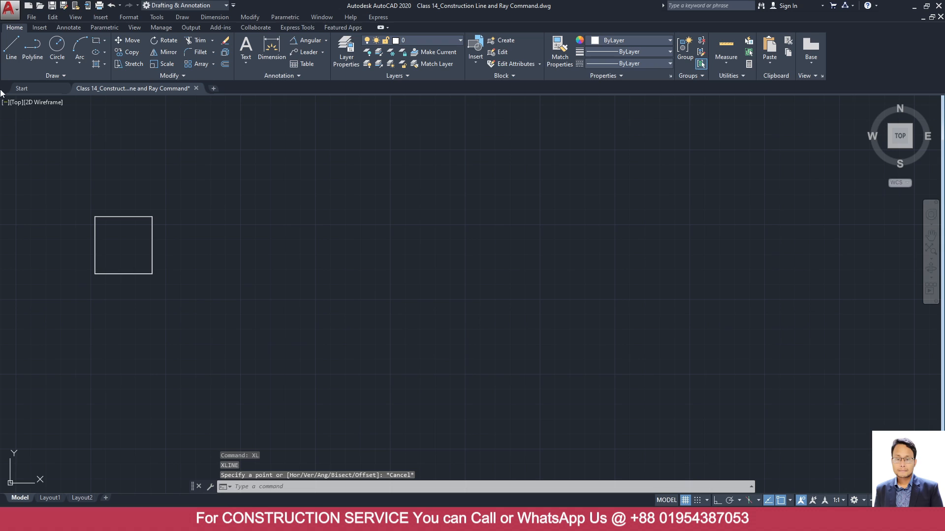
With ortho on, draw a horizontal line in the empty area beside the square.
{"action": "left_click", "coordinate": [10, 48]}
{"action": "left_click", "coordinate": [300, 317]}
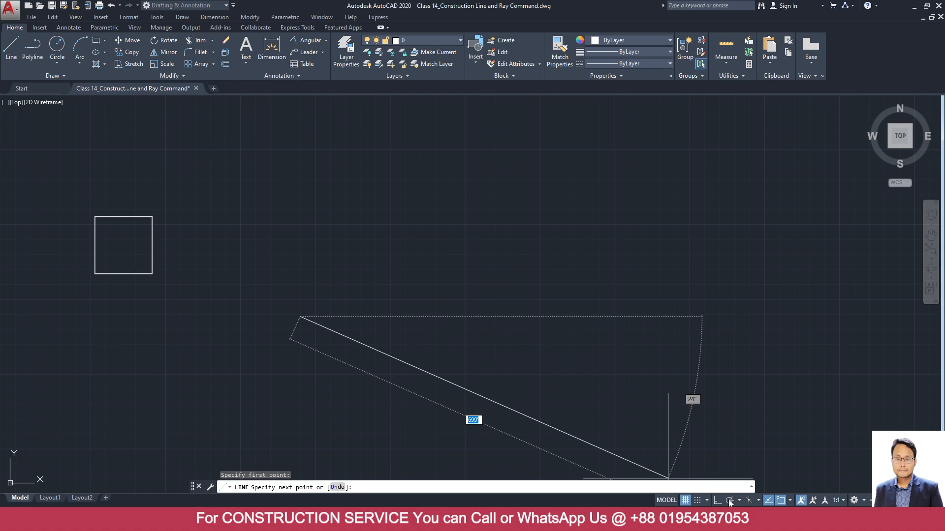
{"action": "left_click", "coordinate": [717, 500]}
{"action": "left_click", "coordinate": [574, 328]}
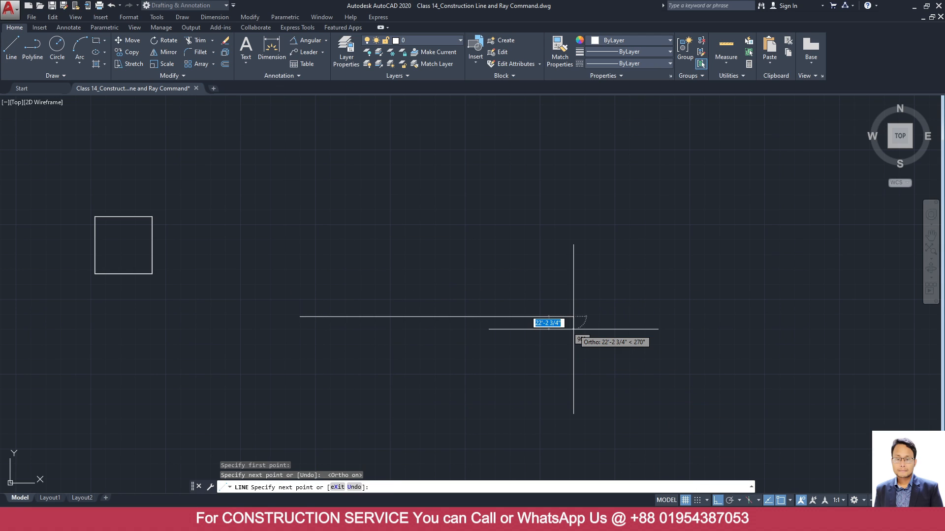
{"action": "key", "text": "Return"}
With ortho off, draw a line about 281' long at 50 degrees from the horizontal line's left endpoint.
{"action": "key", "text": "Return"}
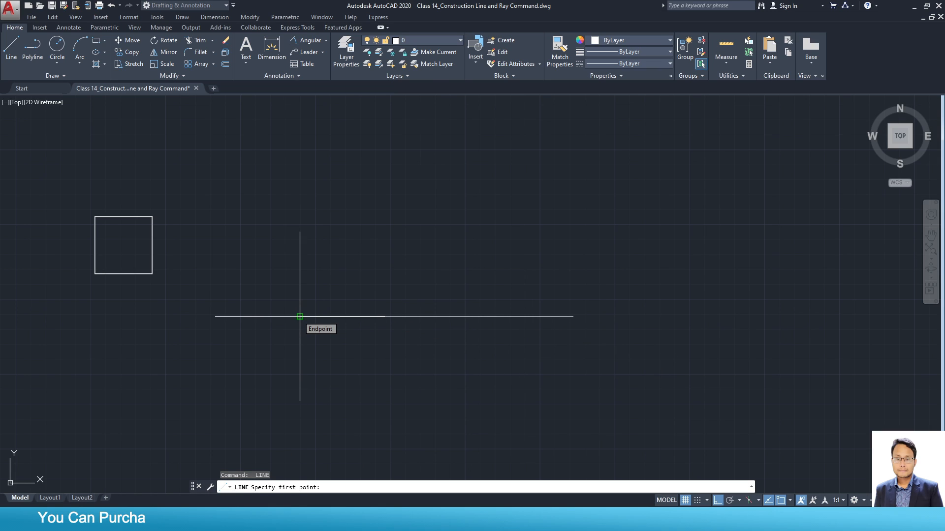
{"action": "left_click", "coordinate": [299, 317]}
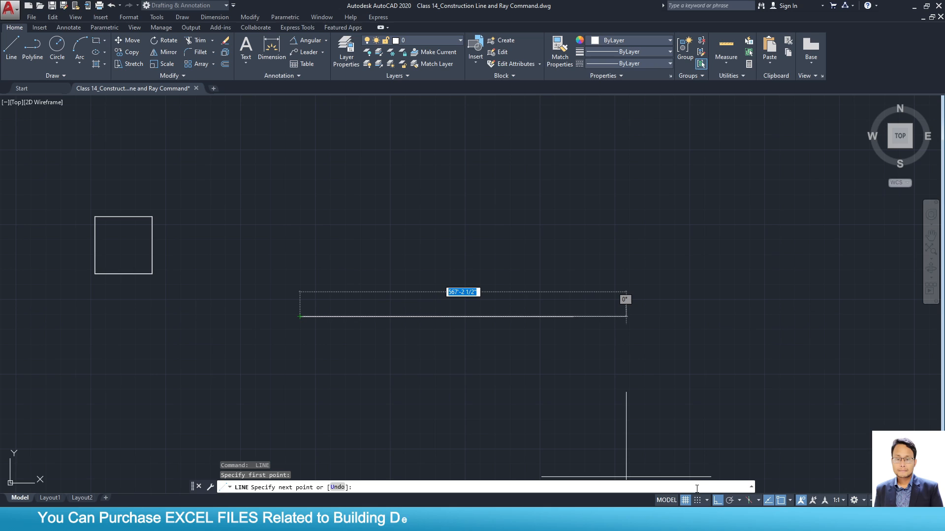
{"action": "left_click", "coordinate": [717, 500]}
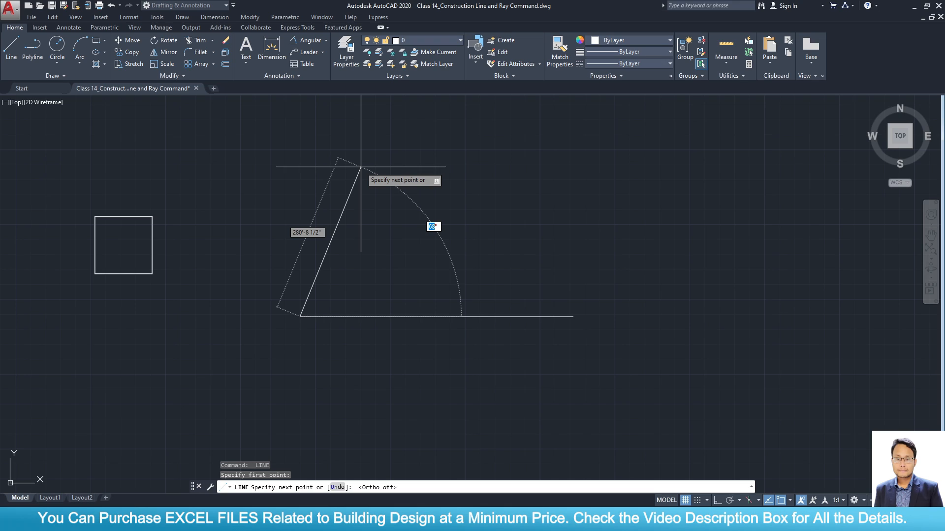
{"action": "key", "text": "Return"}
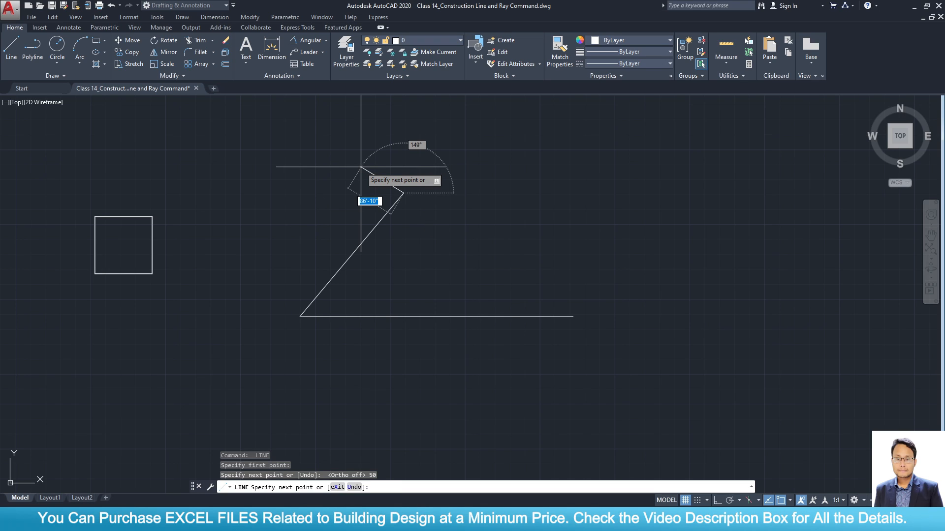
{"action": "key", "text": "Return"}
Add an angular dimension between the inclined line and the horizontal line.
{"action": "left_click", "coordinate": [307, 40]}
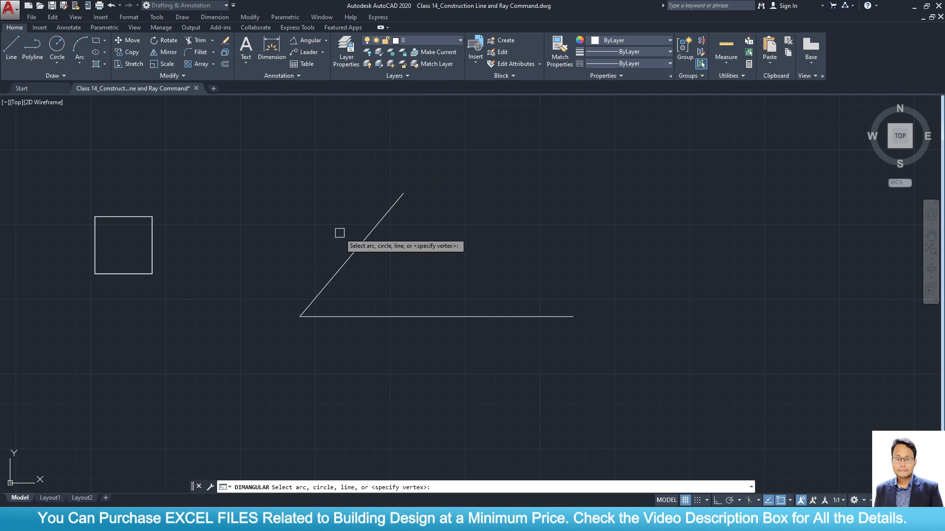
{"action": "left_click", "coordinate": [350, 253]}
{"action": "left_click", "coordinate": [386, 316]}
{"action": "scroll", "coordinate": [384, 289], "scroll_direction": "up", "scroll_amount": 5}
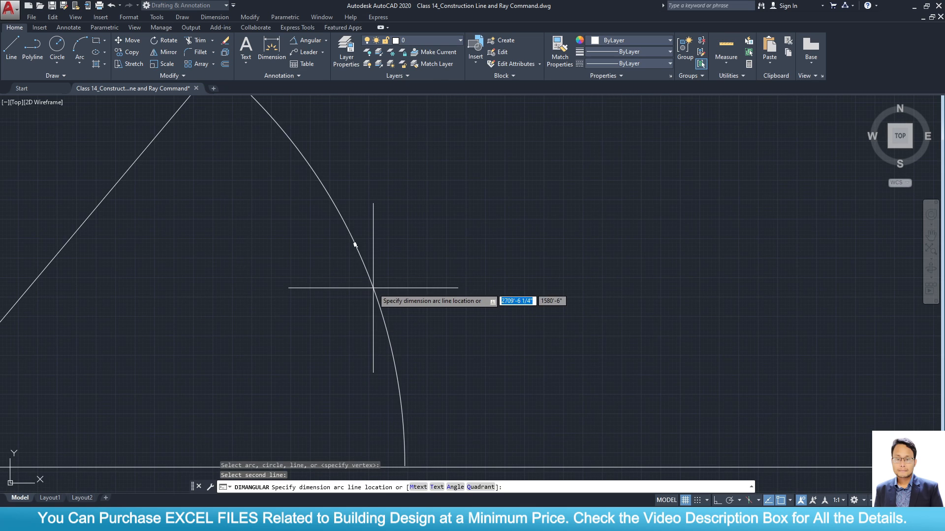
{"action": "left_click", "coordinate": [341, 270]}
{"action": "key", "text": "Escape"}
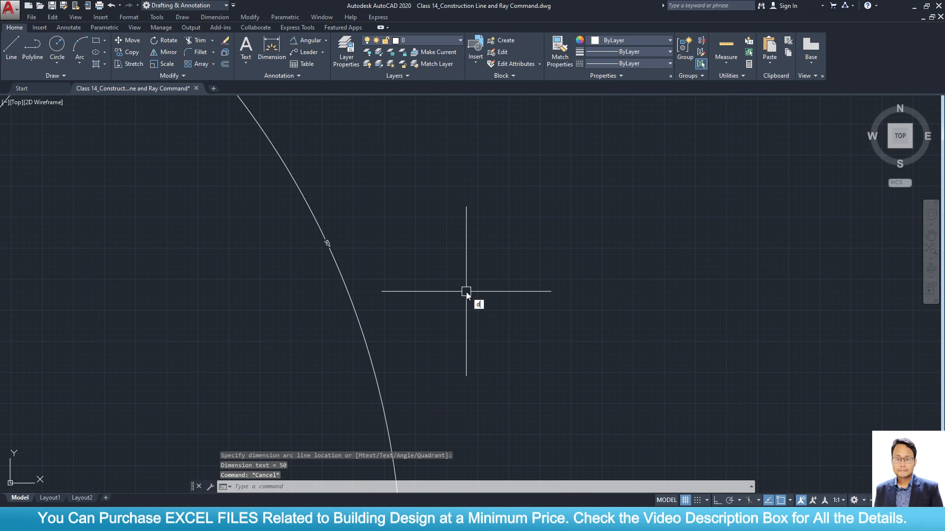
Set the text height of the Standard dimension style to 15 inches.
{"action": "key", "text": "Return"}
{"action": "left_click", "coordinate": [575, 237]}
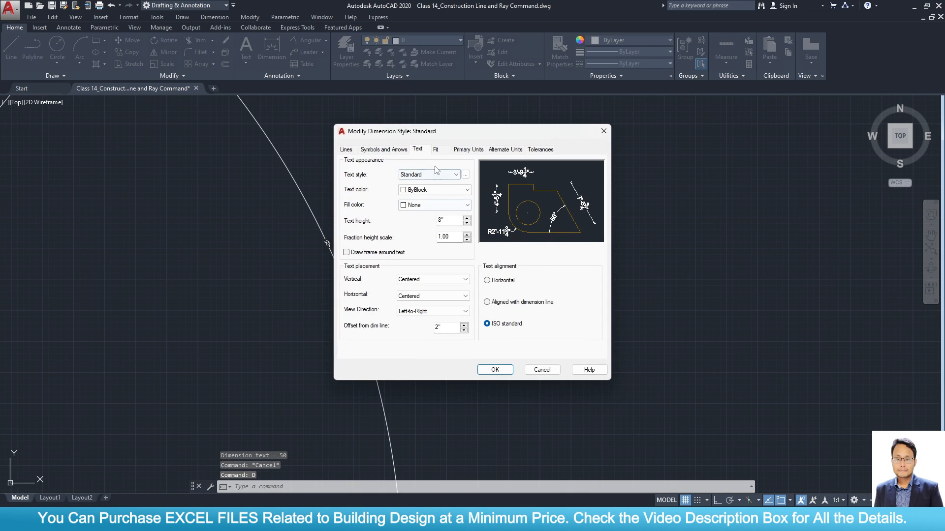
{"action": "left_click", "coordinate": [434, 150]}
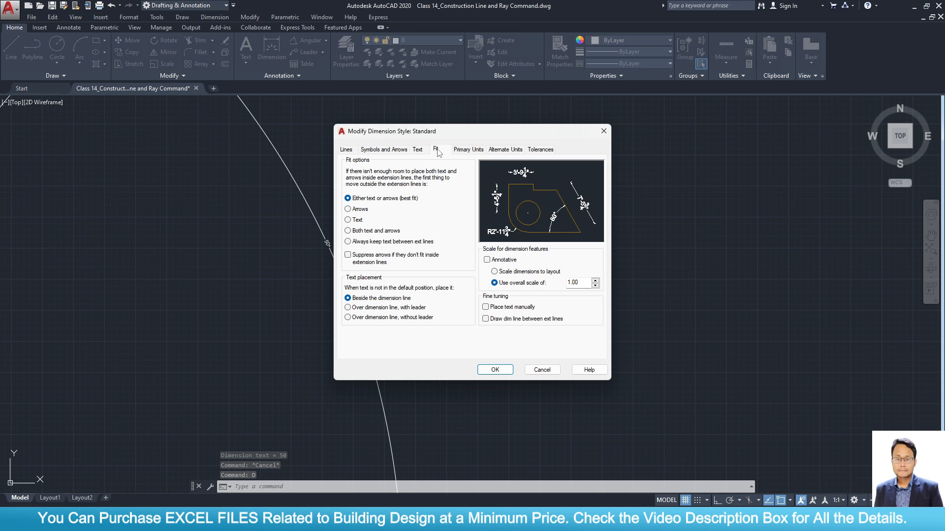
{"action": "left_click", "coordinate": [419, 150]}
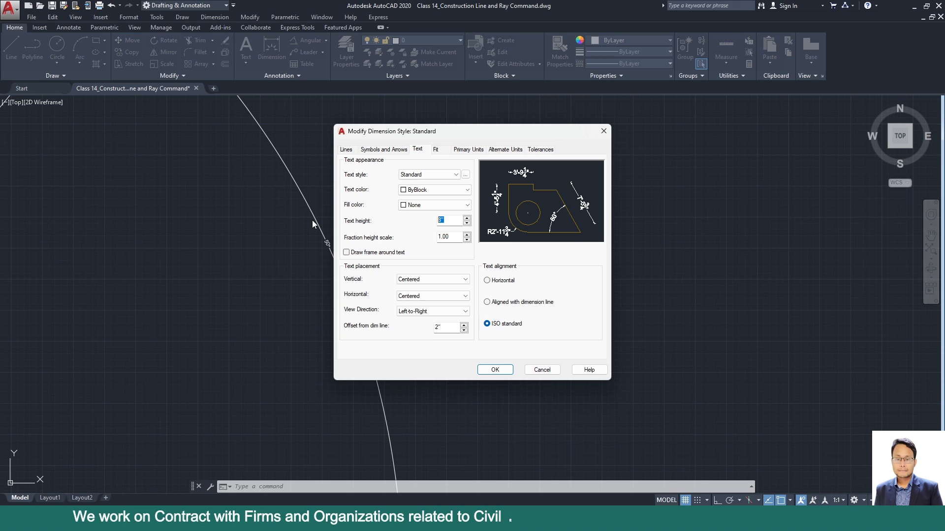
{"action": "type", "text": "15"}
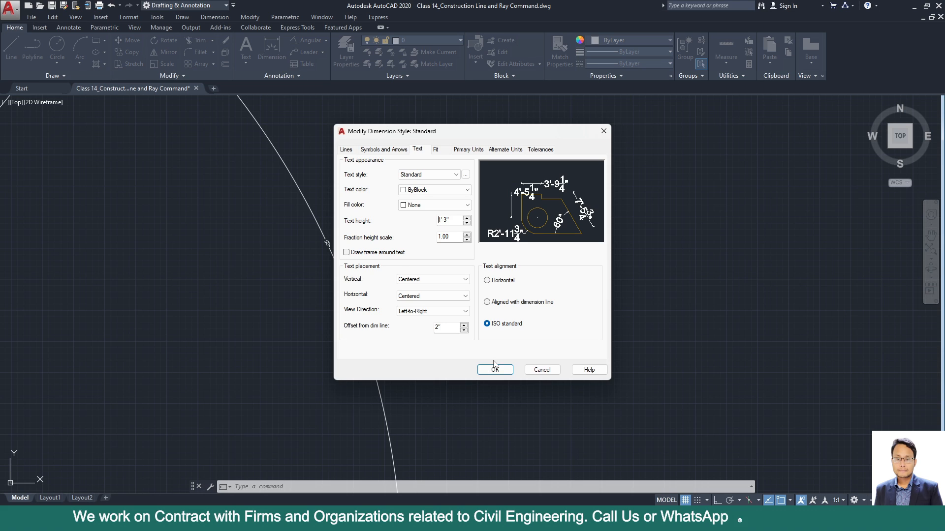
{"action": "left_click", "coordinate": [495, 370]}
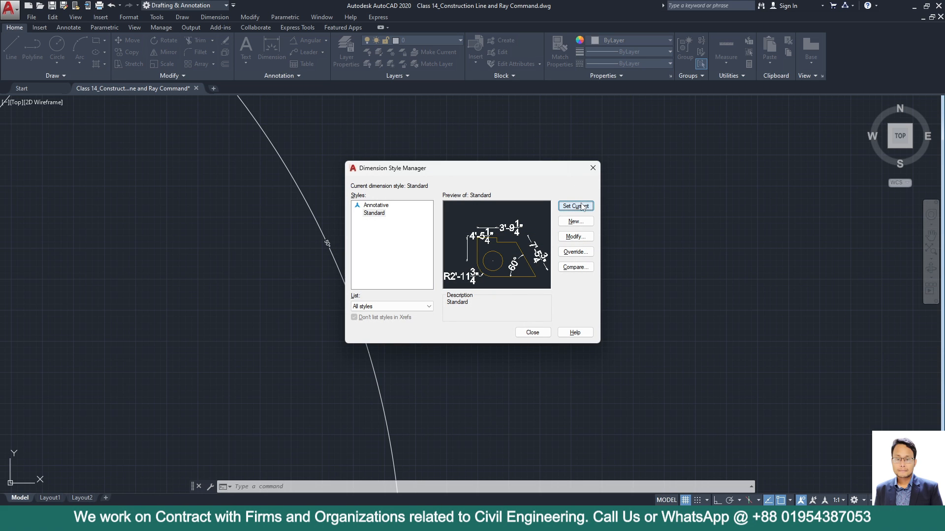
{"action": "left_click", "coordinate": [541, 330]}
Erase the oversized angle: both lines and their angular dimension.
{"action": "scroll", "coordinate": [493, 314], "scroll_direction": "down", "scroll_amount": 6}
{"action": "scroll", "coordinate": [453, 318], "scroll_direction": "up", "scroll_amount": 4}
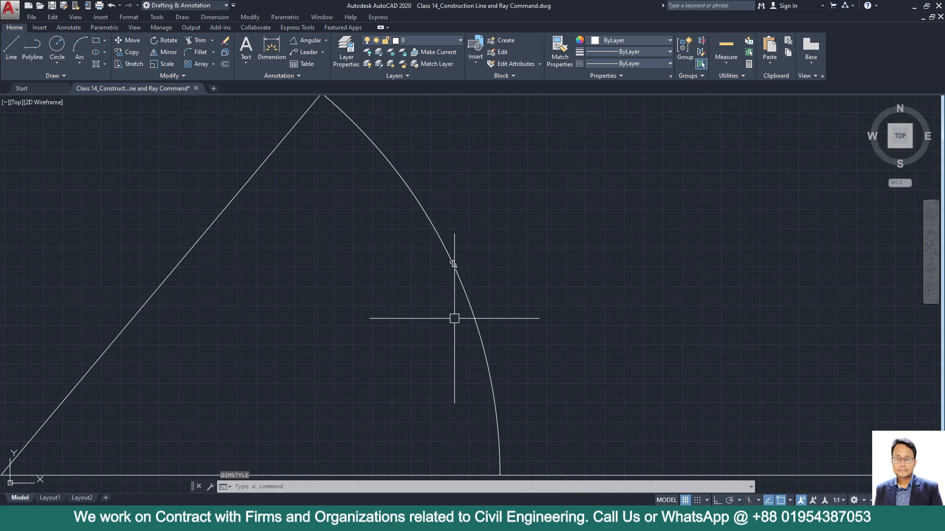
{"action": "scroll", "coordinate": [381, 262], "scroll_direction": "down", "scroll_amount": 4}
{"action": "scroll", "coordinate": [381, 262], "scroll_direction": "down", "scroll_amount": 2}
{"action": "scroll", "coordinate": [412, 308], "scroll_direction": "up", "scroll_amount": 2}
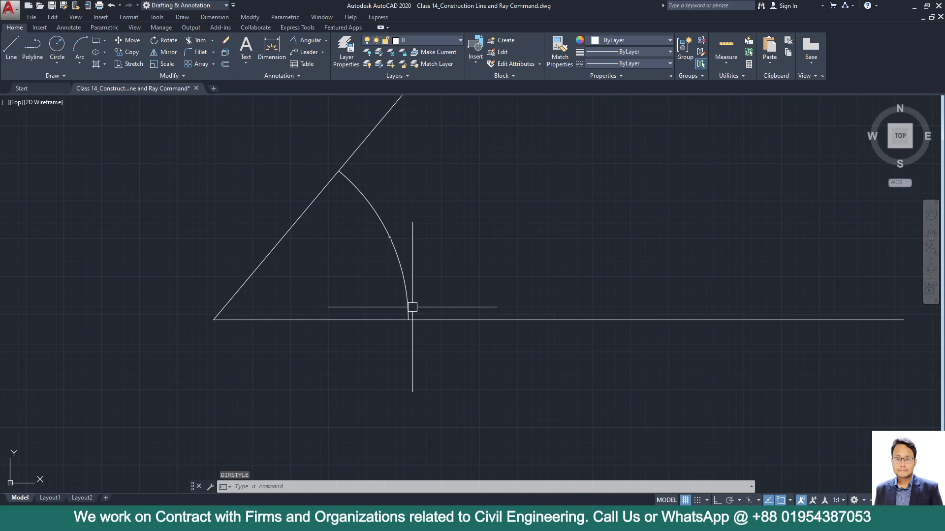
{"action": "left_click_drag", "start_coordinate": [418, 330], "coordinate": [252, 171]}
{"action": "key", "text": "Delete"}
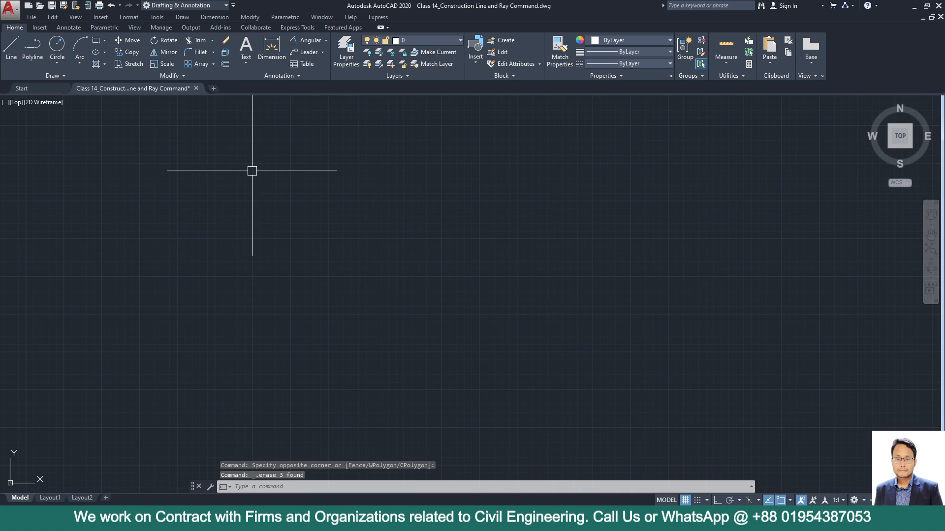
With ortho on, draw a 50' horizontal line in the empty area.
{"action": "left_click", "coordinate": [9, 47]}
{"action": "left_click", "coordinate": [255, 279]}
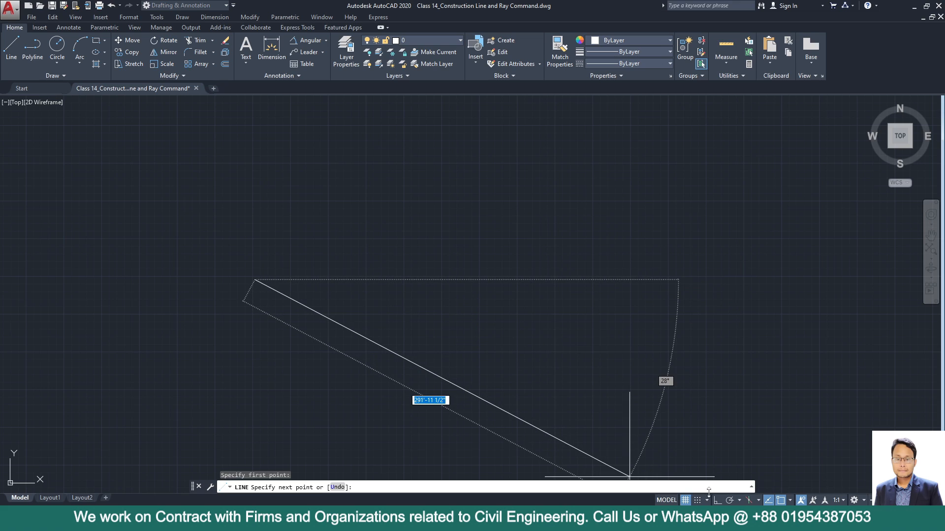
{"action": "key", "text": "F8"}
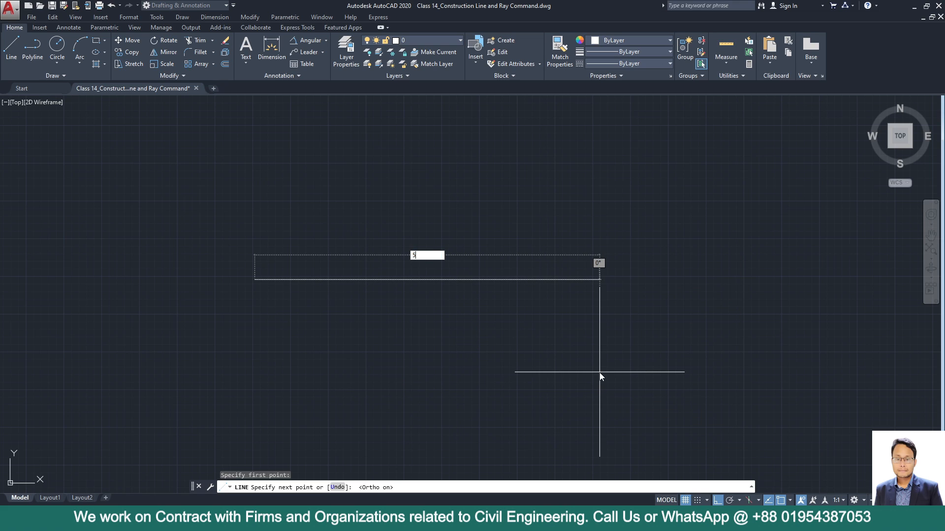
{"action": "type", "text": "50'"}
{"action": "key", "text": "Return"}
{"action": "key", "text": "Return"}
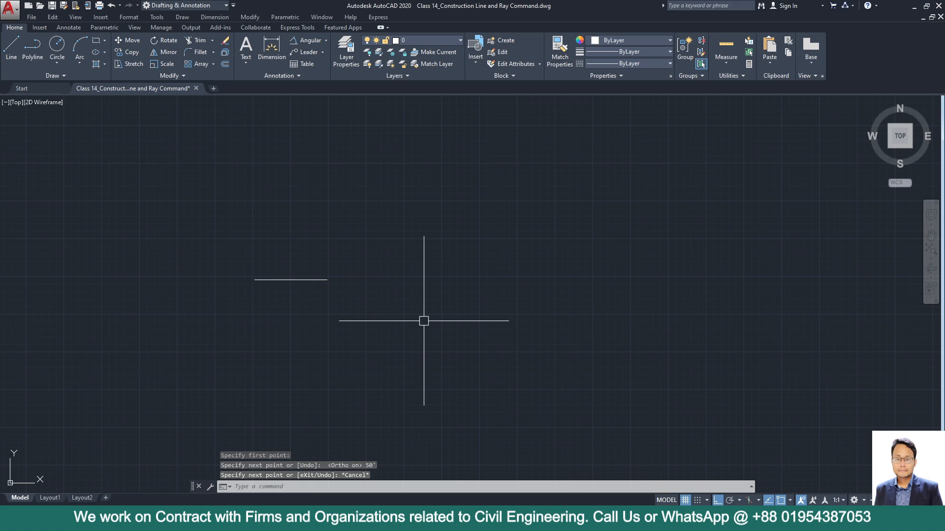
With ortho off, draw a line about 35'-6" long at 50 degrees from the horizontal line's left endpoint.
{"action": "key", "text": "Return"}
{"action": "left_click", "coordinate": [255, 280]}
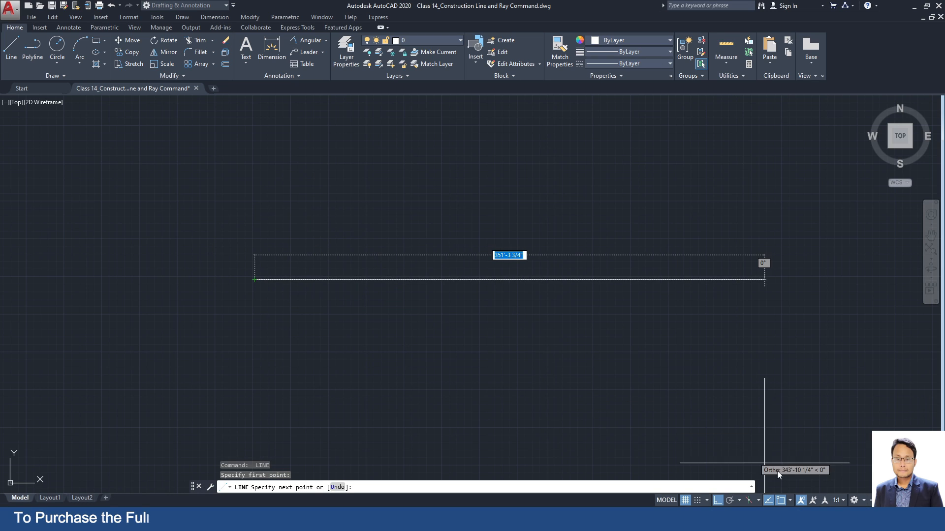
{"action": "left_click", "coordinate": [717, 500]}
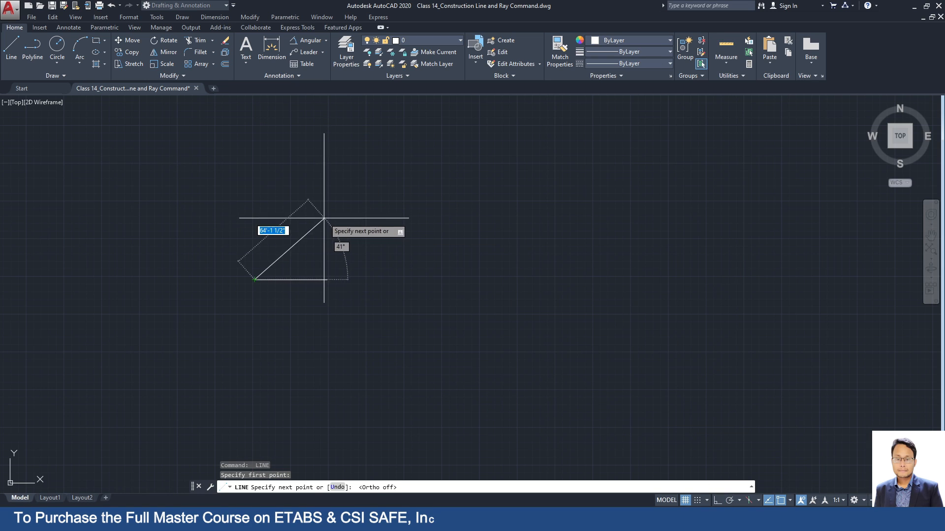
{"action": "scroll", "coordinate": [249, 253], "scroll_direction": "up", "scroll_amount": 4}
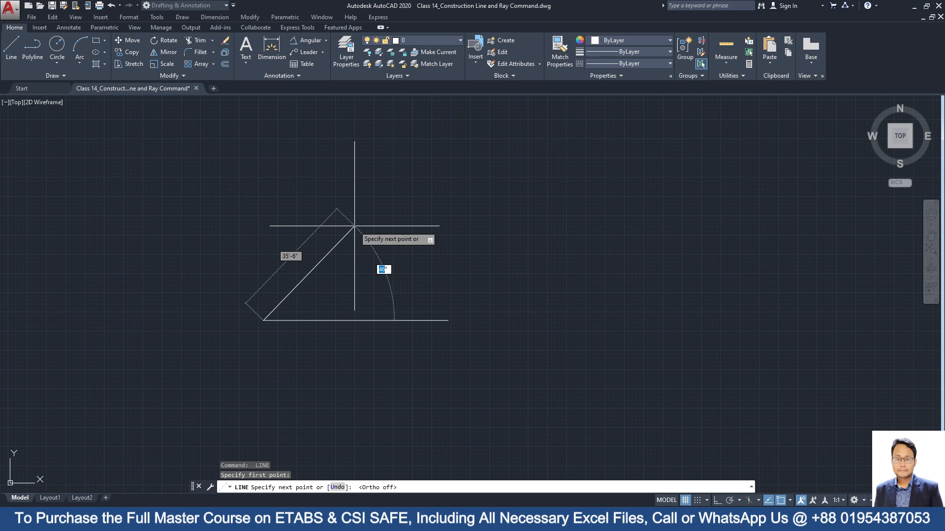
{"action": "key", "text": "Return"}
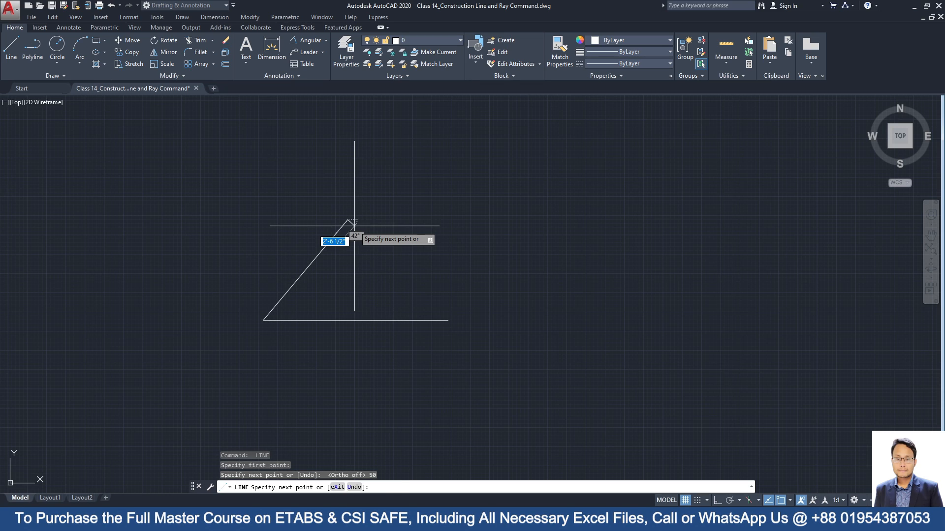
{"action": "key", "text": "Return"}
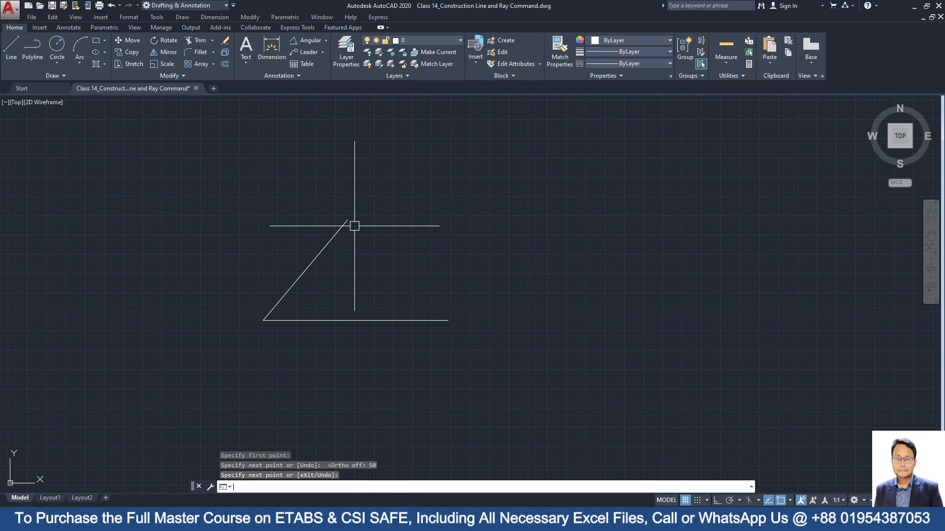
Add an angular dimension between the inclined line and the horizontal line, placing its arc close to the vertex.
{"action": "left_click", "coordinate": [306, 41]}
{"action": "left_click", "coordinate": [297, 281]}
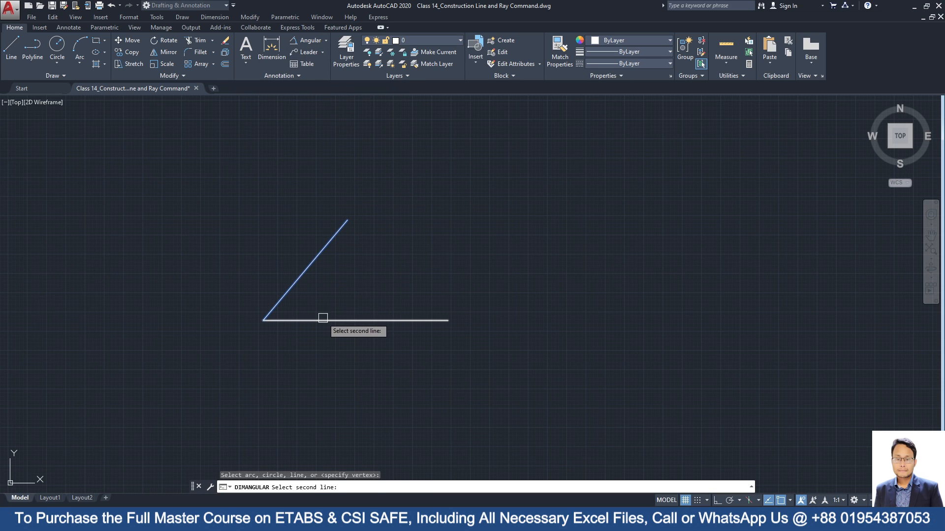
{"action": "left_click", "coordinate": [323, 318]}
{"action": "scroll", "coordinate": [318, 298], "scroll_direction": "up", "scroll_amount": 3}
{"action": "left_click", "coordinate": [319, 298]}
{"action": "scroll", "coordinate": [360, 333], "scroll_direction": "down", "scroll_amount": 2}
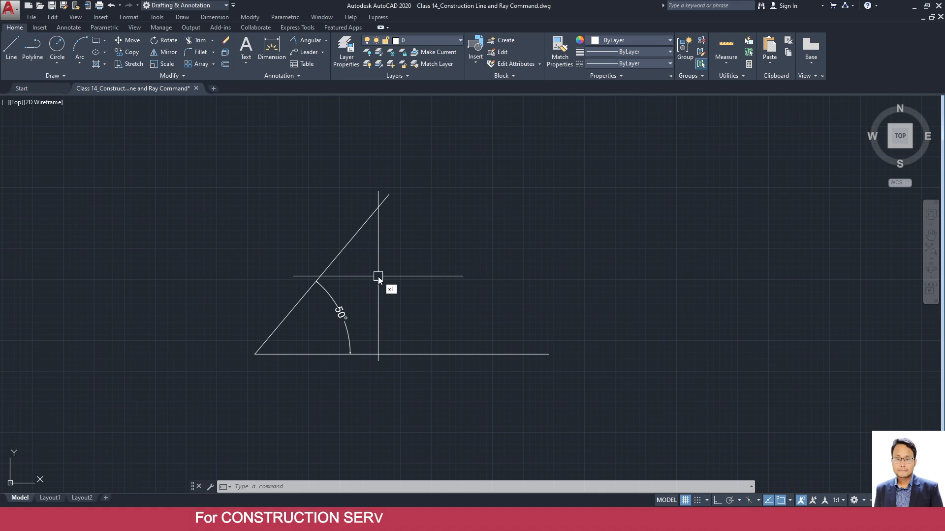
Create a bisecting construction line through the angle's vertex, using the far endpoints of the horizontal and inclined lines.
{"action": "key", "text": "Return"}
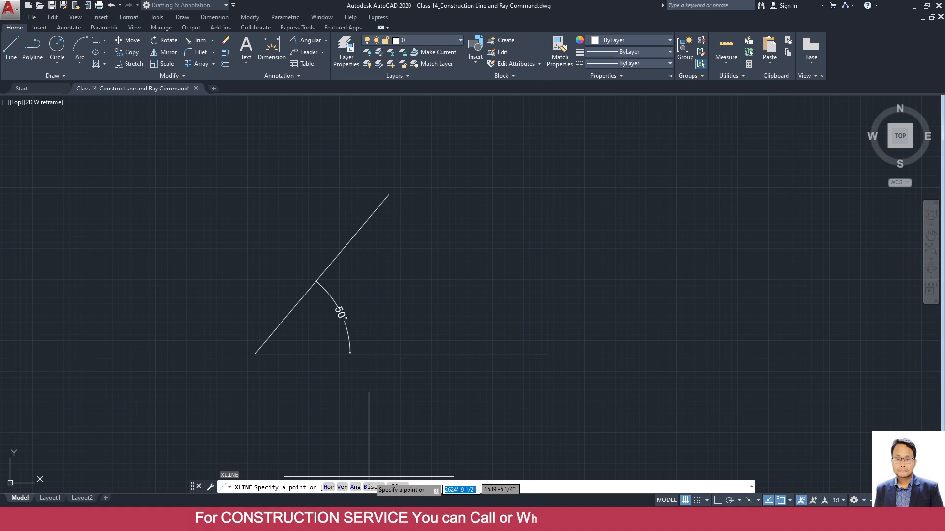
{"action": "type", "text": "b"}
{"action": "key", "text": "Return"}
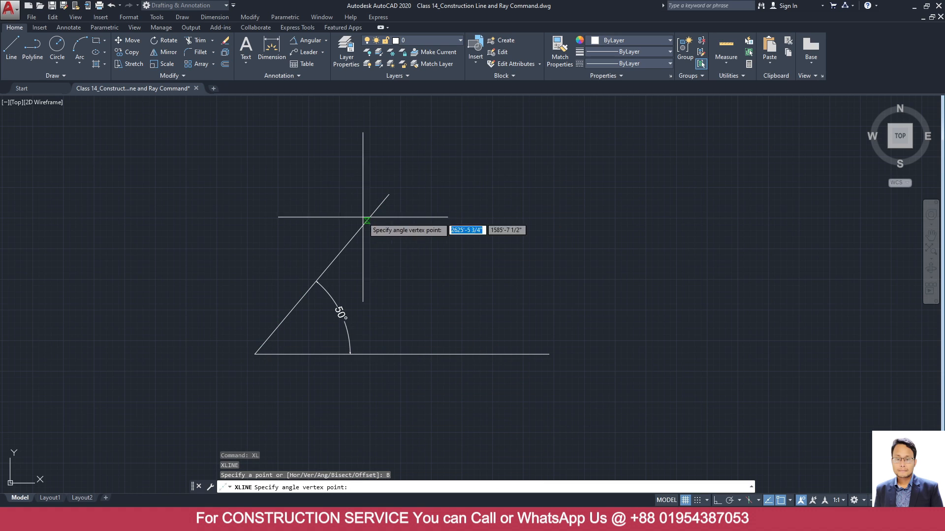
{"action": "left_click", "coordinate": [255, 354]}
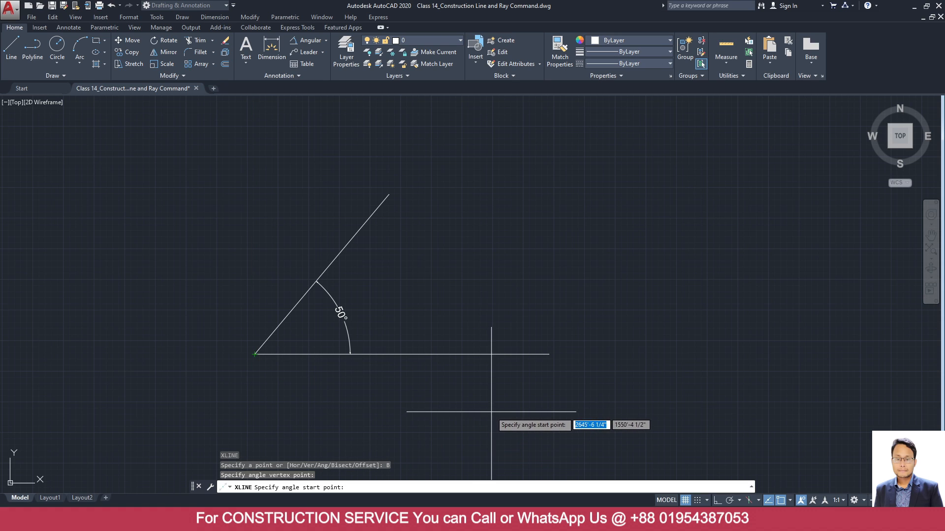
{"action": "left_click", "coordinate": [550, 354]}
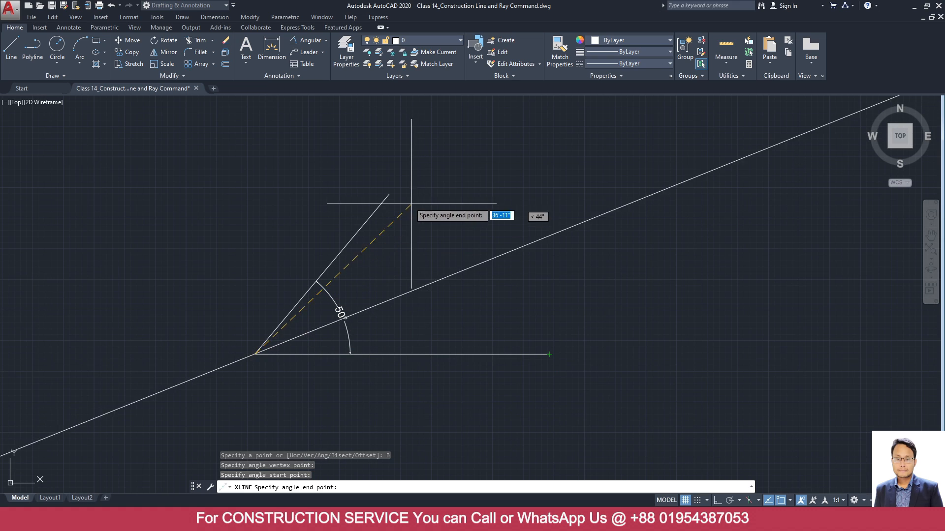
{"action": "left_click", "coordinate": [389, 194]}
{"action": "key", "text": "Return"}
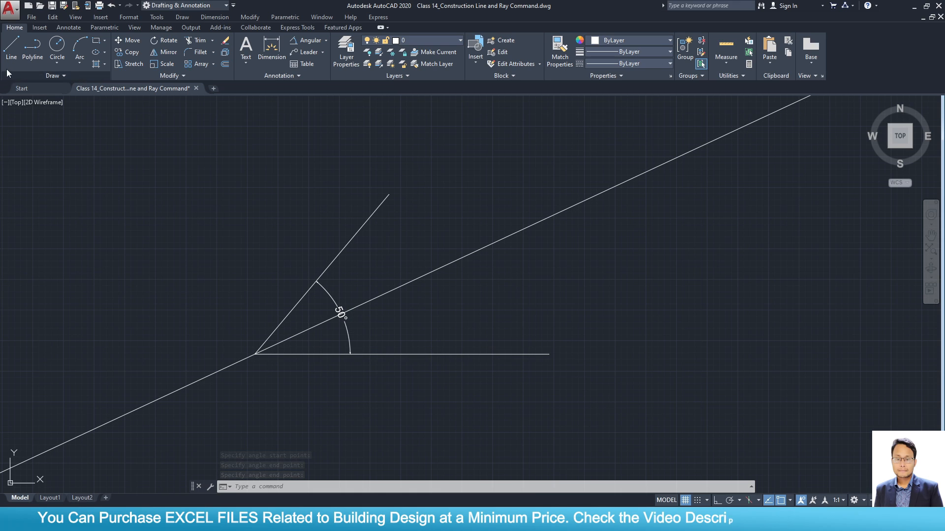
{"action": "left_click", "coordinate": [11, 47]}
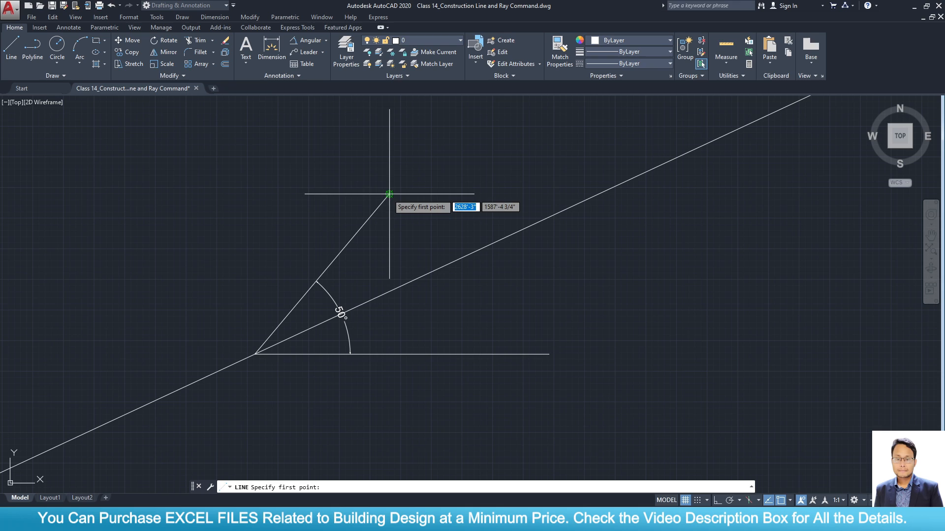
{"action": "key", "text": "Escape"}
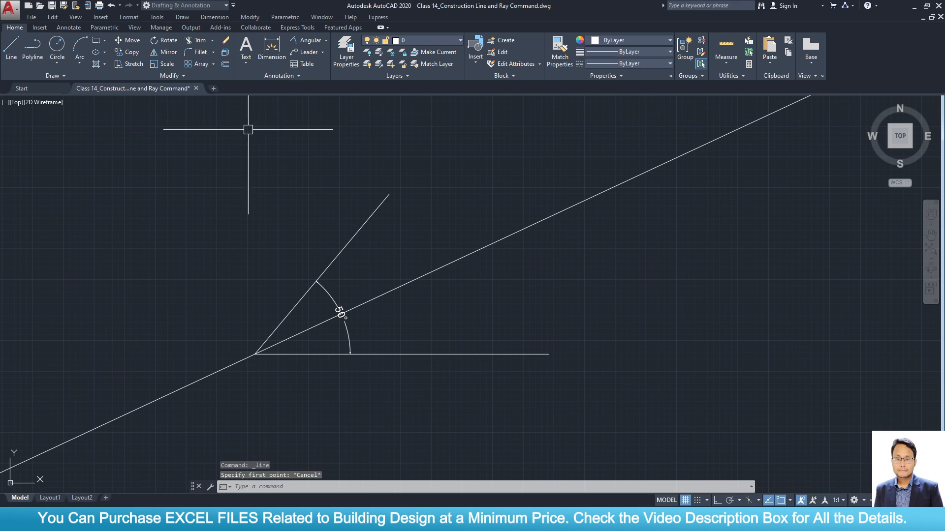
{"action": "left_click", "coordinate": [305, 40]}
{"action": "left_click", "coordinate": [339, 312]}
{"action": "left_click", "coordinate": [387, 352]}
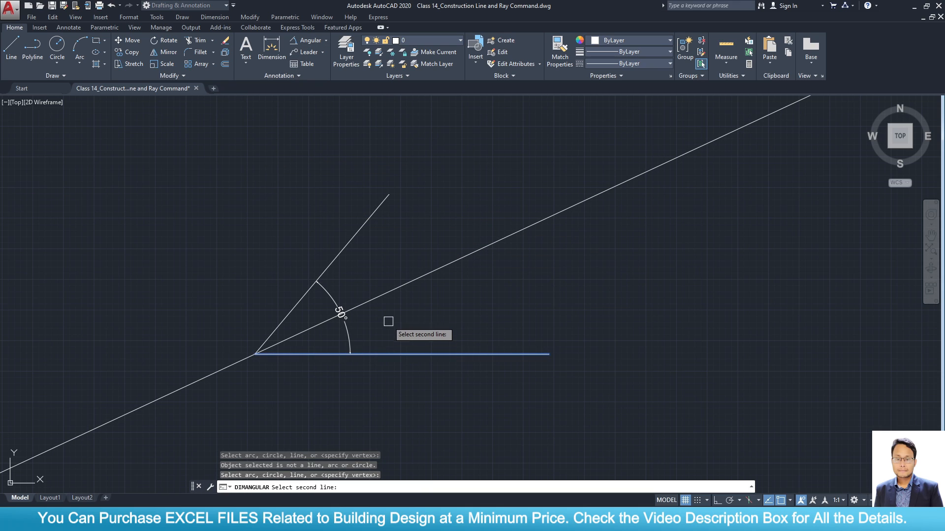
{"action": "key", "text": "Escape"}
Draw a helper line joining the inclined line's upper endpoint to the horizontal line's right endpoint.
{"action": "left_click", "coordinate": [6, 42]}
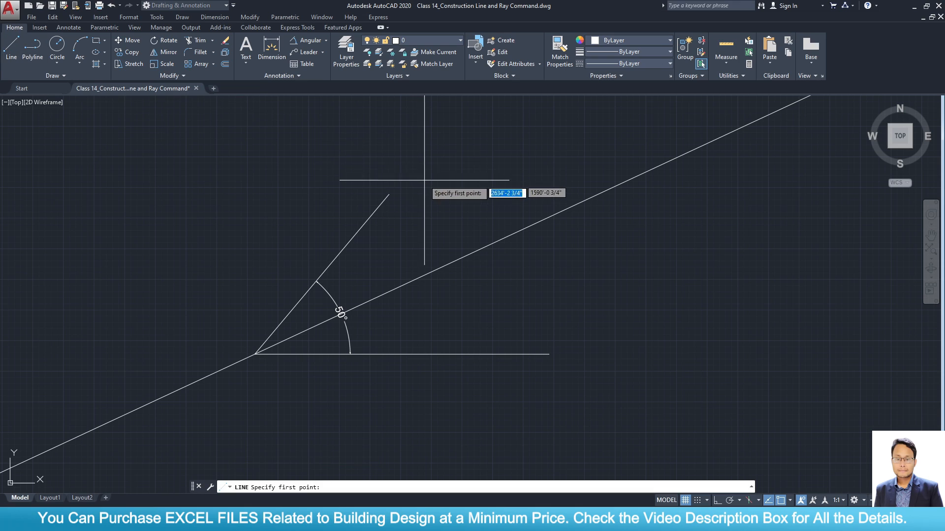
{"action": "left_click", "coordinate": [388, 194]}
{"action": "left_click", "coordinate": [549, 354]}
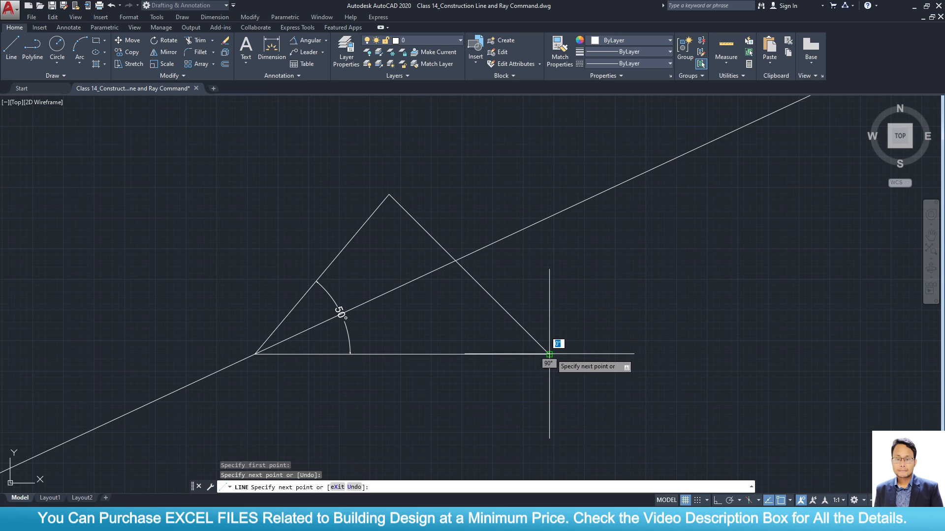
{"action": "key", "text": "Return"}
Draw a line along the bisector from its intersection with the helper line to the angle's vertex.
{"action": "key", "text": "Return"}
{"action": "left_click", "coordinate": [455, 261]}
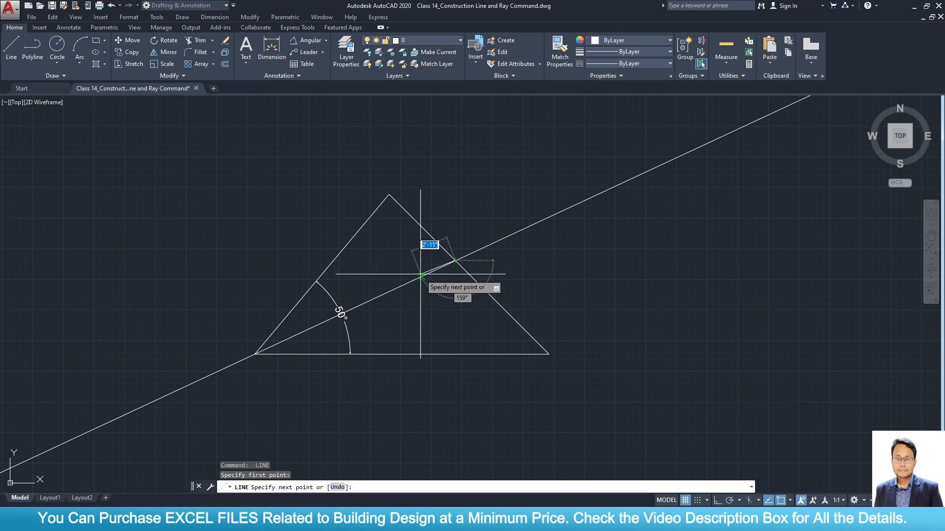
{"action": "left_click", "coordinate": [255, 354]}
{"action": "key", "text": "Escape"}
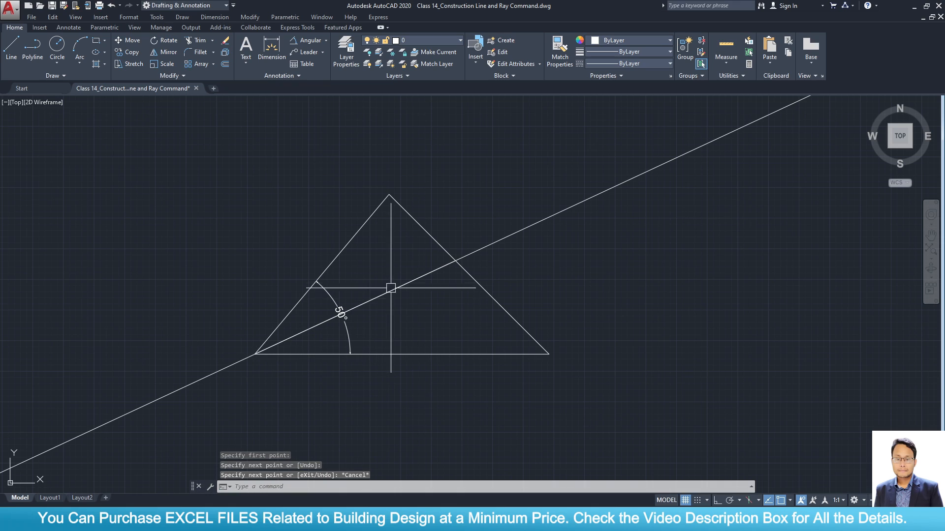
Erase the helper line that joins the outer endpoints of the angle.
{"action": "left_click", "coordinate": [407, 219]}
{"action": "left_click", "coordinate": [405, 210]}
{"action": "key", "text": "Delete"}
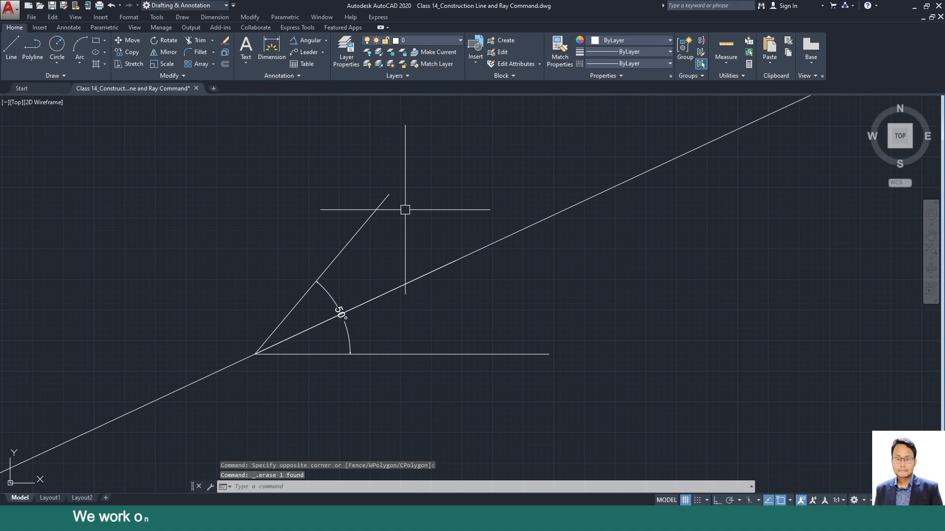
Add an angular dimension between the inclined line and the bisector, outside the 50-degree dimension.
{"action": "left_click", "coordinate": [296, 39]}
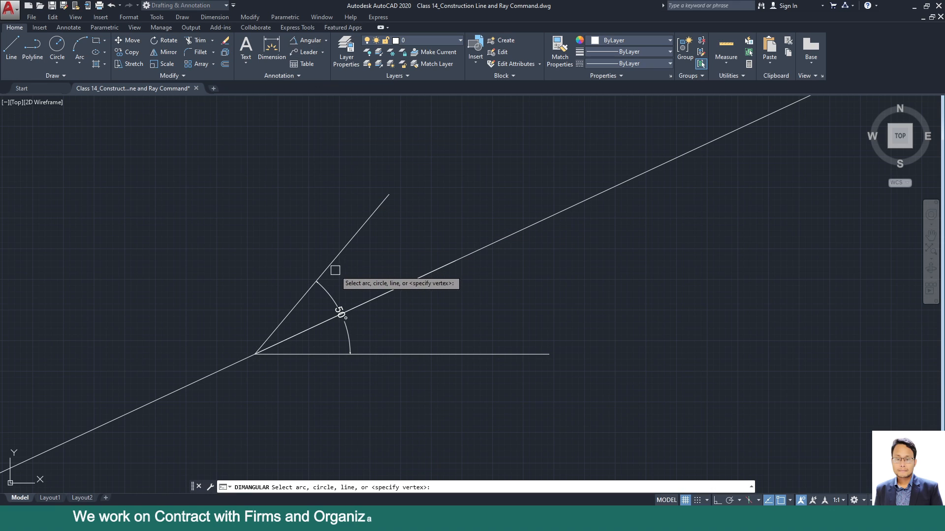
{"action": "left_click", "coordinate": [328, 266]}
{"action": "left_click", "coordinate": [354, 308]}
{"action": "left_click", "coordinate": [359, 293]}
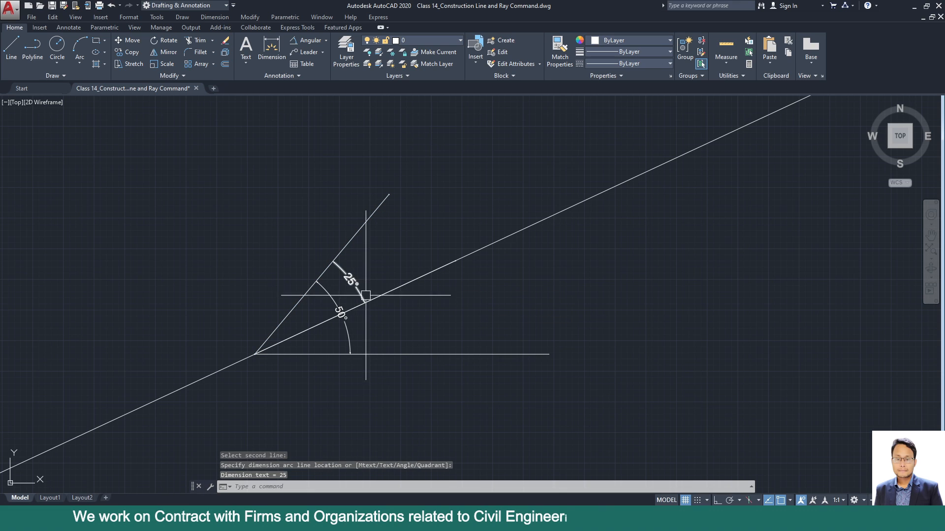
Add an angular dimension between the bisector and the horizontal line, outside the 50-degree dimension.
{"action": "key", "text": "Return"}
{"action": "left_click", "coordinate": [344, 313]}
{"action": "left_click", "coordinate": [377, 351]}
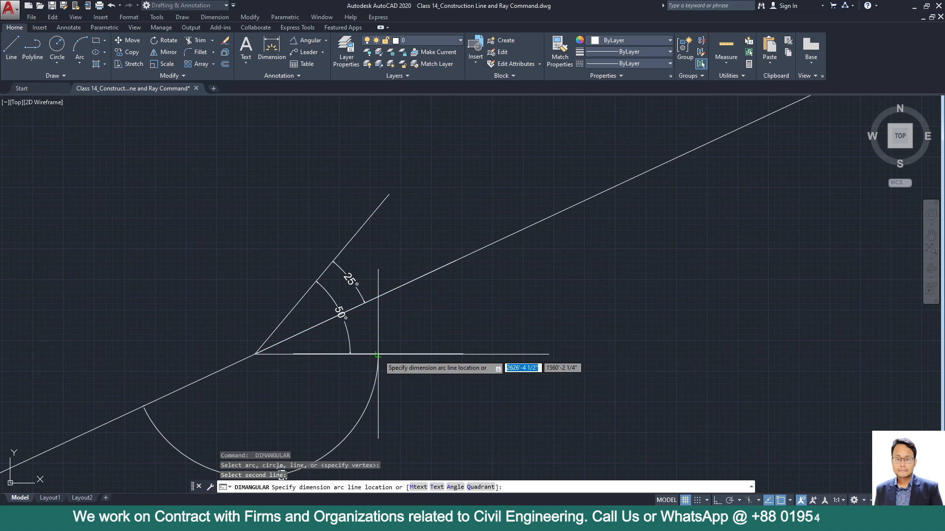
{"action": "left_click", "coordinate": [376, 344]}
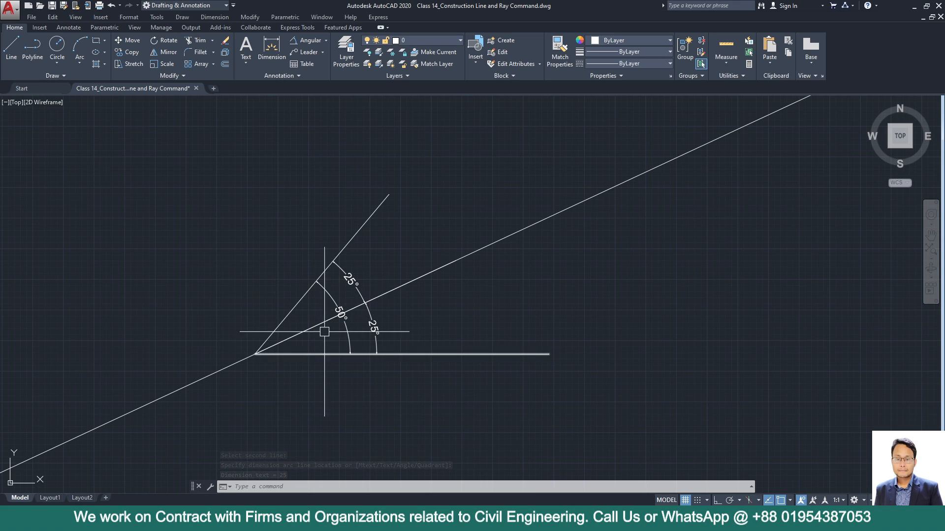
Erase the infinite construction line that runs along the bisector of the 50-degree angle.
{"action": "scroll", "coordinate": [302, 327], "scroll_direction": "down", "scroll_amount": 6}
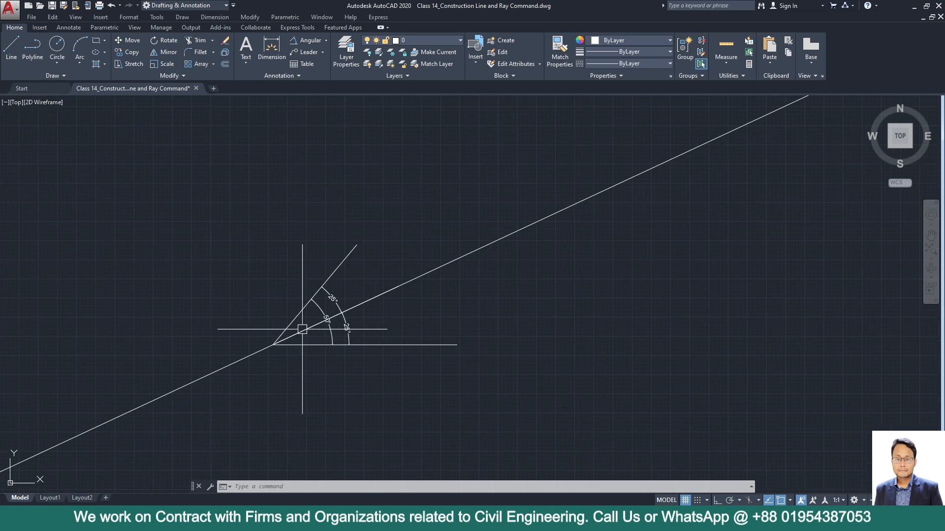
{"action": "scroll", "coordinate": [323, 327], "scroll_direction": "up", "scroll_amount": 4}
{"action": "scroll", "coordinate": [313, 286], "scroll_direction": "down", "scroll_amount": 4}
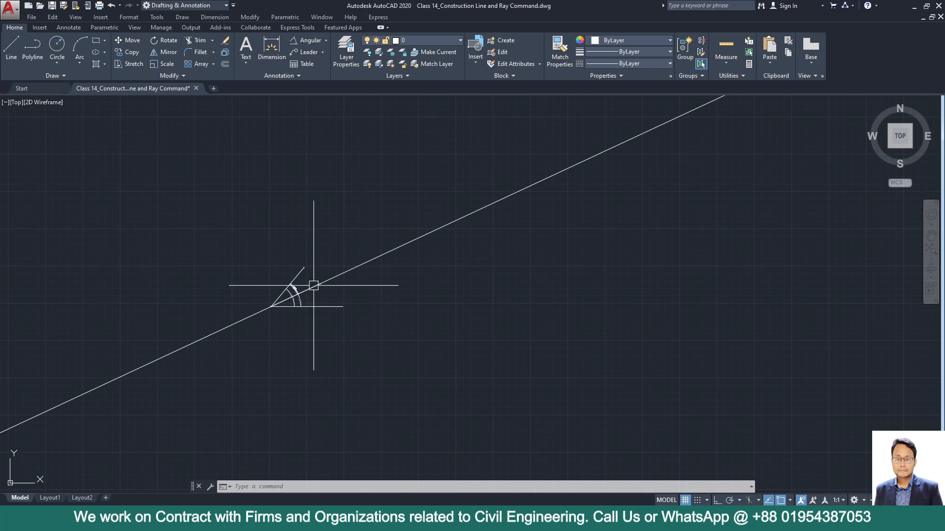
{"action": "left_click", "coordinate": [440, 226]}
{"action": "key", "text": "Delete"}
{"action": "scroll", "coordinate": [255, 312], "scroll_direction": "up", "scroll_amount": 5}
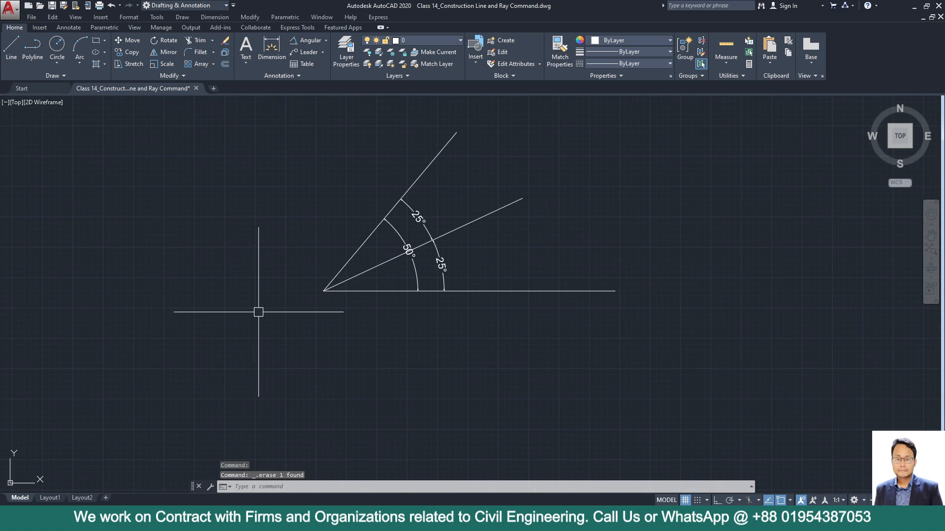
{"action": "middle_click_drag", "start_coordinate": [480, 301], "coordinate": [295, 316]}
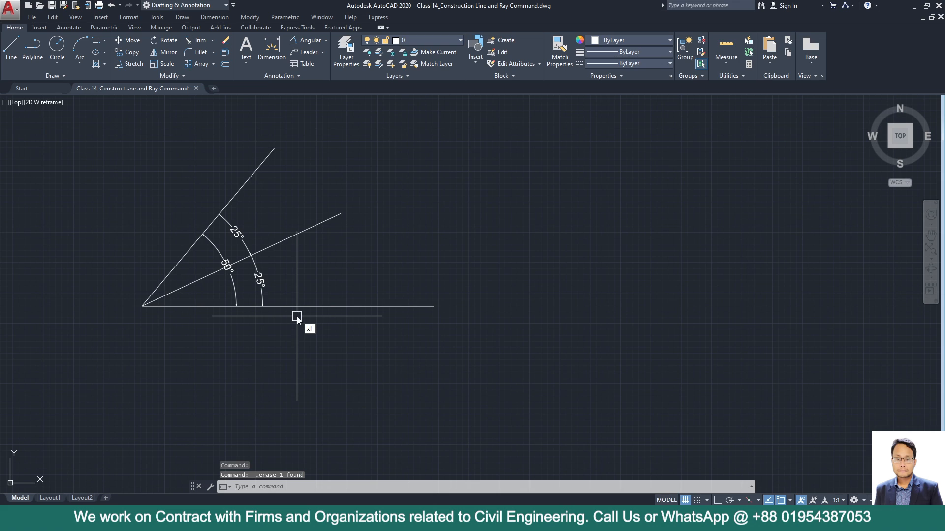
{"action": "key", "text": "Return"}
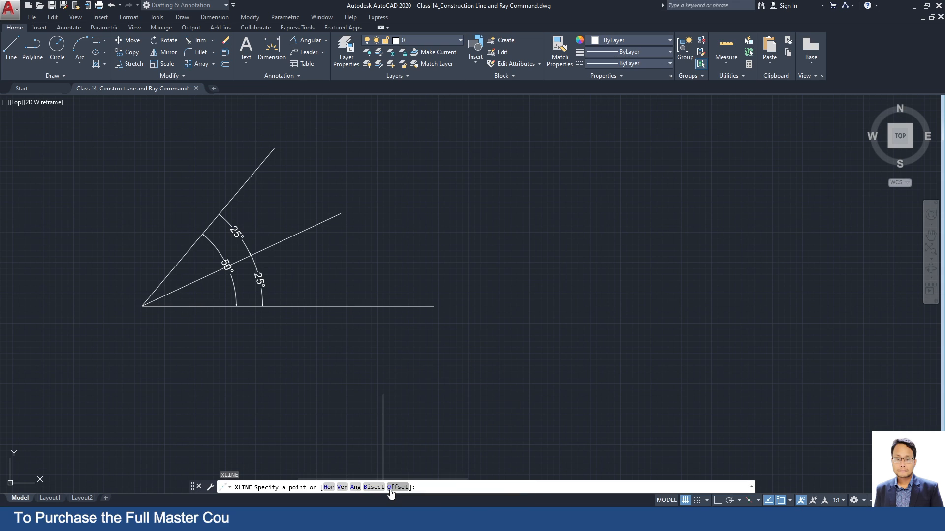
{"action": "key", "text": "Escape"}
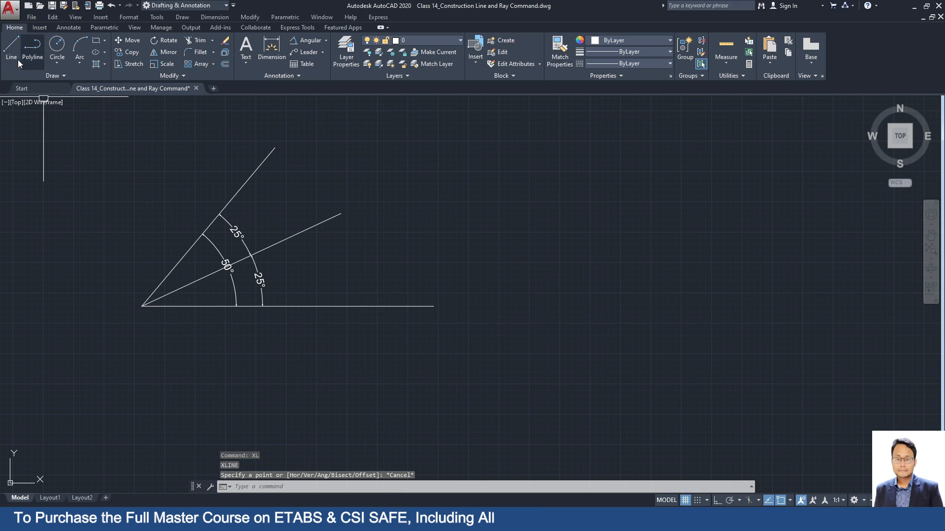
Draw a horizontal line 50' long in the empty area to the right of the bisected angle, with Ortho on.
{"action": "left_click", "coordinate": [19, 62]}
{"action": "middle_click_drag", "start_coordinate": [653, 236], "coordinate": [374, 338]}
{"action": "left_click", "coordinate": [285, 298]}
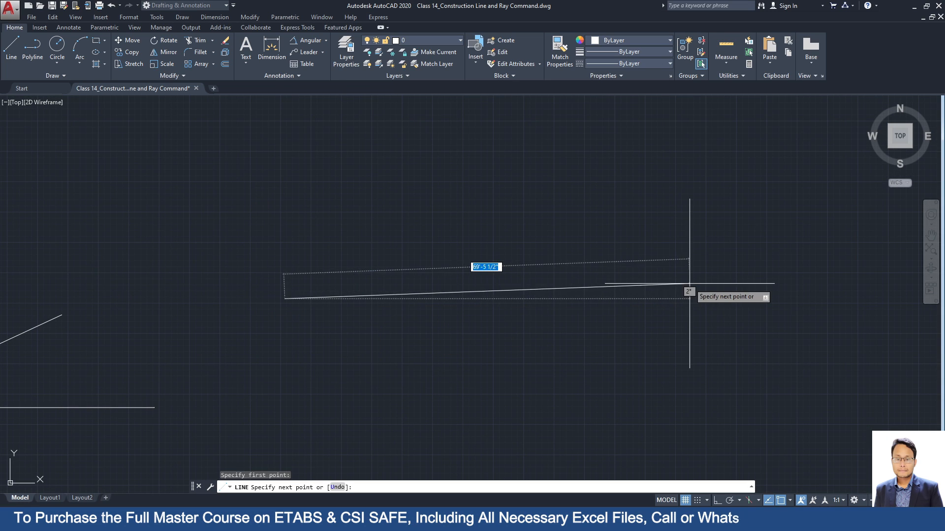
{"action": "left_click", "coordinate": [717, 500]}
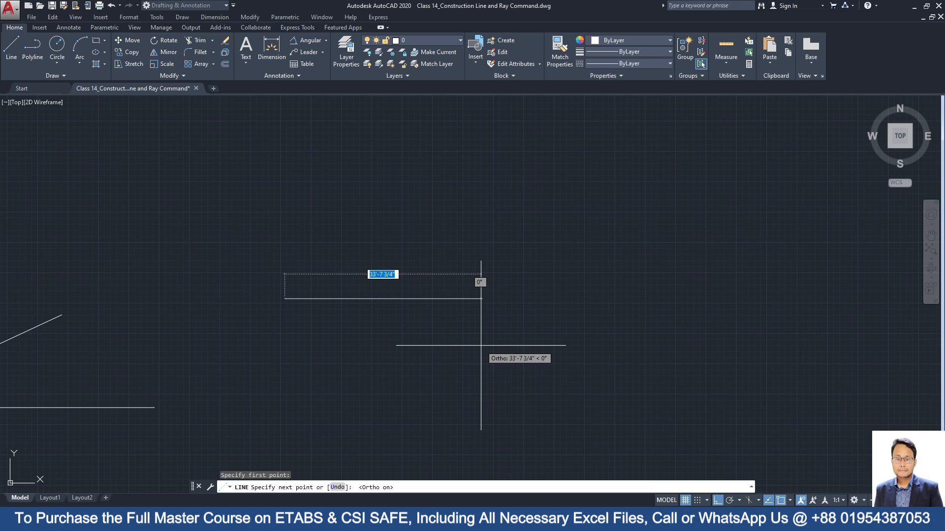
{"action": "type", "text": "50"}
{"action": "key", "text": "Return"}
{"action": "key", "text": "Escape"}
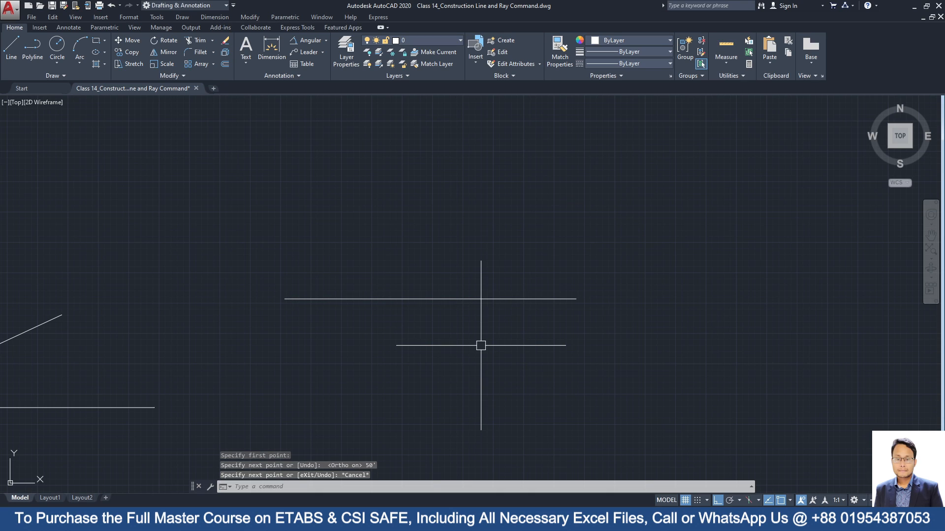
{"action": "type", "text": "xl"}
{"action": "key", "text": "Return"}
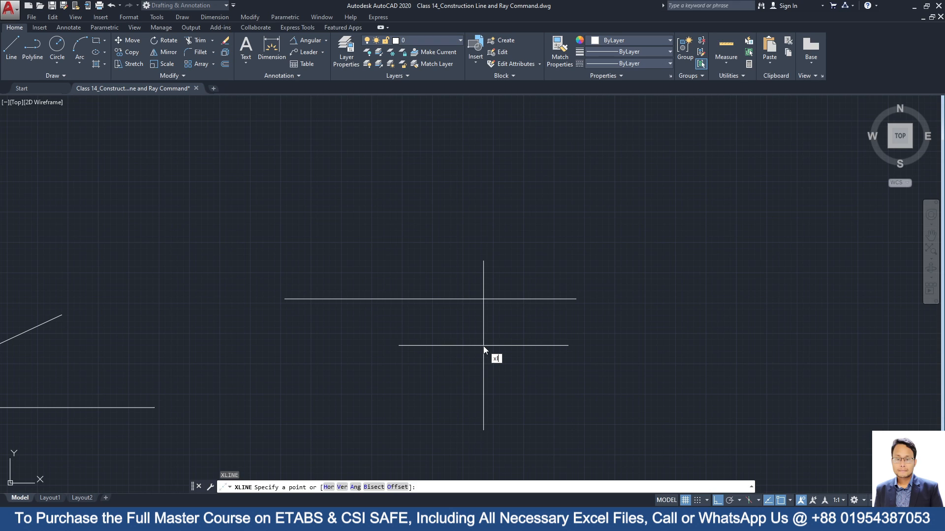
{"action": "type", "text": "xl"}
{"action": "key", "text": "Return"}
{"action": "key", "text": "Escape"}
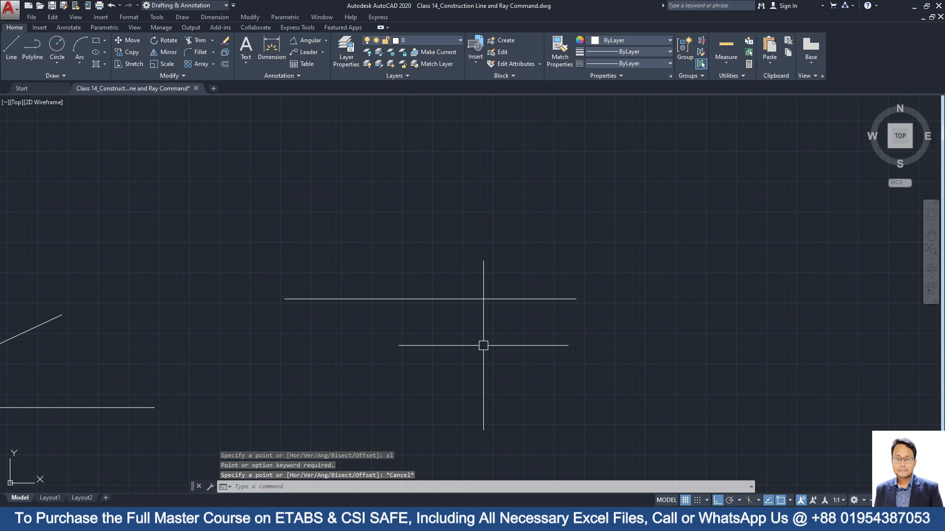
Create construction lines 10" above and 10" below the horizontal 50' line with the Offset option of XLINE.
{"action": "key", "text": "Return"}
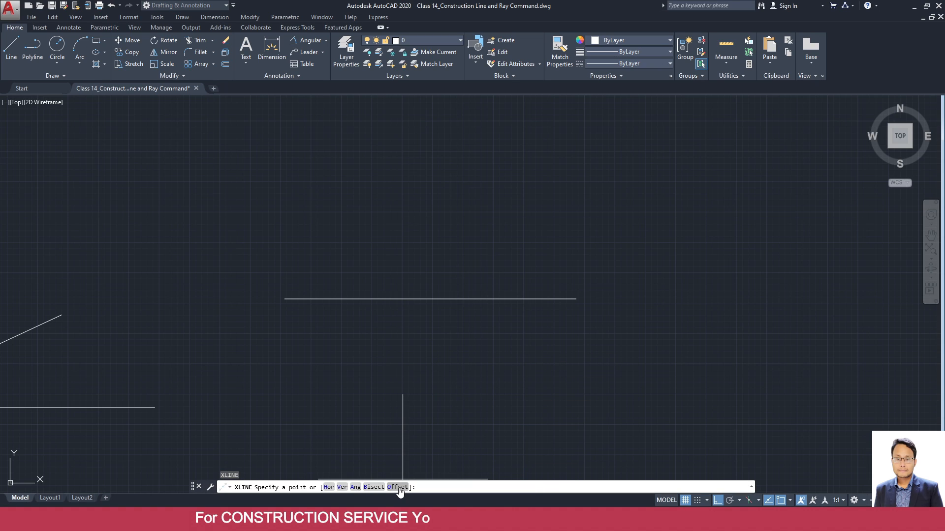
{"action": "key", "text": "Return"}
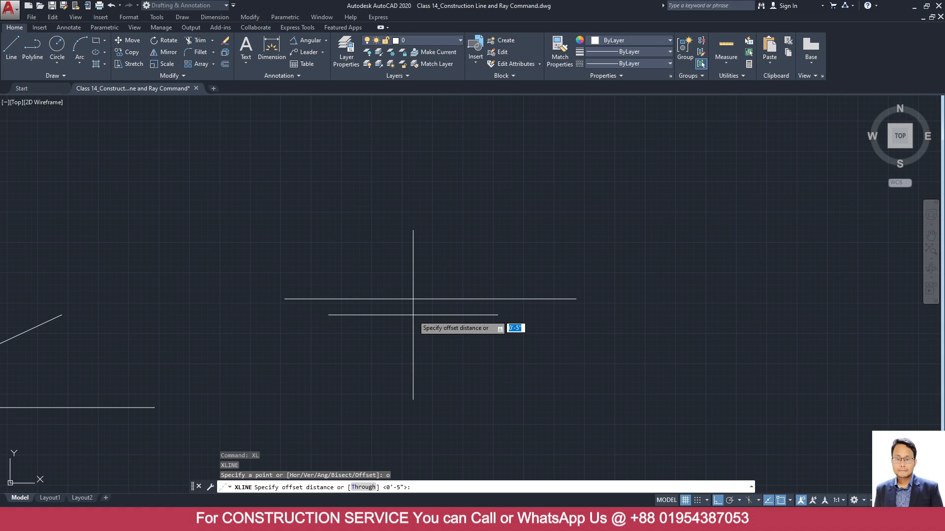
{"action": "key", "text": "Return"}
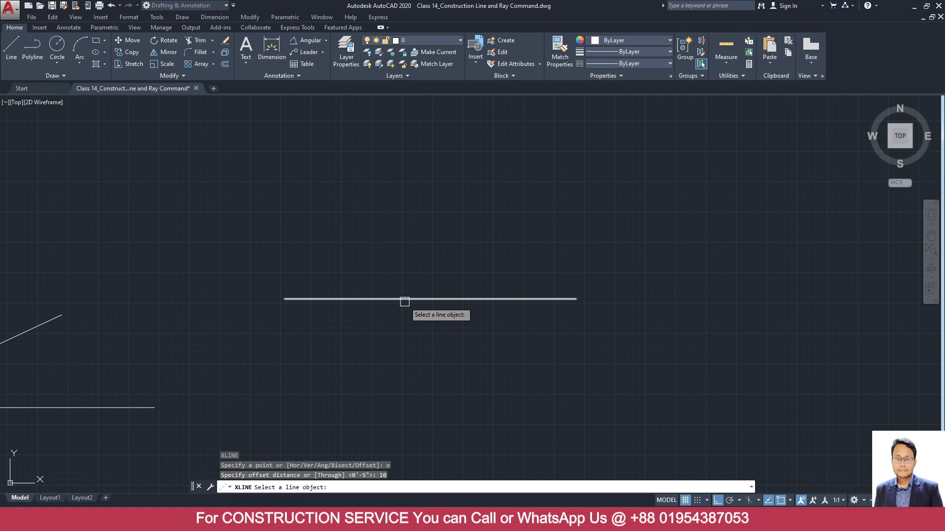
{"action": "left_click", "coordinate": [373, 299]}
{"action": "left_click", "coordinate": [380, 225]}
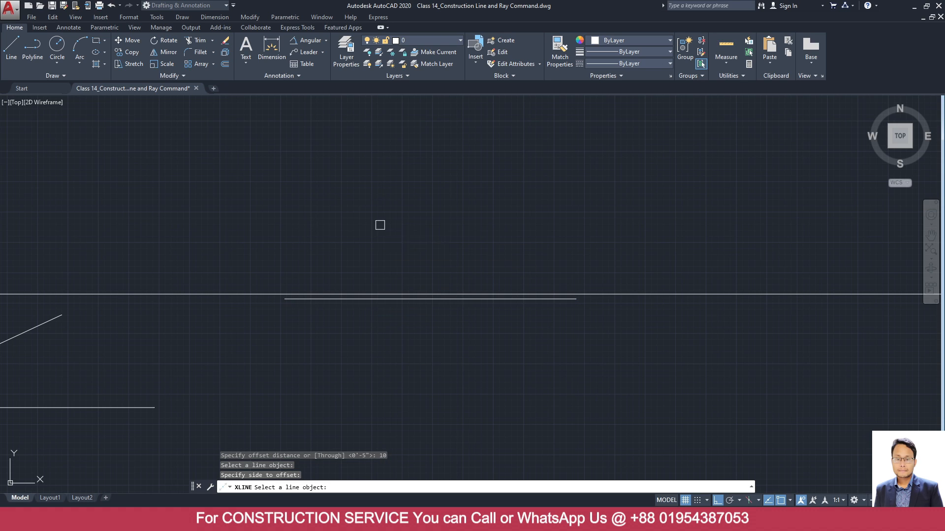
{"action": "left_click", "coordinate": [380, 225]}
{"action": "left_click", "coordinate": [383, 298]}
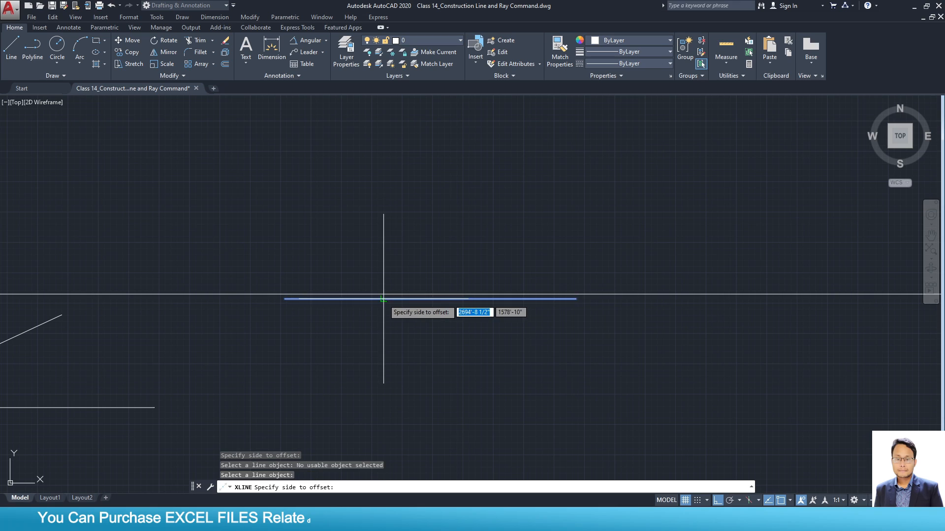
{"action": "left_click", "coordinate": [382, 349]}
{"action": "scroll", "coordinate": [355, 310], "scroll_direction": "up", "scroll_amount": 4}
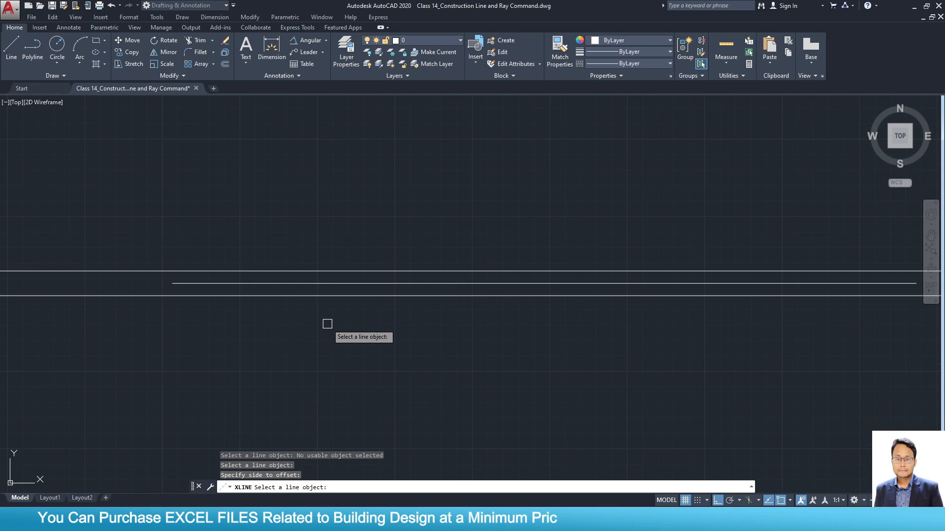
{"action": "key", "text": "Escape"}
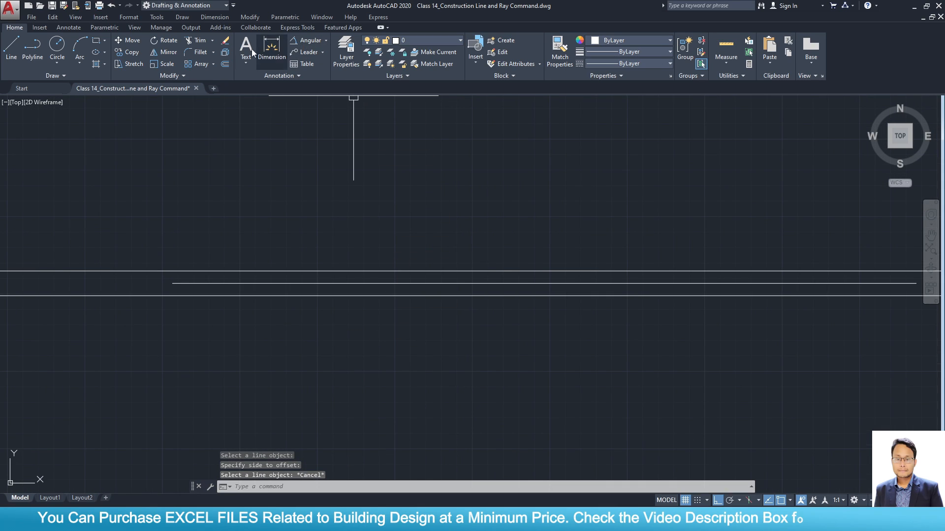
Add a linear dimension between the upper construction line and the horizontal line, placed beyond the line's left end.
{"action": "left_click", "coordinate": [326, 40]}
{"action": "left_click", "coordinate": [320, 57]}
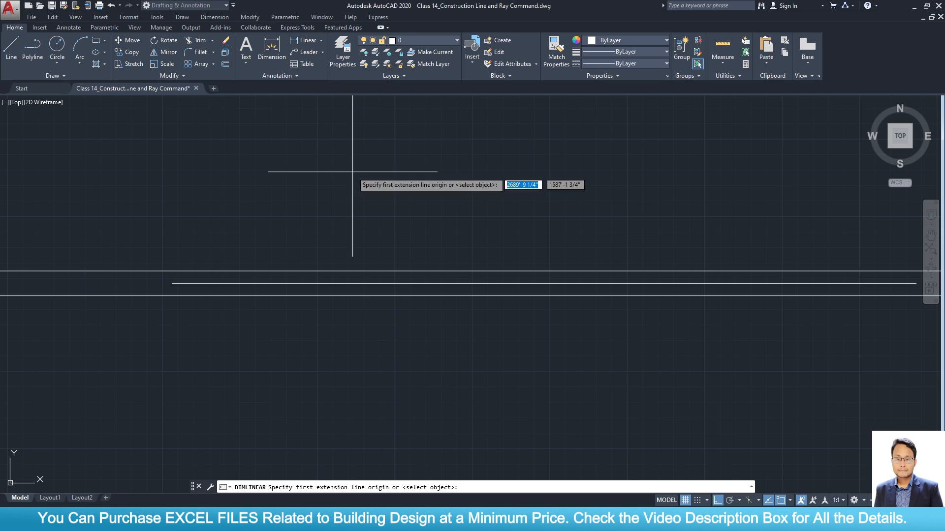
{"action": "left_click", "coordinate": [367, 271]}
{"action": "left_click", "coordinate": [366, 284]}
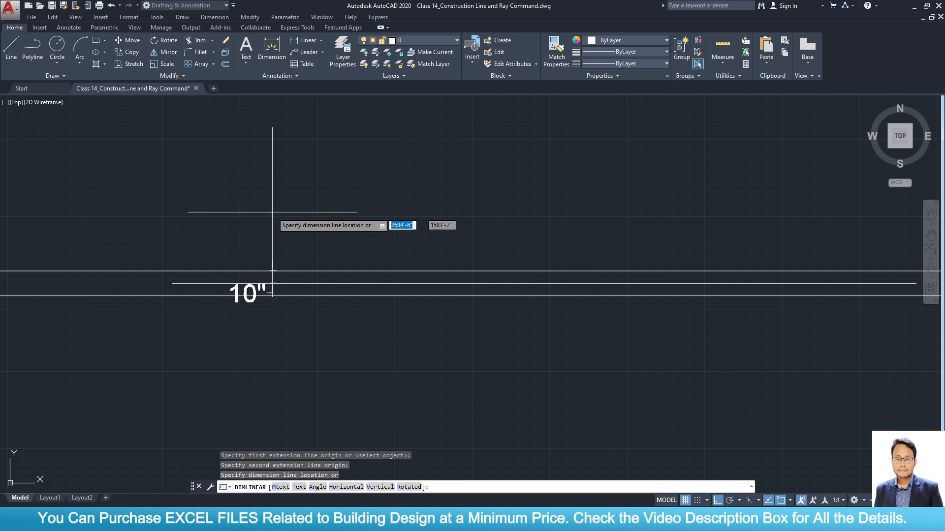
{"action": "left_click", "coordinate": [123, 318]}
Add a second linear dimension between the horizontal line and the upper construction line, placed along the line's length.
{"action": "key", "text": "Return"}
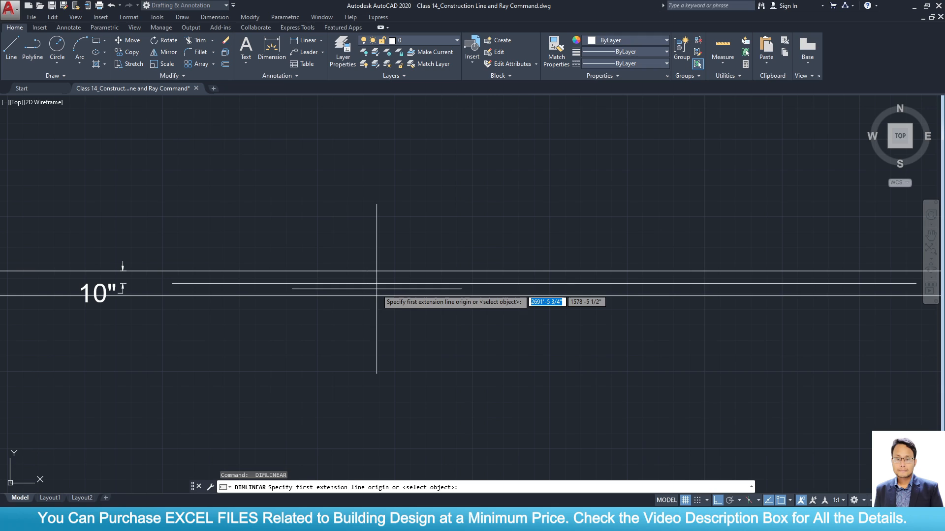
{"action": "left_click", "coordinate": [377, 284]}
{"action": "left_click", "coordinate": [377, 271]}
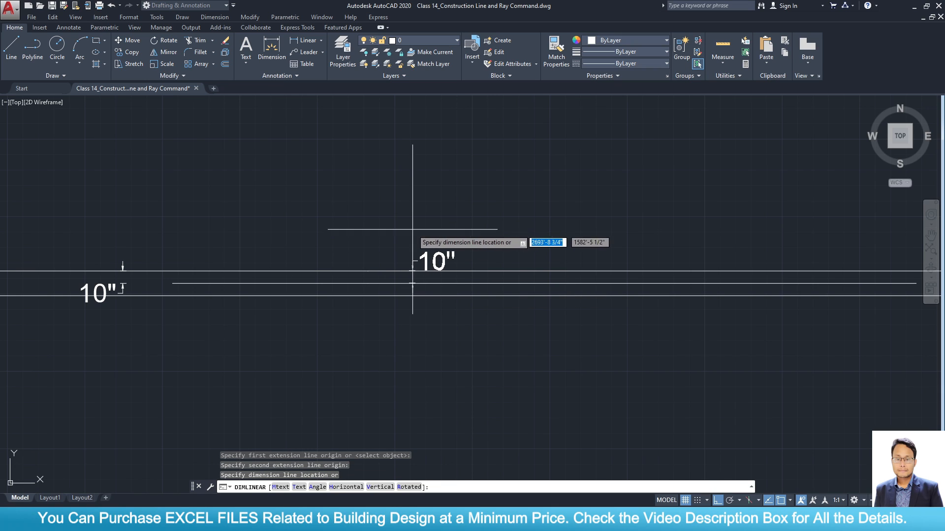
{"action": "left_click", "coordinate": [424, 287]}
{"action": "key", "text": "Escape"}
Erase the horizontal line together with both offset construction lines and the two linear dimensions.
{"action": "scroll", "coordinate": [455, 319], "scroll_direction": "down", "scroll_amount": 6}
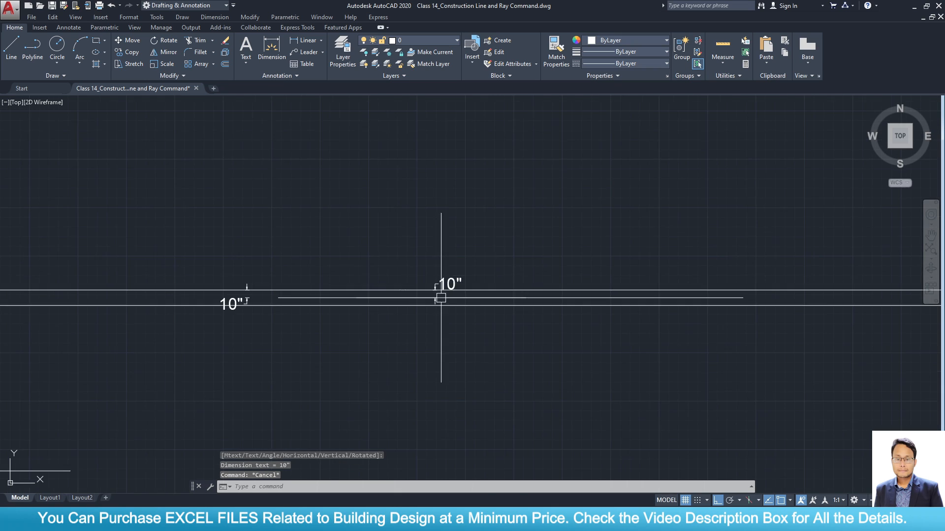
{"action": "scroll", "coordinate": [433, 274], "scroll_direction": "up", "scroll_amount": 4}
{"action": "left_click", "coordinate": [470, 308]}
{"action": "left_click", "coordinate": [175, 193]}
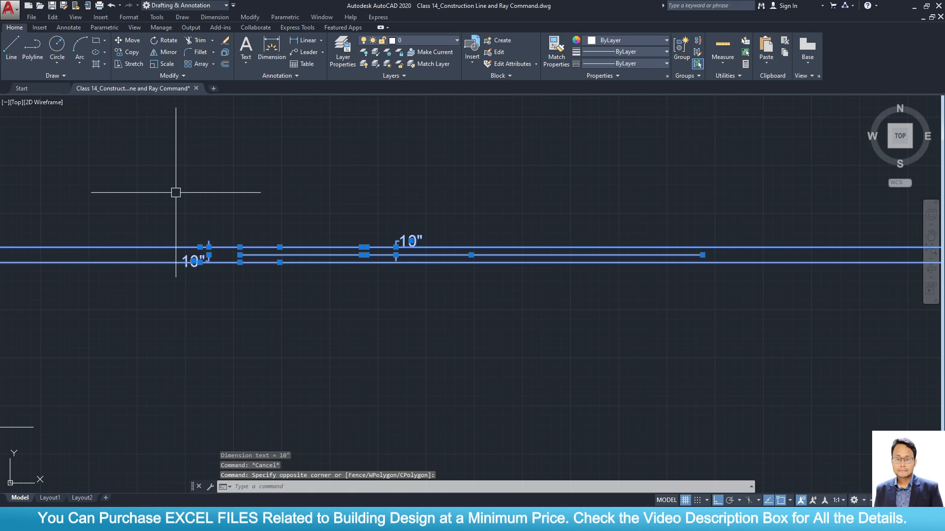
{"action": "key", "text": "Delete"}
Draw a freehand inclined line rising to the right in the cleared area, with Ortho off.
{"action": "left_click", "coordinate": [11, 47]}
{"action": "left_click", "coordinate": [304, 334]}
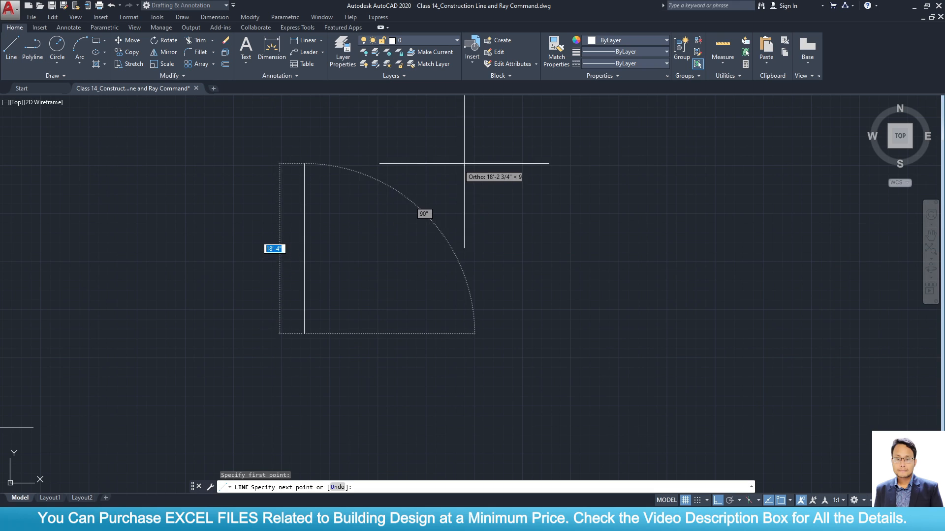
{"action": "key", "text": "F8"}
{"action": "left_click", "coordinate": [508, 184]}
{"action": "key", "text": "Escape"}
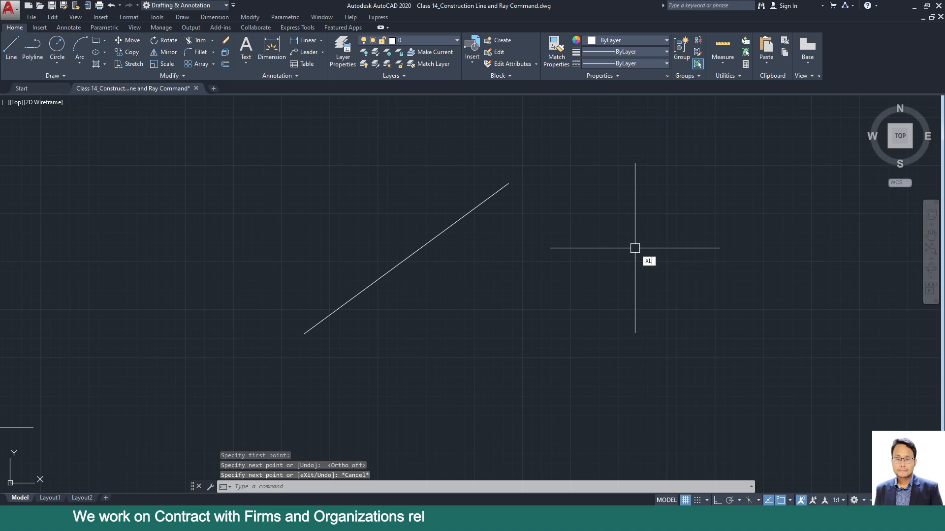
Create three successive construction lines below the inclined line with XLINE Offset, each 10" from the previous one.
{"action": "key", "text": "Return"}
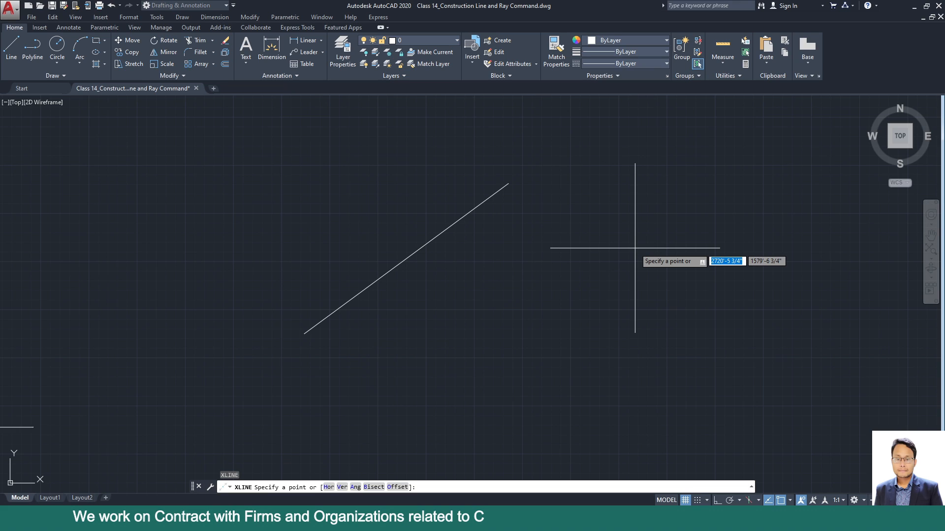
{"action": "left_click", "coordinate": [396, 487]}
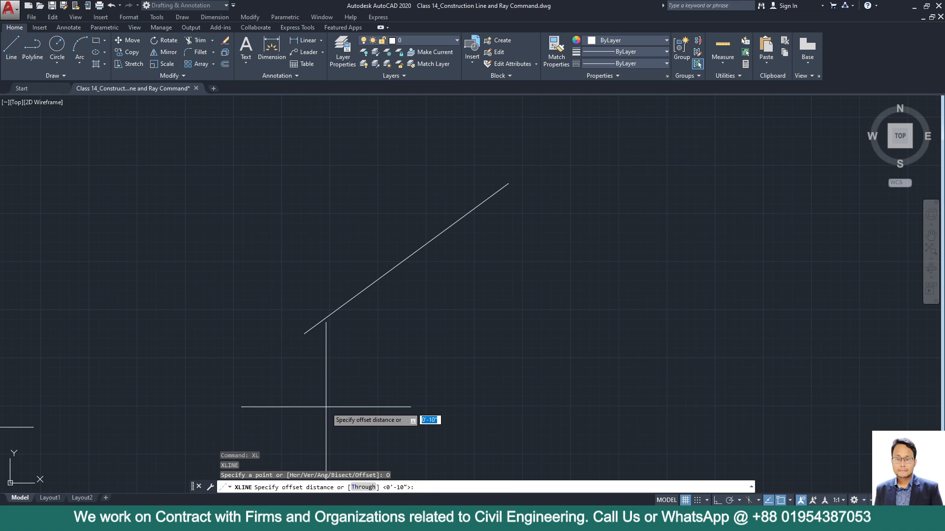
{"action": "key", "text": "Return"}
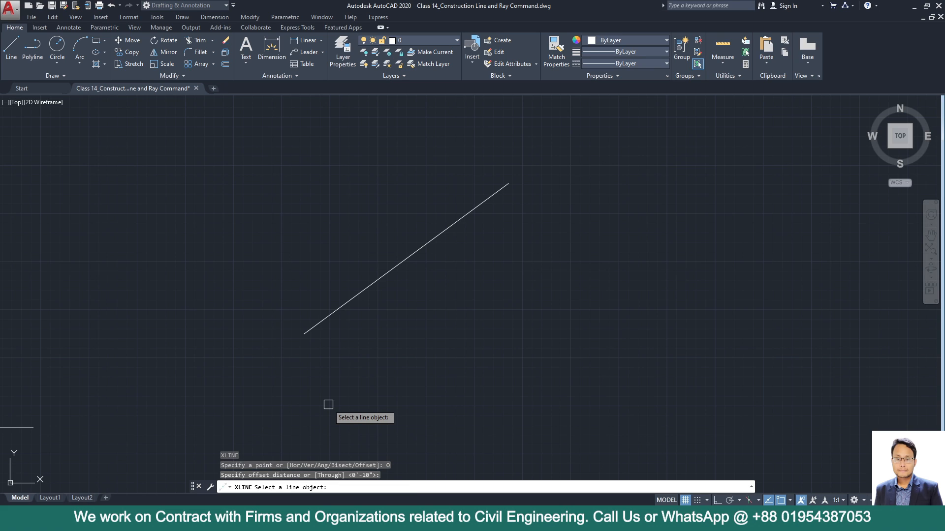
{"action": "left_click", "coordinate": [350, 301]}
{"action": "left_click", "coordinate": [420, 348]}
{"action": "left_click", "coordinate": [359, 304]}
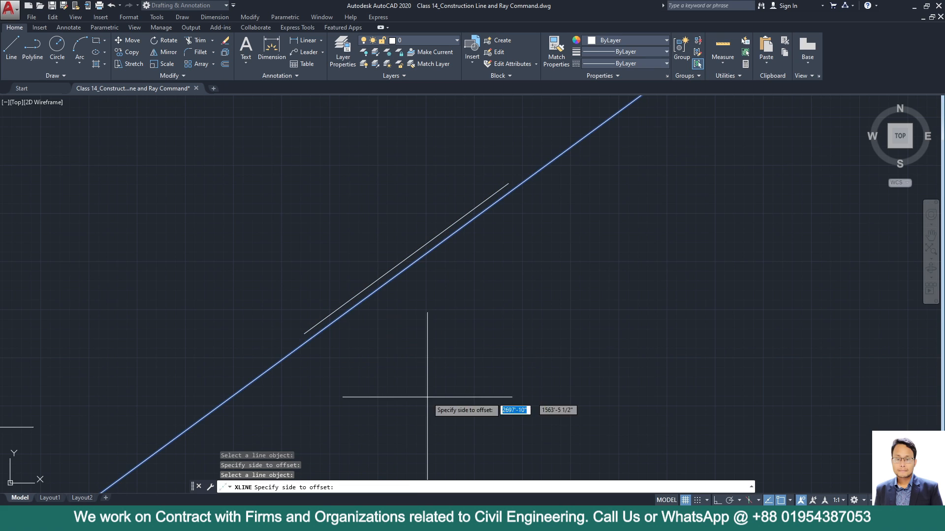
{"action": "left_click", "coordinate": [427, 397]}
{"action": "left_click", "coordinate": [369, 308]}
{"action": "left_click", "coordinate": [404, 347]}
Offset two successive construction lines above the inclined line at the same 10" spacing.
{"action": "left_click", "coordinate": [358, 290]}
{"action": "left_click", "coordinate": [342, 256]}
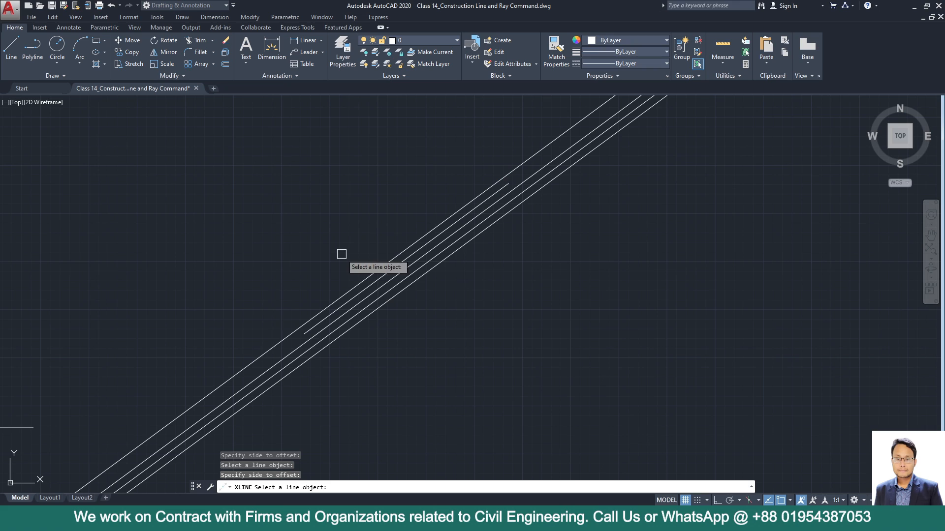
{"action": "left_click", "coordinate": [359, 276]}
{"action": "left_click", "coordinate": [316, 204]}
{"action": "key", "text": "Escape"}
Add an aligned dimension between the original inclined line and the nearest construction line above it.
{"action": "scroll", "coordinate": [380, 326], "scroll_direction": "up", "scroll_amount": 2}
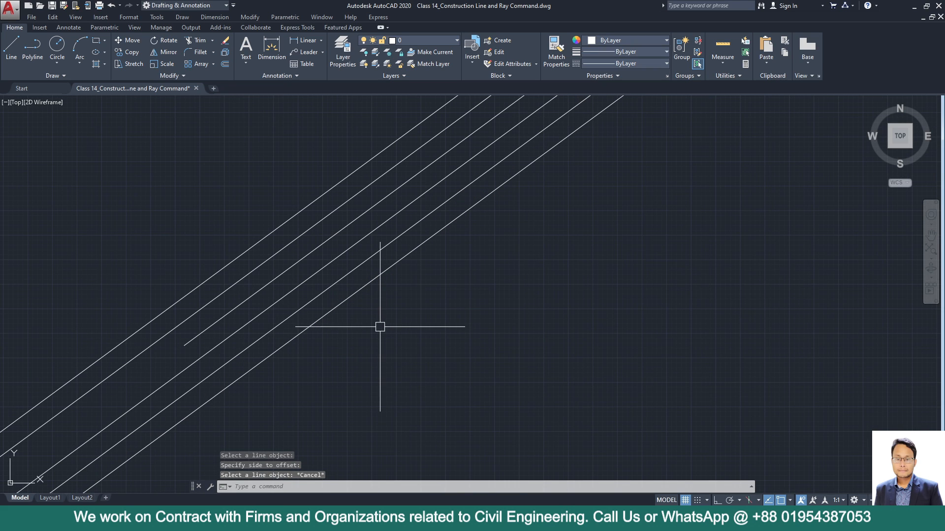
{"action": "scroll", "coordinate": [327, 342], "scroll_direction": "up", "scroll_amount": 2}
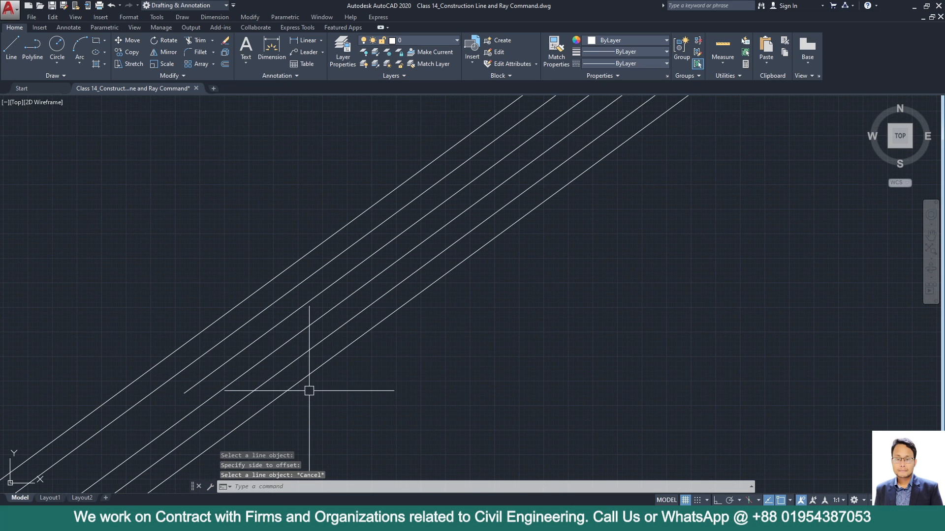
{"action": "left_click", "coordinate": [323, 40]}
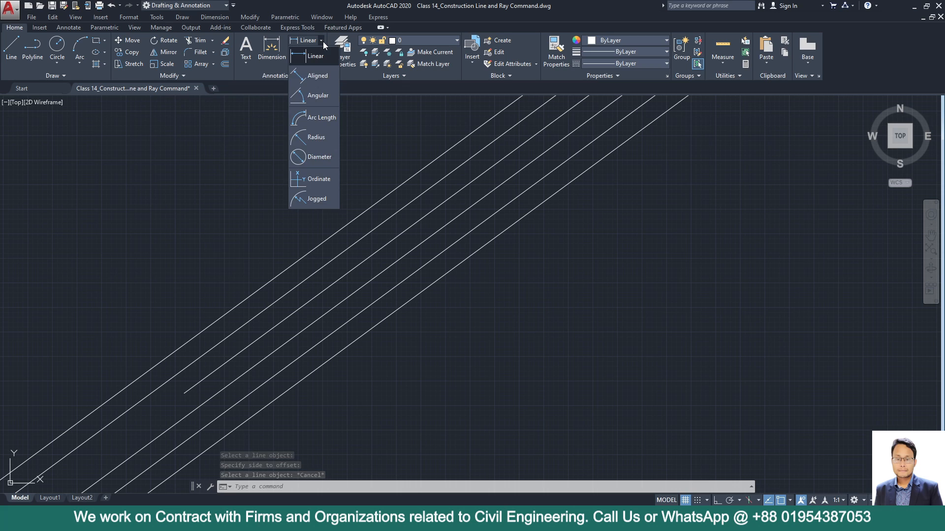
{"action": "left_click", "coordinate": [306, 75]}
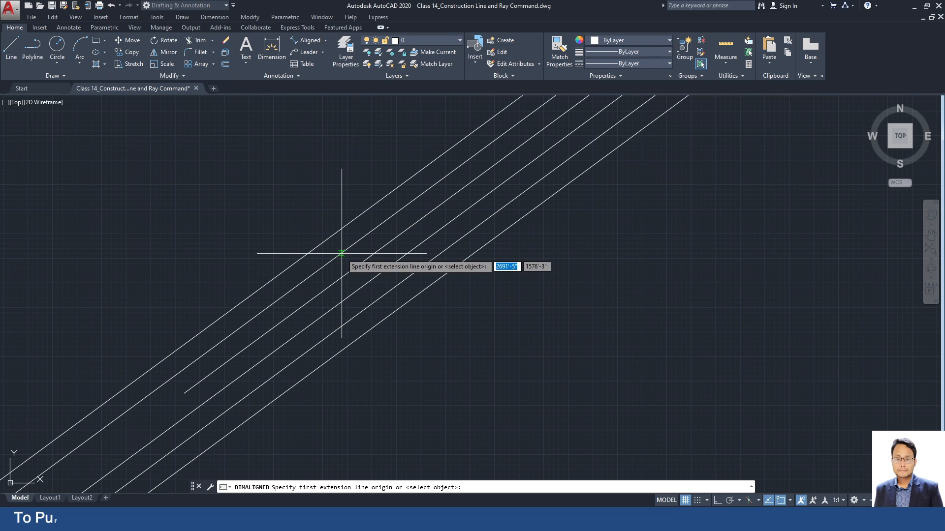
{"action": "left_click", "coordinate": [346, 262]}
{"action": "left_click", "coordinate": [353, 269]}
{"action": "left_click", "coordinate": [353, 269]}
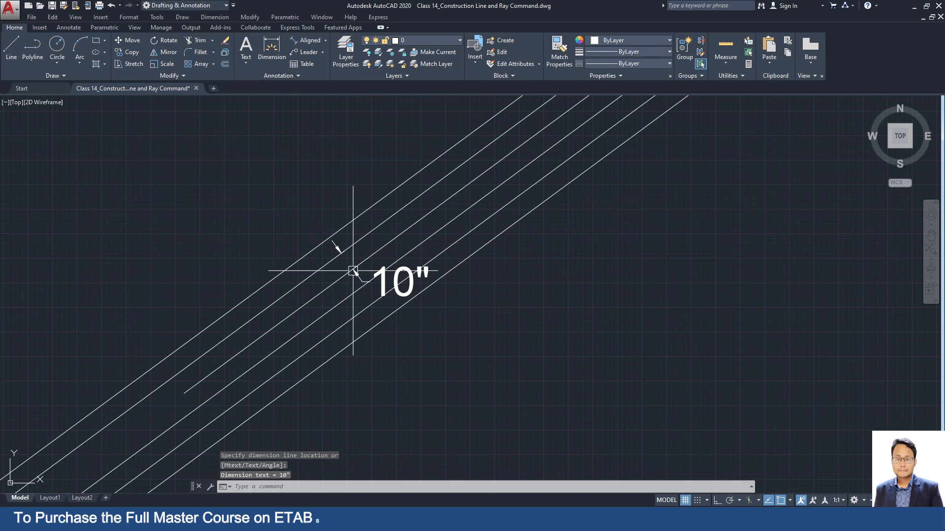
Add a second aligned dimension between the first and second construction lines below the inclined line.
{"action": "key", "text": "Return"}
{"action": "left_click", "coordinate": [346, 302]}
{"action": "left_click", "coordinate": [353, 313]}
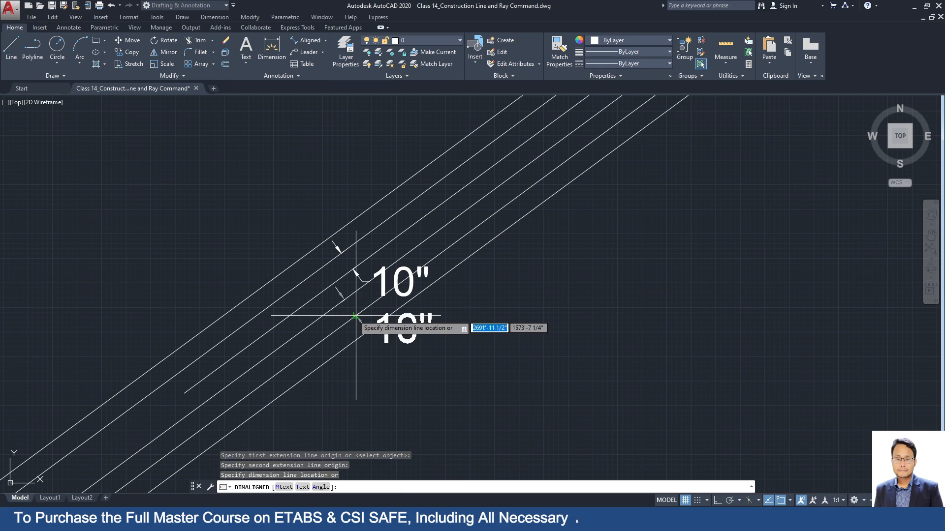
{"action": "left_click", "coordinate": [408, 354]}
{"action": "scroll", "coordinate": [305, 253], "scroll_direction": "down", "scroll_amount": 4}
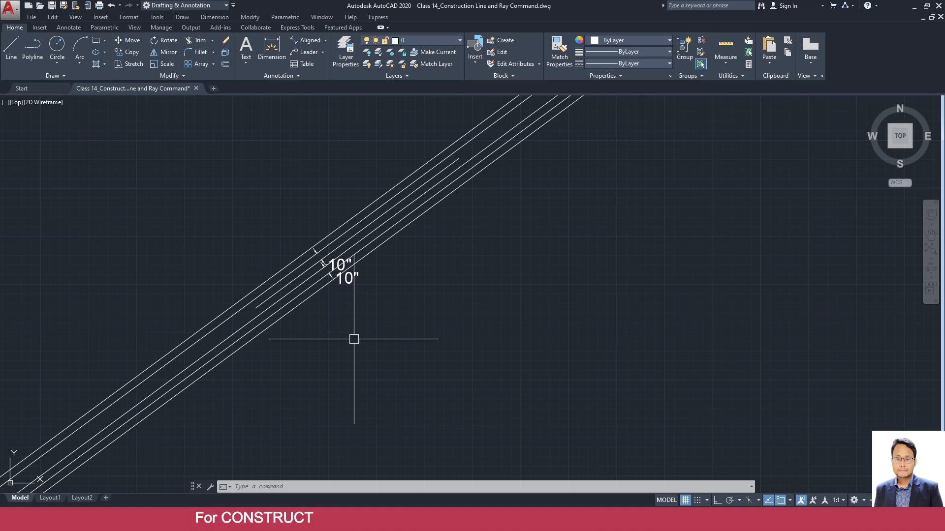
Erase the inclined line together with its five offset construction lines and both aligned dimensions.
{"action": "left_click", "coordinate": [376, 307]}
{"action": "left_click", "coordinate": [272, 237]}
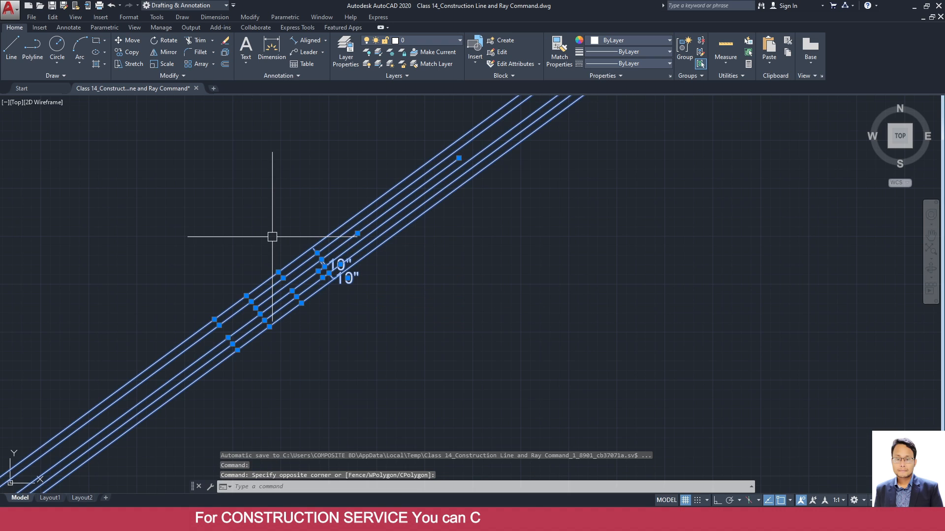
{"action": "key", "text": "Escape"}
{"action": "left_click", "coordinate": [422, 365]}
{"action": "left_click", "coordinate": [260, 211]}
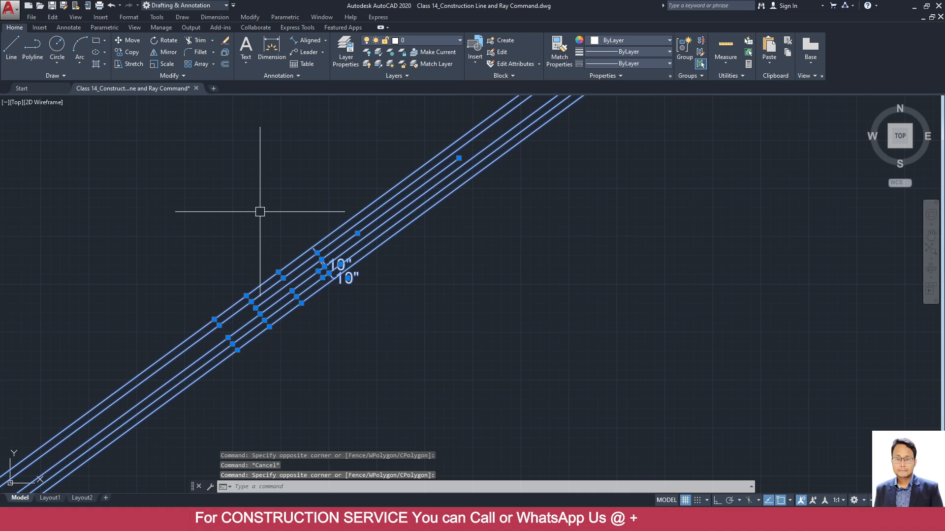
{"action": "key", "text": "Delete"}
Draw a two-point construction line sloping down to the right in the empty area between the square and the angle figure.
{"action": "scroll", "coordinate": [389, 249], "scroll_direction": "down", "scroll_amount": 3}
{"action": "scroll", "coordinate": [287, 253], "scroll_direction": "up", "scroll_amount": 3}
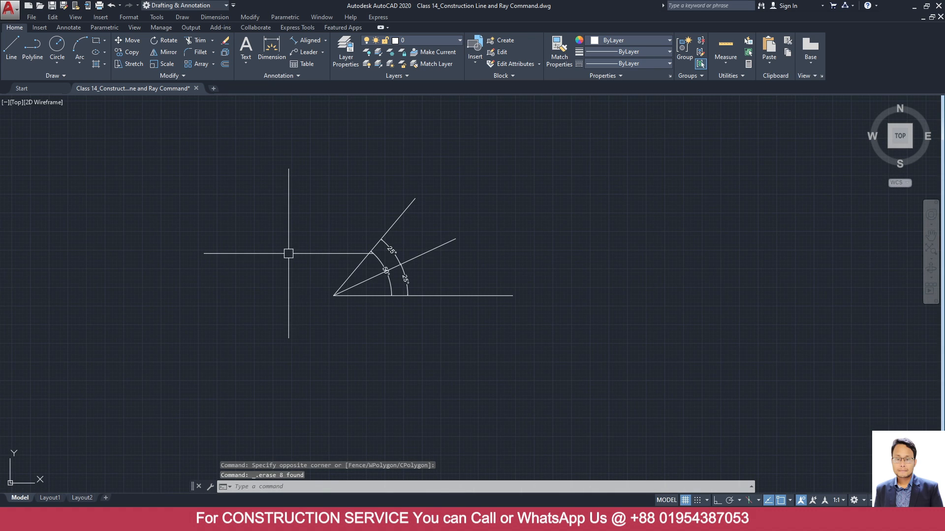
{"action": "middle_click_drag", "start_coordinate": [287, 253], "coordinate": [793, 284]}
{"action": "scroll", "coordinate": [625, 283], "scroll_direction": "down", "scroll_amount": 3}
{"action": "mouse_move", "coordinate": [235, 196]}
{"action": "middle_mouse_down"}
{"action": "mouse_move", "coordinate": [297, 279]}
{"action": "mouse_move", "coordinate": [285, 287]}
{"action": "middle_mouse_up"}
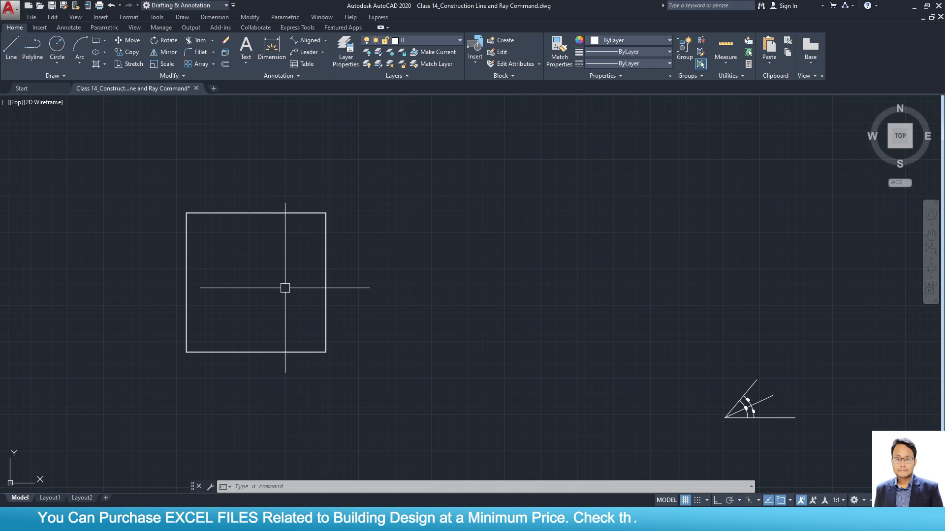
{"action": "key", "text": "Escape"}
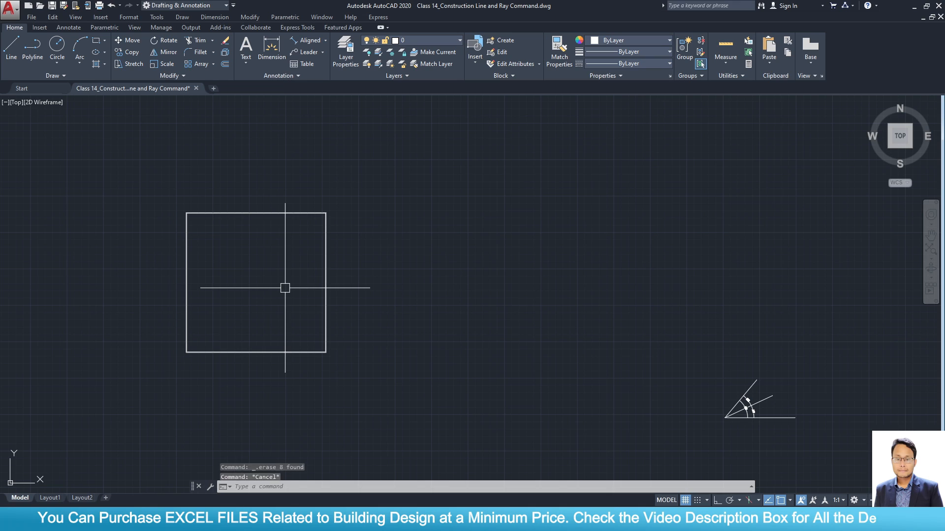
{"action": "middle_click_drag", "start_coordinate": [285, 288], "coordinate": [174, 271]}
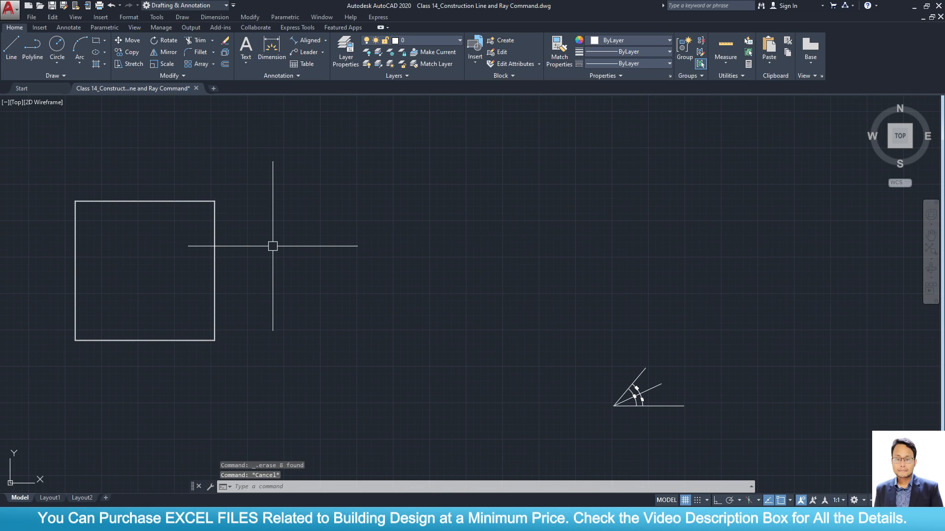
{"action": "type", "text": "XL"}
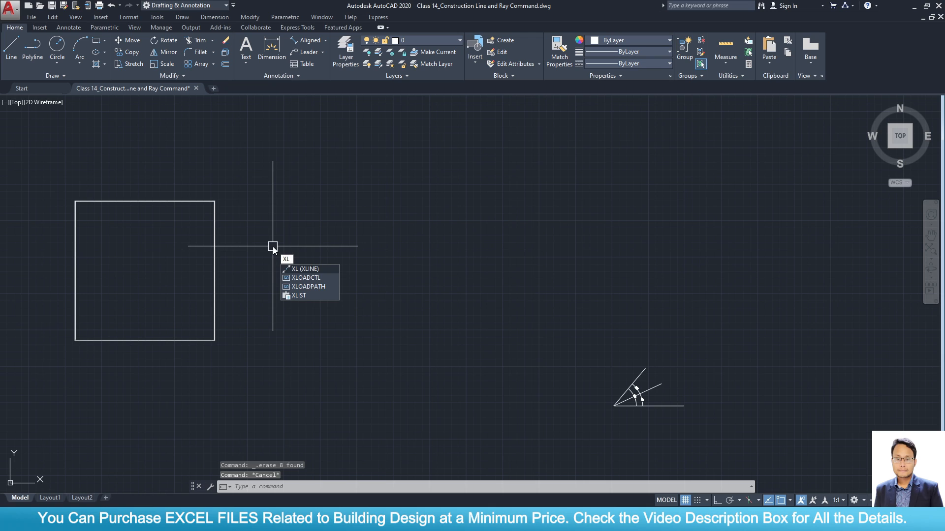
{"action": "key", "text": "Return"}
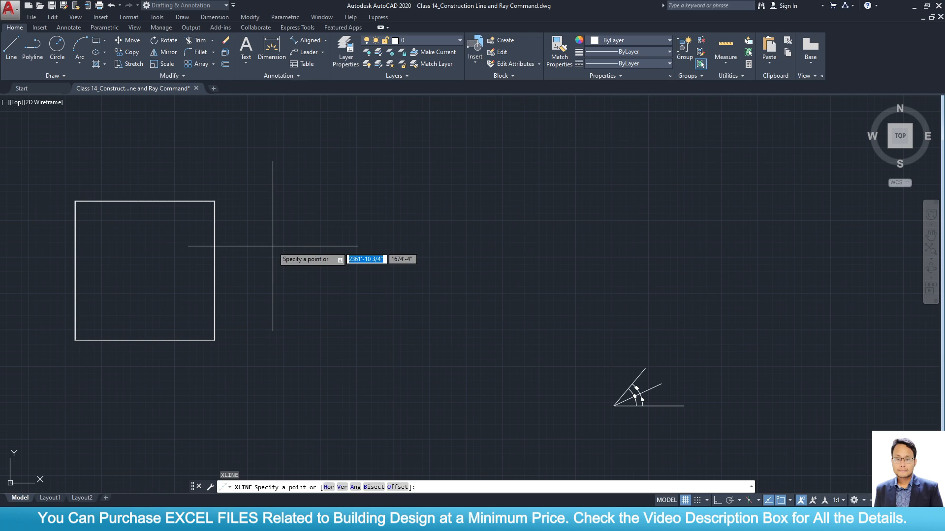
{"action": "left_click", "coordinate": [313, 206]}
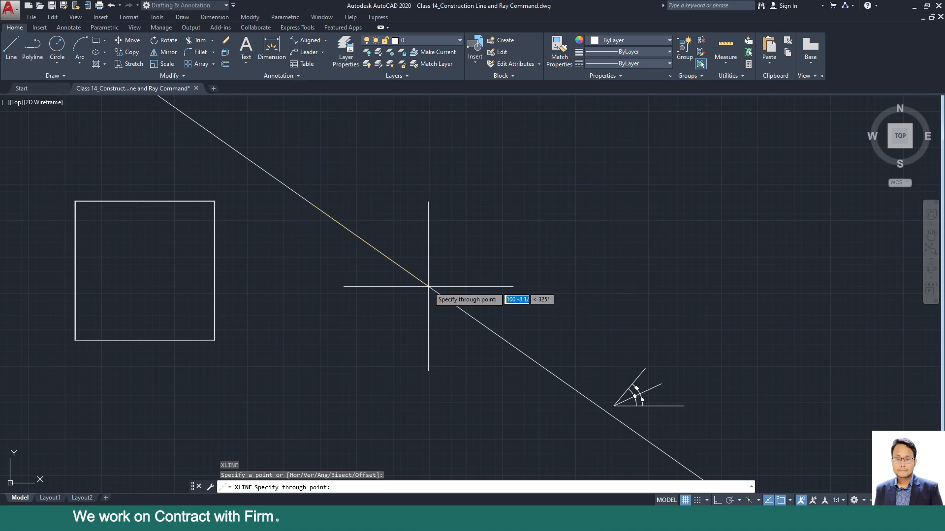
{"action": "left_click", "coordinate": [422, 268]}
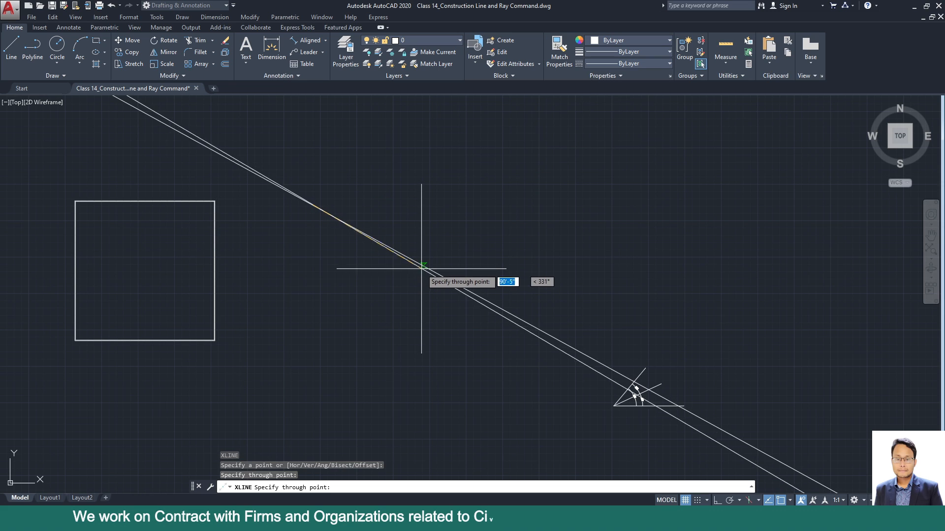
{"action": "key", "text": "Escape"}
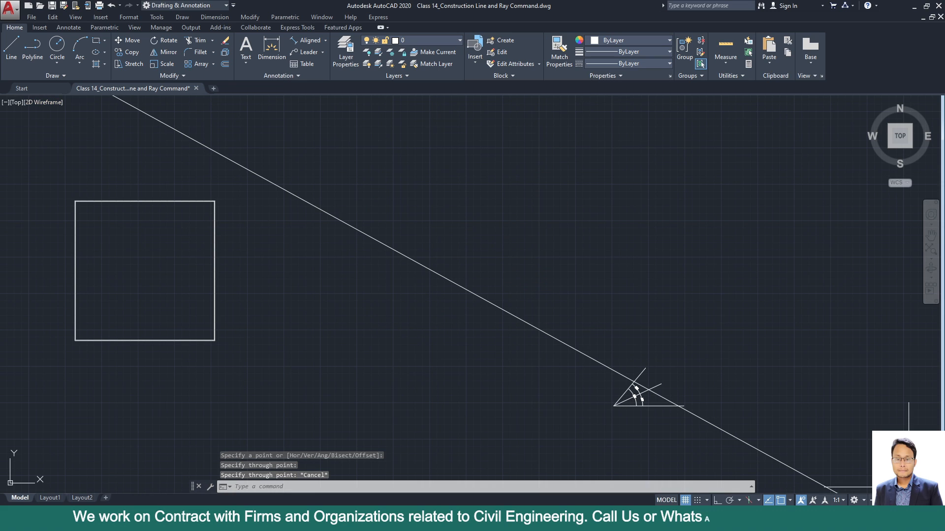
Inspect how far the sloping construction line extends in both directions and erase it.
{"action": "scroll", "coordinate": [452, 340], "scroll_direction": "up", "scroll_amount": 3}
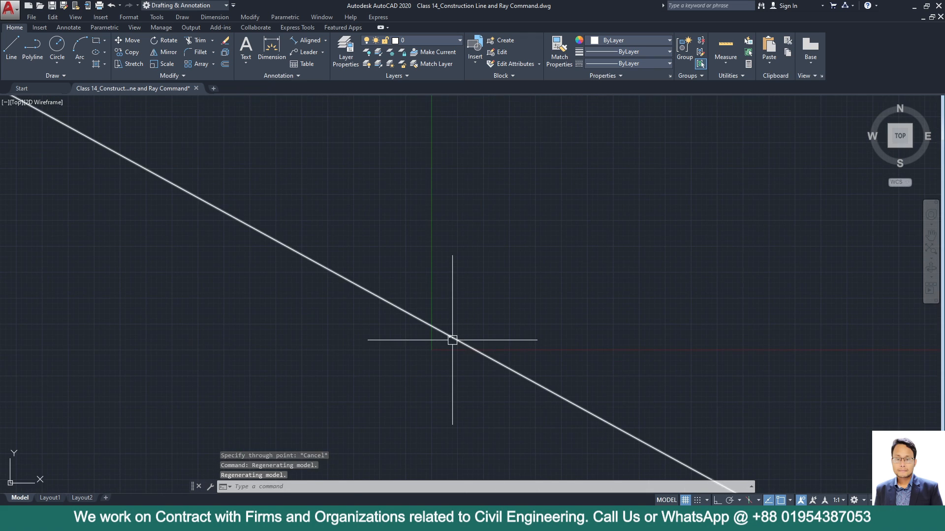
{"action": "scroll", "coordinate": [466, 367], "scroll_direction": "down", "scroll_amount": 9}
{"action": "scroll", "coordinate": [476, 378], "scroll_direction": "up", "scroll_amount": 8}
{"action": "scroll", "coordinate": [327, 243], "scroll_direction": "up", "scroll_amount": 6}
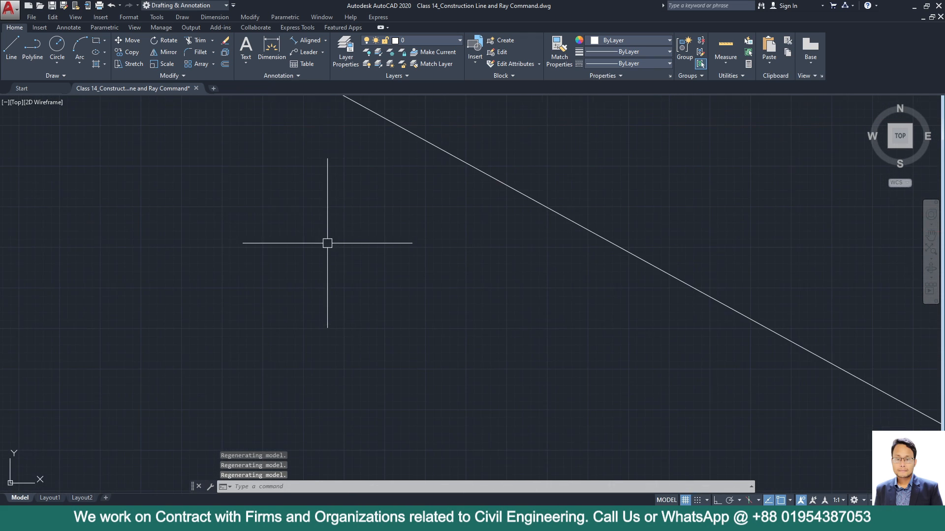
{"action": "middle_click_drag", "start_coordinate": [322, 150], "coordinate": [331, 299]}
{"action": "scroll", "coordinate": [223, 178], "scroll_direction": "down", "scroll_amount": 7}
{"action": "scroll", "coordinate": [189, 161], "scroll_direction": "up", "scroll_amount": 4}
{"action": "middle_click_drag", "start_coordinate": [190, 161], "coordinate": [245, 148]}
{"action": "mouse_move", "coordinate": [307, 164]}
{"action": "middle_mouse_down"}
{"action": "mouse_move", "coordinate": [252, 300]}
{"action": "mouse_move", "coordinate": [316, 320]}
{"action": "middle_mouse_up"}
{"action": "left_click", "coordinate": [296, 364]}
{"action": "key", "text": "Delete"}
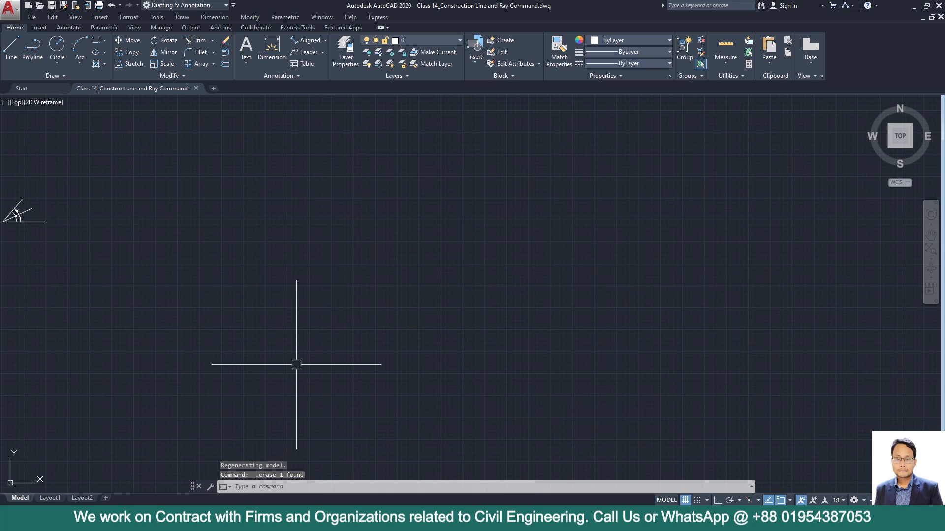
Draw a ray with RAY, starting in the empty area east of the angle figure and running up to the left.
{"action": "left_click", "coordinate": [64, 76]}
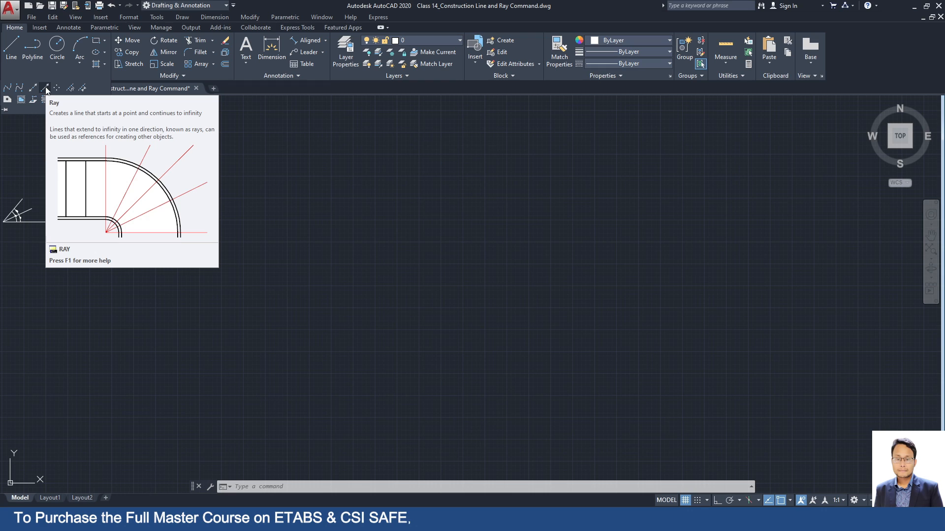
{"action": "key", "text": "Escape"}
{"action": "type", "text": "RA"}
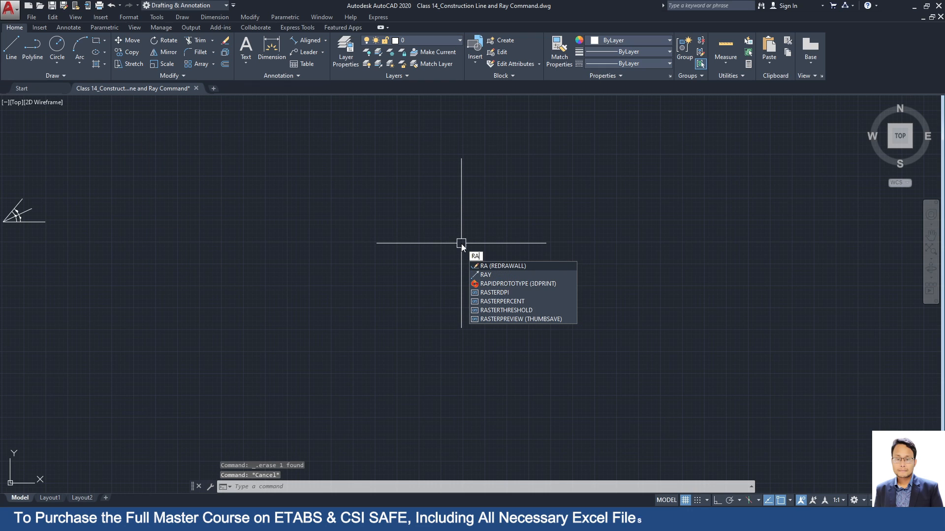
{"action": "type", "text": "Y"}
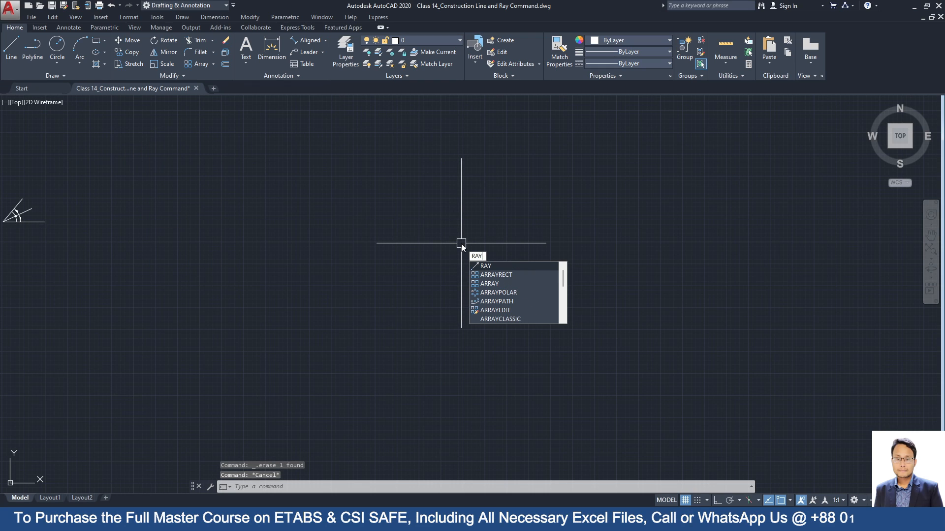
{"action": "left_click", "coordinate": [498, 265]}
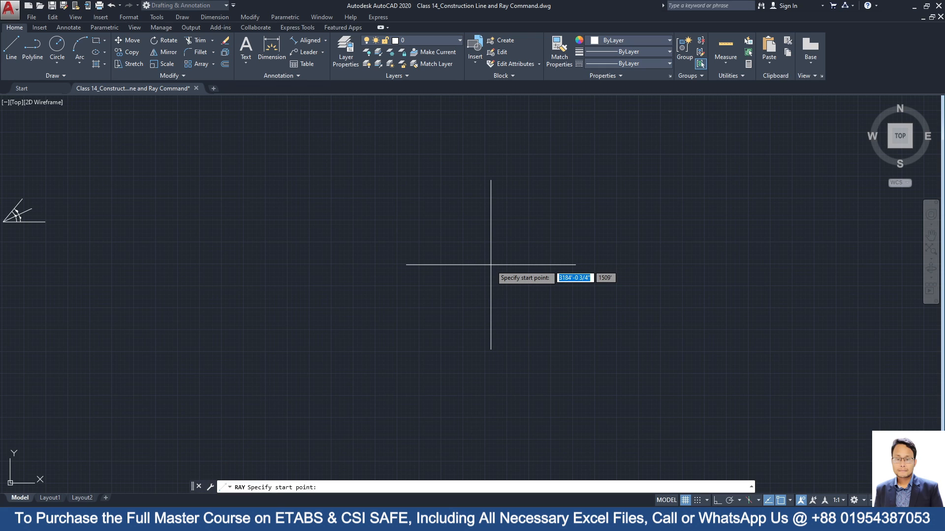
{"action": "left_click", "coordinate": [423, 275]}
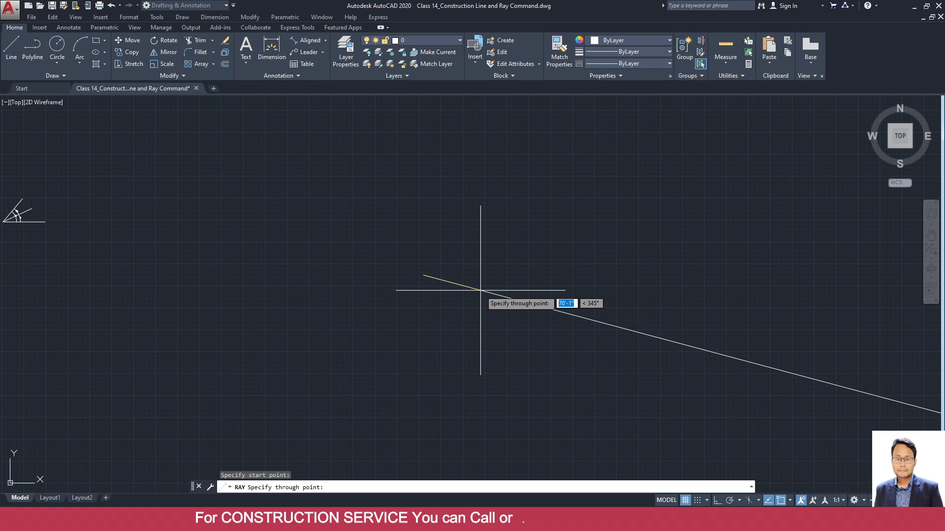
{"action": "left_click", "coordinate": [332, 218]}
{"action": "key", "text": "Escape"}
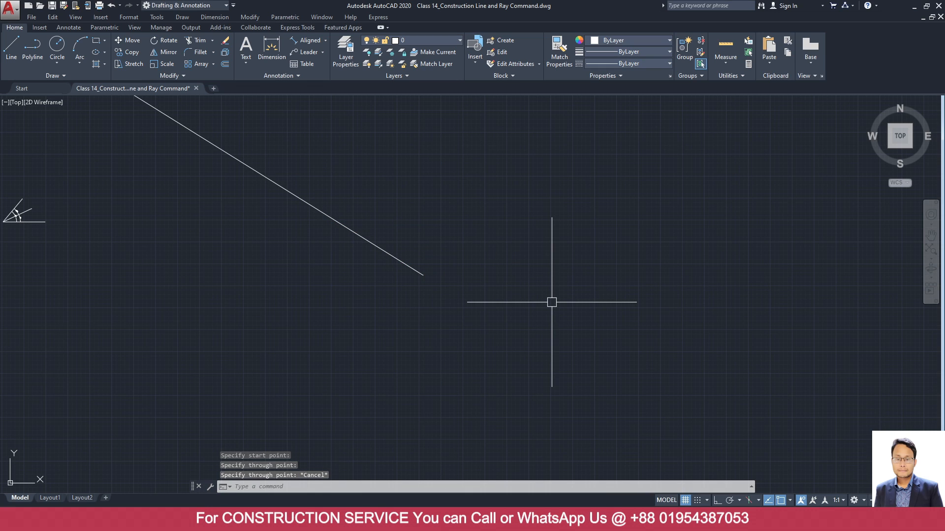
Draw a two-point construction line beside the ray, sloping in a similar direction down to the right.
{"action": "type", "text": "xl"}
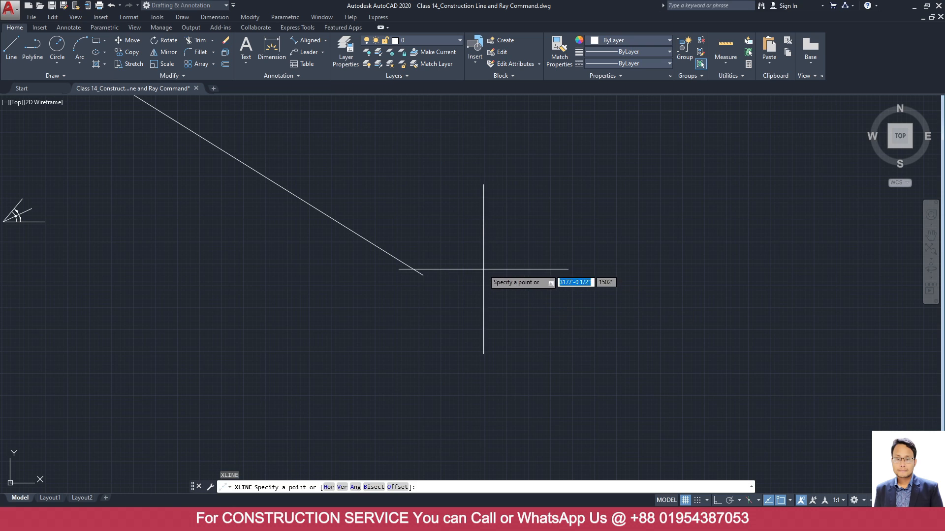
{"action": "left_click", "coordinate": [485, 276]}
{"action": "left_click", "coordinate": [381, 204]}
{"action": "key", "text": "Escape"}
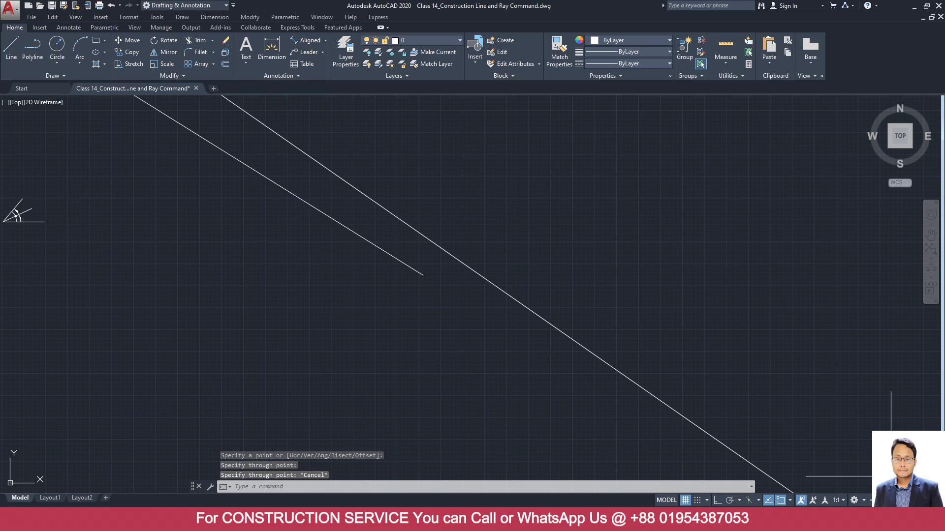
Compare the grips of the ray and the neighbouring construction line, and erase both objects.
{"action": "left_click", "coordinate": [386, 253]}
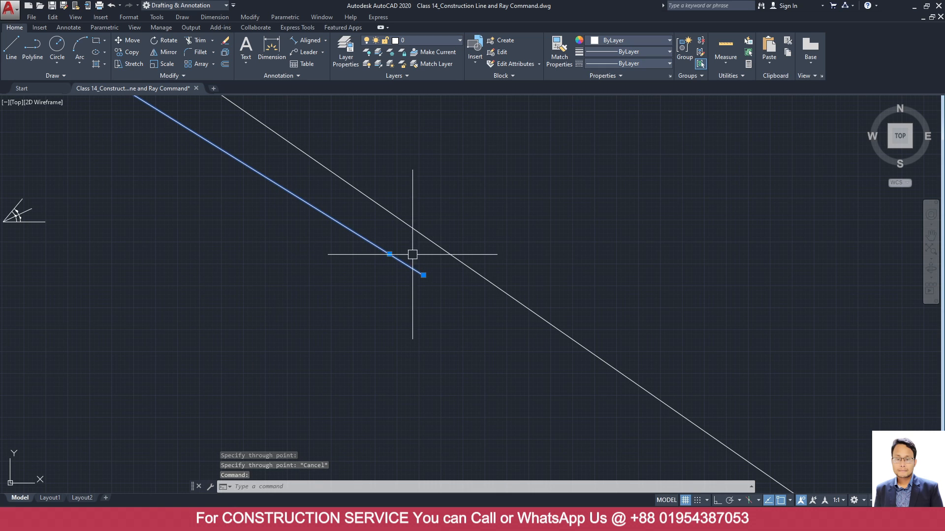
{"action": "key", "text": "Escape"}
{"action": "left_click", "coordinate": [436, 240]}
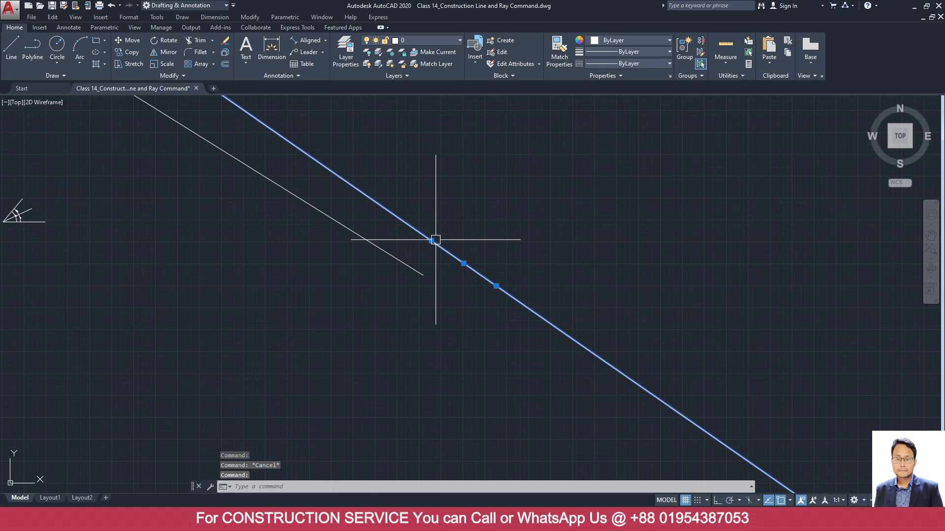
{"action": "key", "text": "Delete"}
{"action": "left_click", "coordinate": [328, 220]}
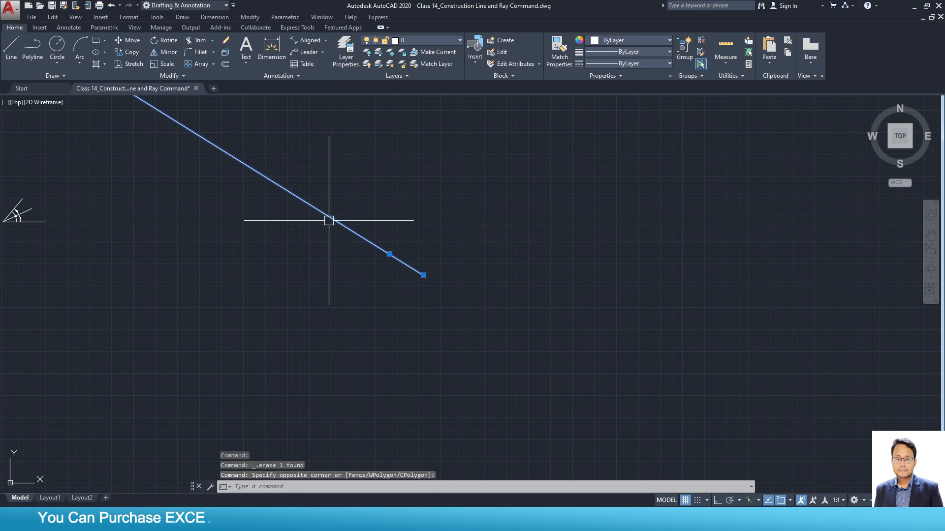
{"action": "key", "text": "Delete"}
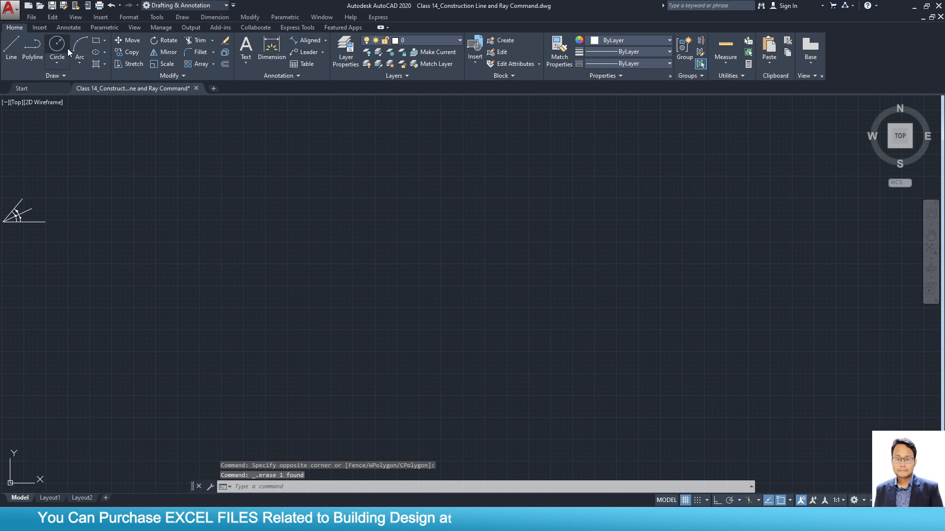
Draw a large freehand circle by center and radius in the cleared area east of the angle figure.
{"action": "left_click", "coordinate": [67, 48]}
{"action": "left_click", "coordinate": [388, 256]}
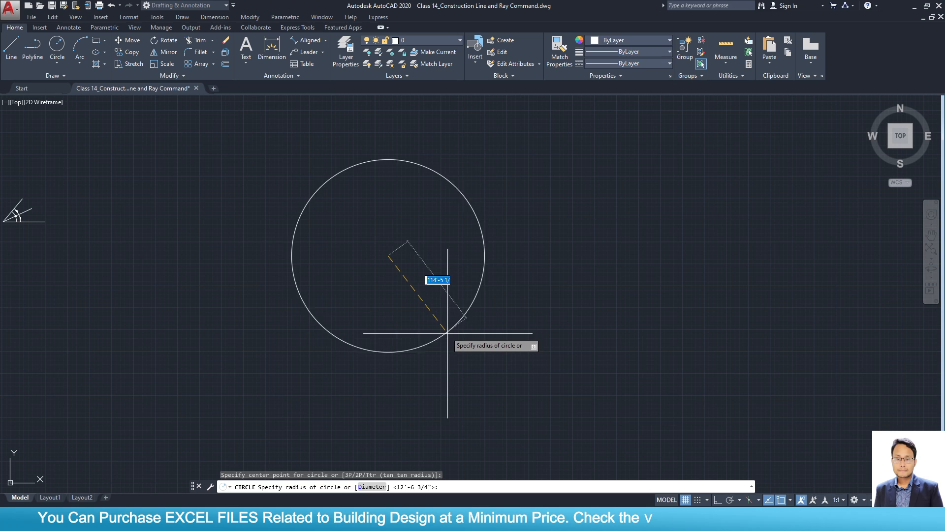
{"action": "left_click", "coordinate": [471, 357]}
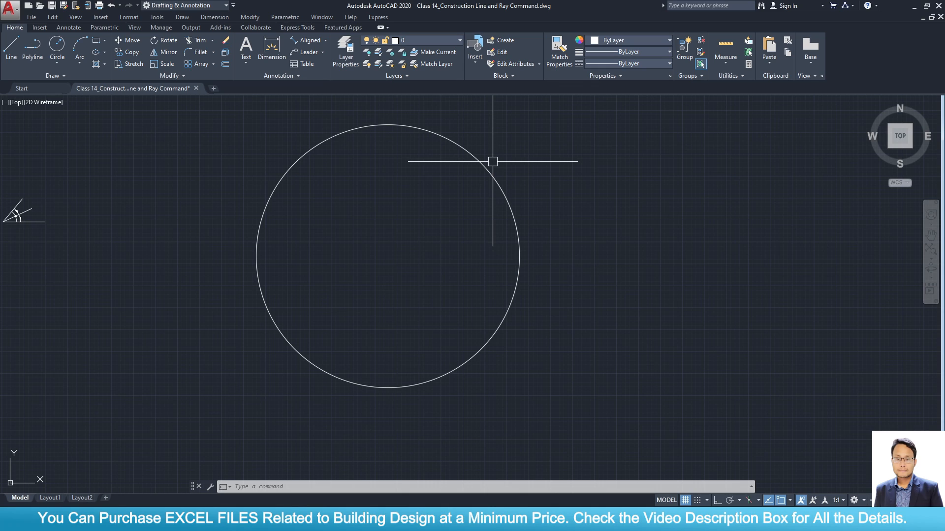
Draw ten rays with RAY from the circle's center, fanned out in all directions through points outside the circle.
{"action": "type", "text": "RA"}
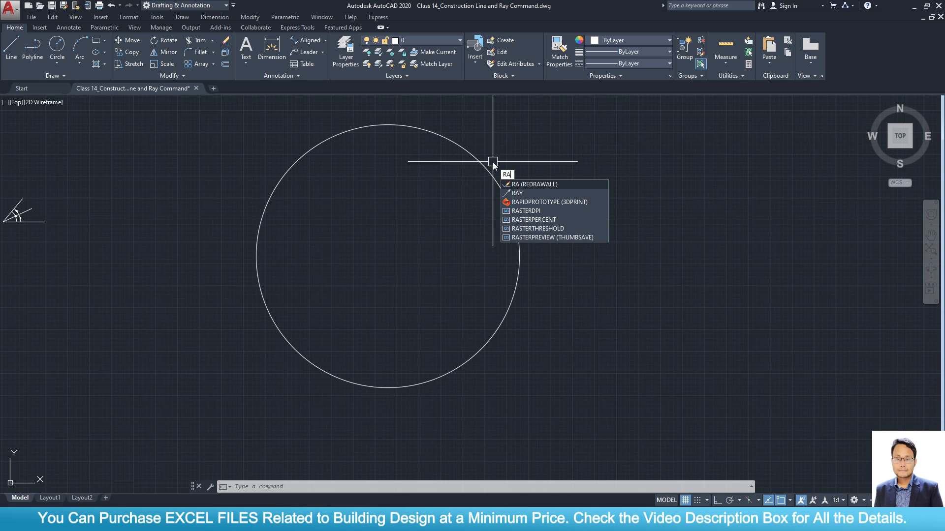
{"action": "key", "text": "Down"}
{"action": "key", "text": "Return"}
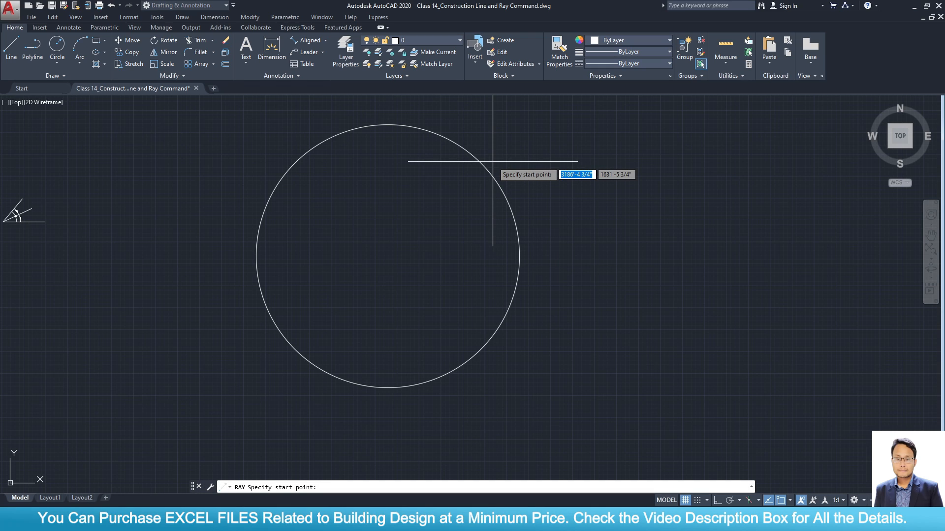
{"action": "left_click", "coordinate": [388, 256]}
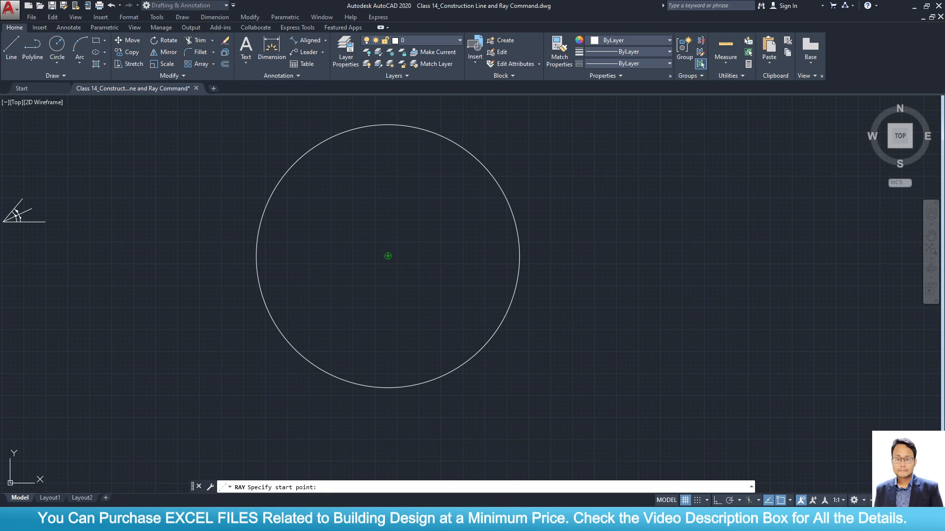
{"action": "left_click", "coordinate": [459, 144]}
{"action": "left_click", "coordinate": [516, 209]}
{"action": "left_click", "coordinate": [562, 282]}
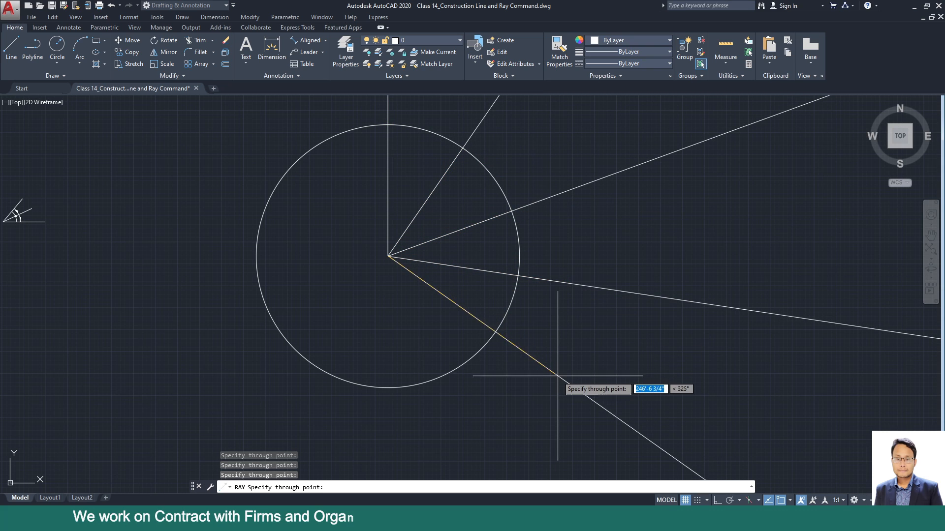
{"action": "left_click", "coordinate": [559, 379]}
{"action": "left_click", "coordinate": [468, 432]}
{"action": "left_click", "coordinate": [359, 421]}
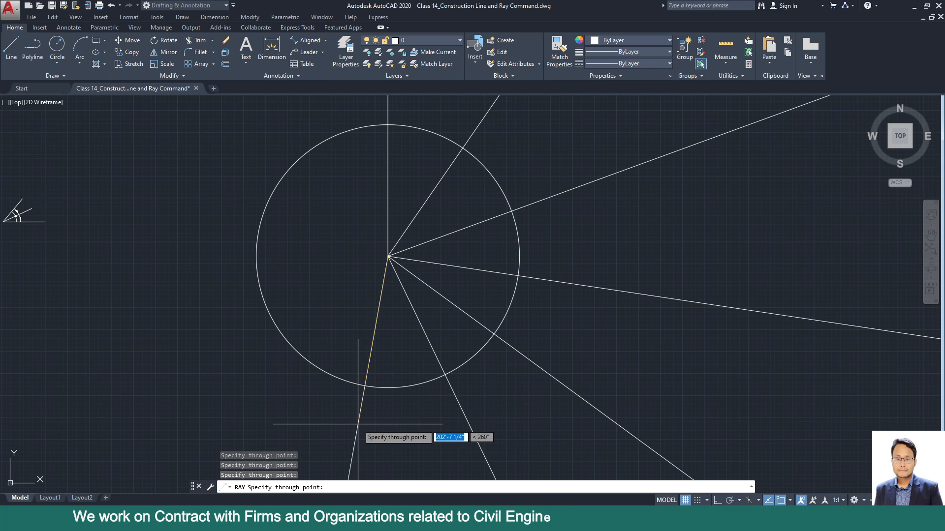
{"action": "left_click", "coordinate": [262, 382]}
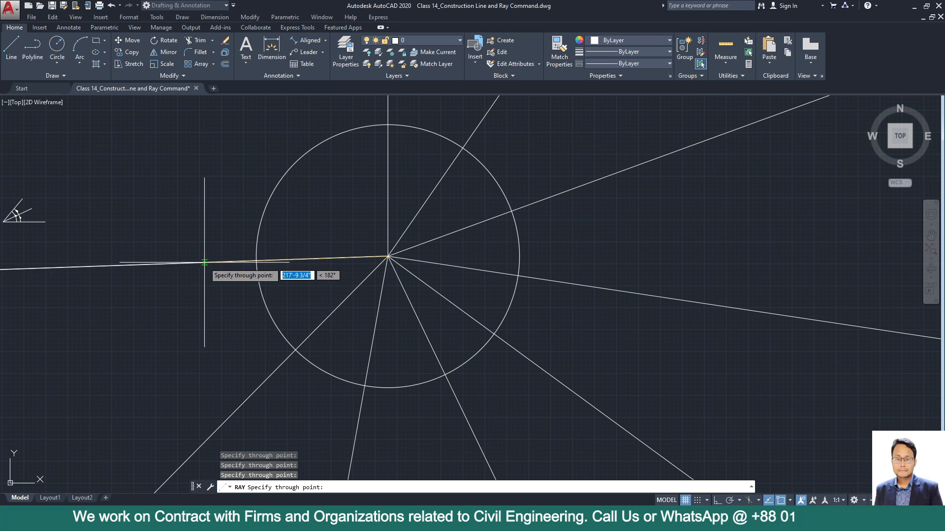
{"action": "left_click", "coordinate": [205, 262]}
{"action": "left_click", "coordinate": [230, 141]}
{"action": "key", "text": "Escape"}
Trim off the parts of all ten rays that extend outside the circle.
{"action": "scroll", "coordinate": [321, 292], "scroll_direction": "down", "scroll_amount": 2}
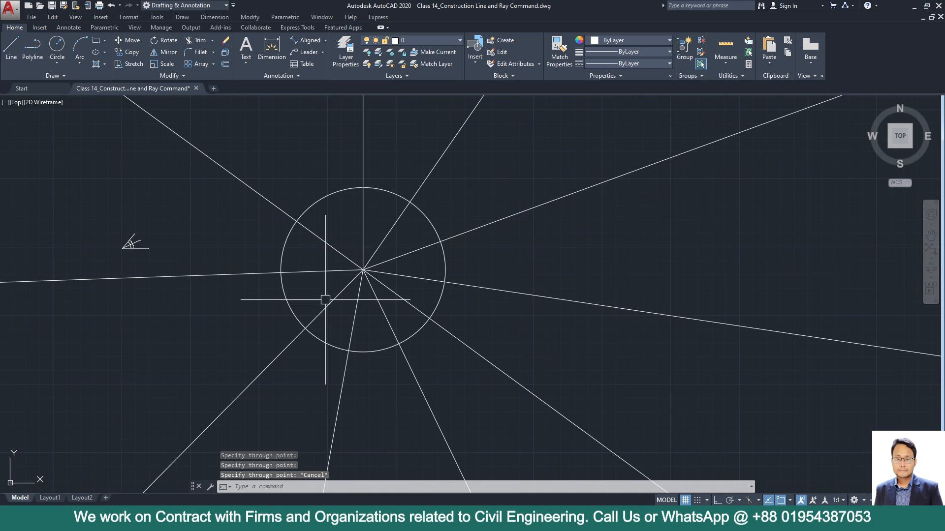
{"action": "middle_click_drag", "start_coordinate": [379, 311], "coordinate": [363, 331]}
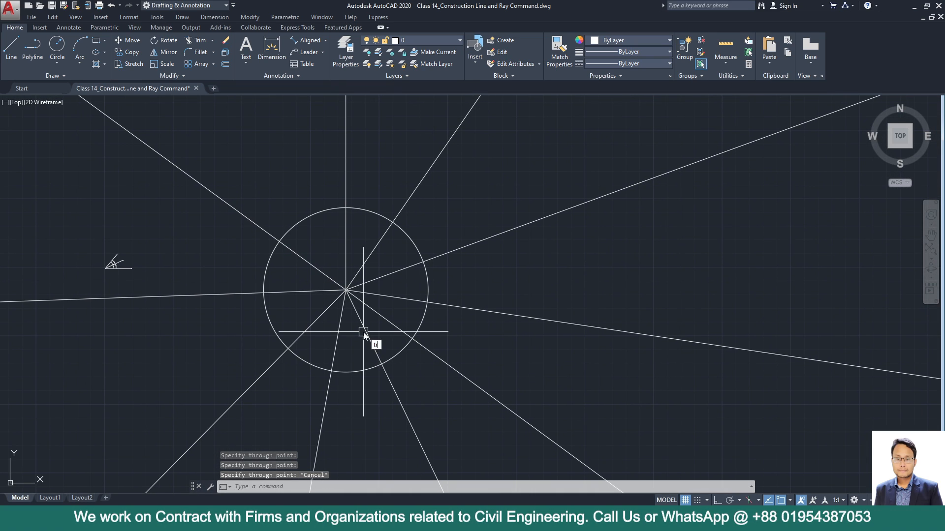
{"action": "type", "text": "tr"}
{"action": "key", "text": "Return"}
{"action": "left_click", "coordinate": [426, 176]}
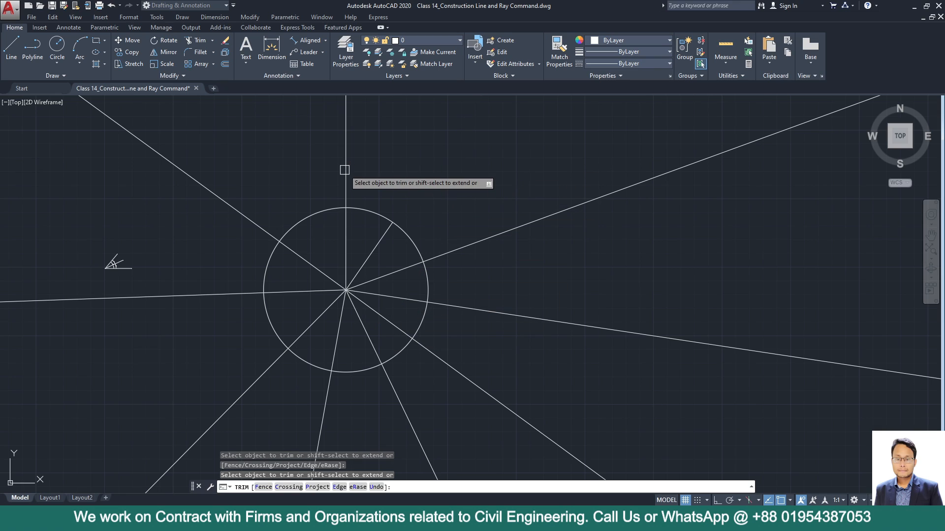
{"action": "left_click", "coordinate": [345, 170]}
{"action": "left_click", "coordinate": [236, 208]}
{"action": "left_click", "coordinate": [226, 295]}
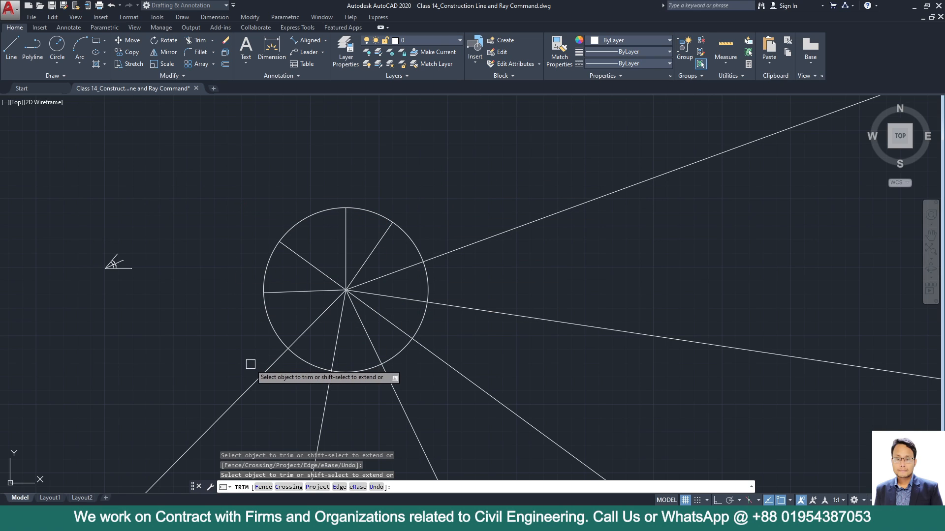
{"action": "left_click", "coordinate": [266, 371]}
{"action": "left_click", "coordinate": [392, 396]}
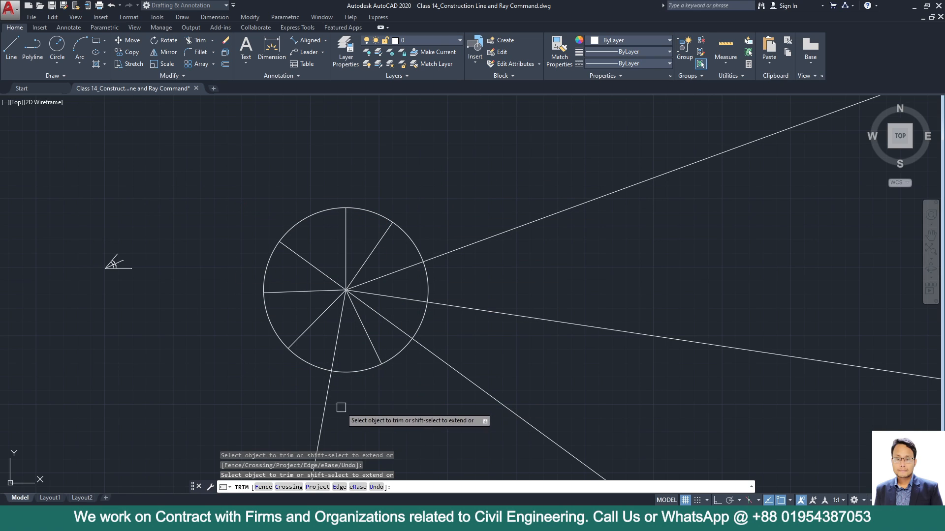
{"action": "left_click", "coordinate": [337, 408]}
{"action": "left_click", "coordinate": [462, 375]}
{"action": "left_click", "coordinate": [459, 307]}
{"action": "left_click", "coordinate": [455, 250]}
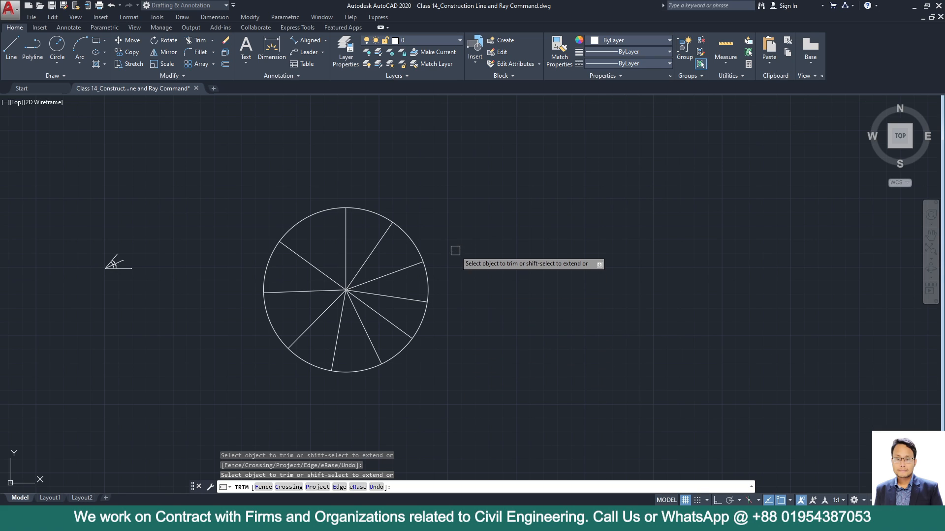
{"action": "key", "text": "Escape"}
Erase the ten trimmed spokes inside the circle, keeping the circle itself.
{"action": "middle_click_drag", "start_coordinate": [313, 345], "coordinate": [312, 355]}
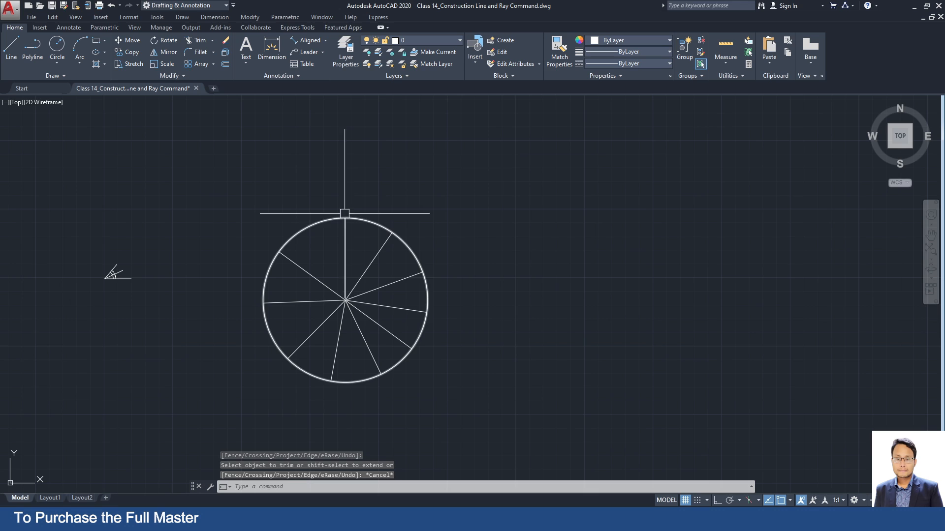
{"action": "scroll", "coordinate": [331, 333], "scroll_direction": "up", "scroll_amount": 2}
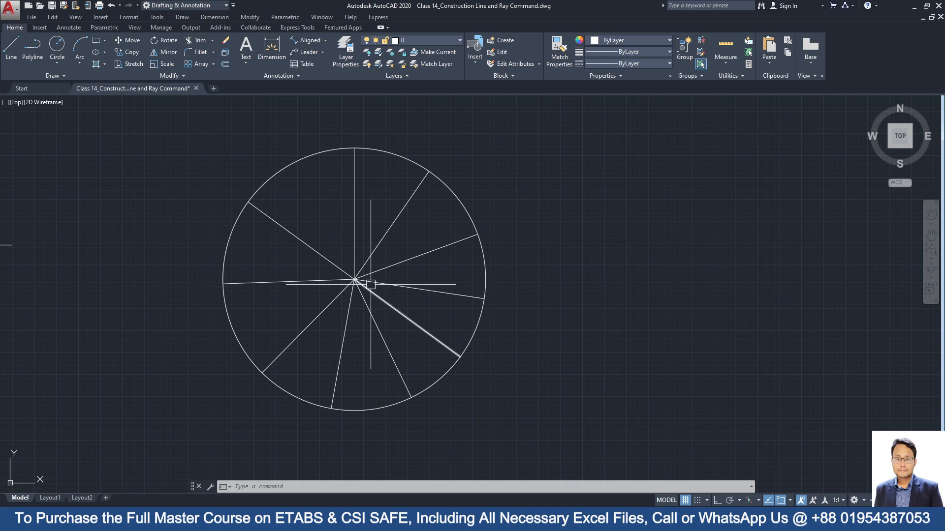
{"action": "left_click", "coordinate": [367, 390]}
{"action": "left_click", "coordinate": [301, 238]}
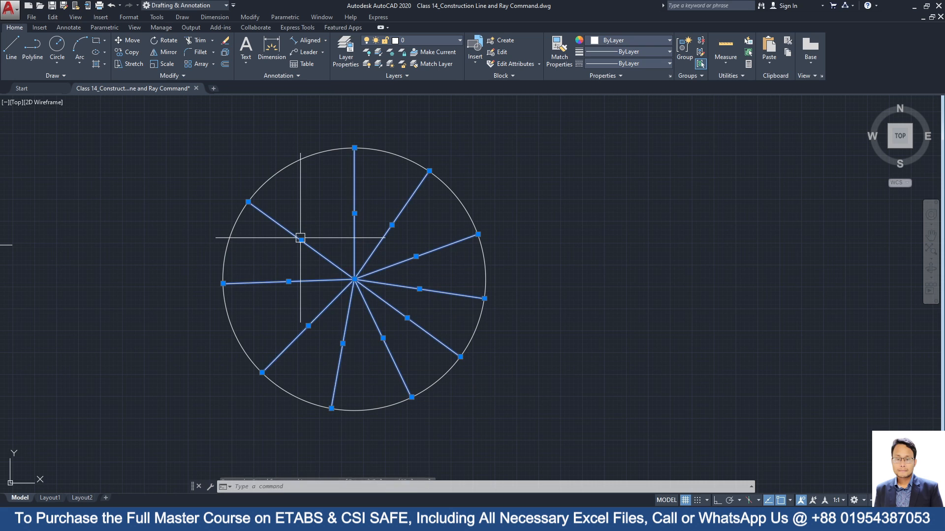
{"action": "key", "text": "Delete"}
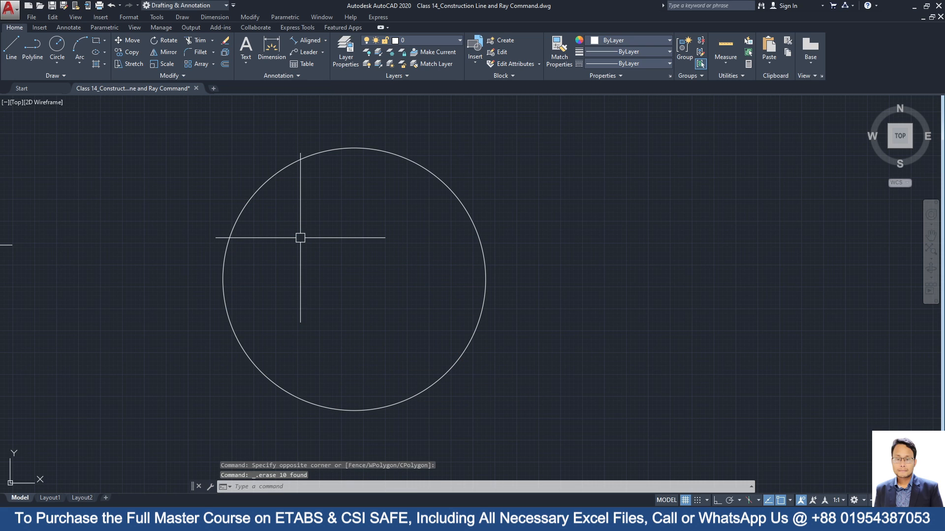
{"action": "key", "text": "Escape"}
Draw a freehand vertical line downward in the empty area east of the circle, with Ortho mode turned on.
{"action": "scroll", "coordinate": [388, 270], "scroll_direction": "down", "scroll_amount": 3}
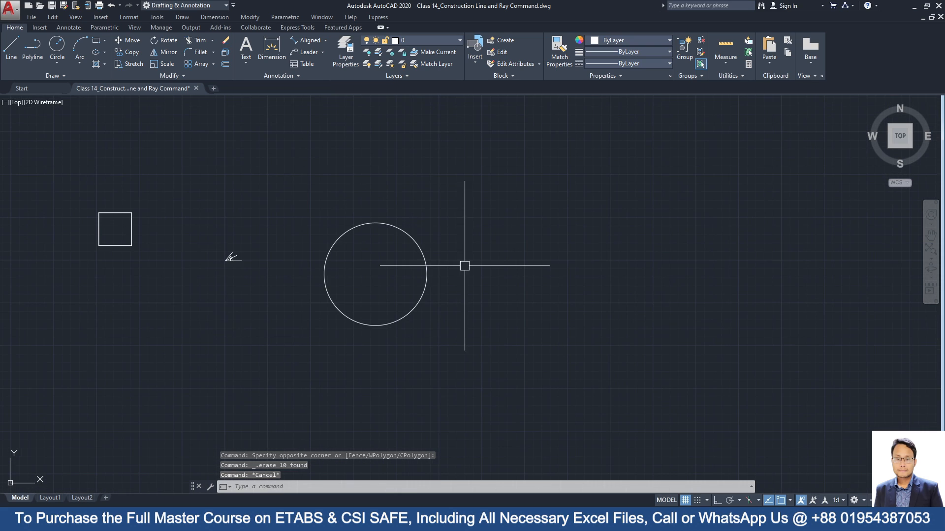
{"action": "scroll", "coordinate": [414, 265], "scroll_direction": "up", "scroll_amount": 3}
{"action": "middle_click_drag", "start_coordinate": [434, 259], "coordinate": [192, 260]}
{"action": "scroll", "coordinate": [392, 265], "scroll_direction": "down", "scroll_amount": 8}
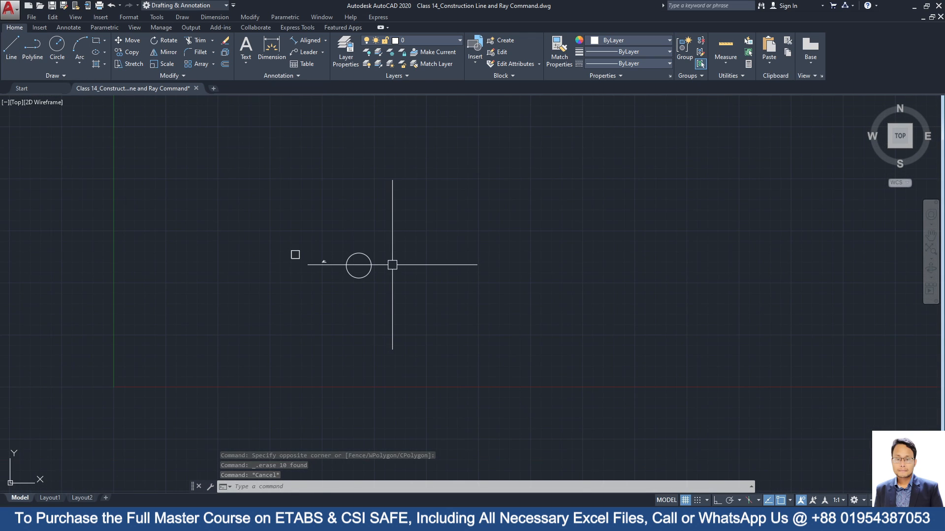
{"action": "scroll", "coordinate": [343, 268], "scroll_direction": "up", "scroll_amount": 5}
{"action": "left_click", "coordinate": [11, 49]}
{"action": "middle_click_drag", "start_coordinate": [554, 259], "coordinate": [294, 262]}
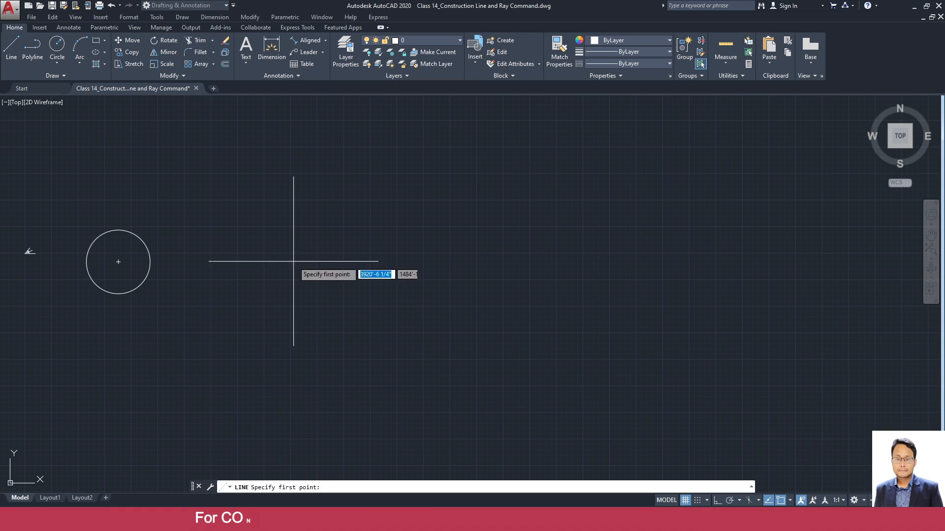
{"action": "left_click", "coordinate": [295, 251]}
{"action": "left_click", "coordinate": [717, 501]}
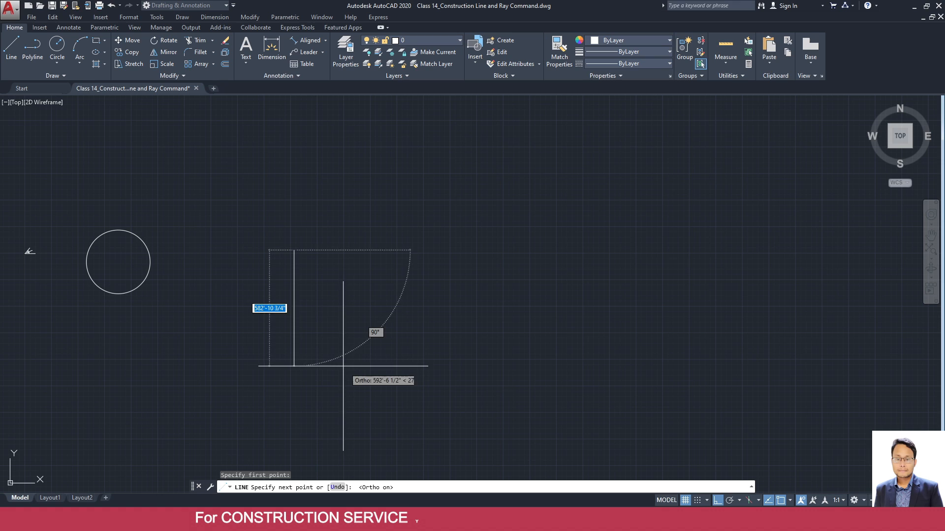
{"action": "left_click", "coordinate": [347, 388]}
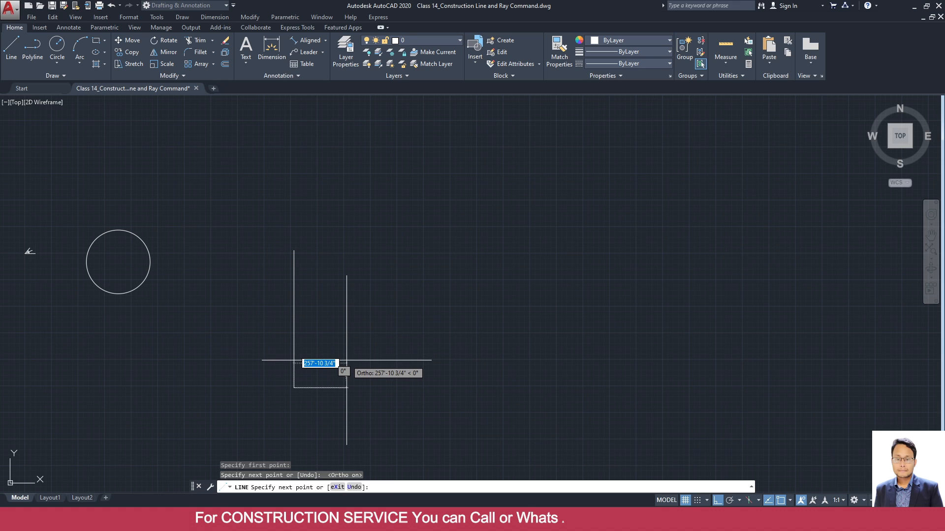
{"action": "key", "text": "Escape"}
Erase the freehand vertical line east of the circle.
{"action": "left_click", "coordinate": [321, 352]}
{"action": "left_click", "coordinate": [249, 312]}
{"action": "key", "text": "Delete"}
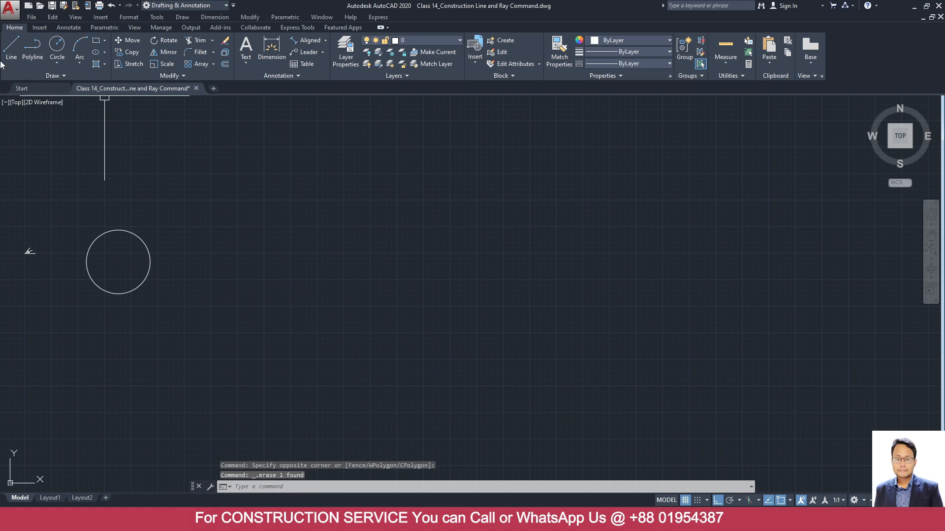
Draw a vertical line 15' long, running upward in the empty area east of the circle.
{"action": "left_click", "coordinate": [10, 49]}
{"action": "left_click", "coordinate": [390, 339]}
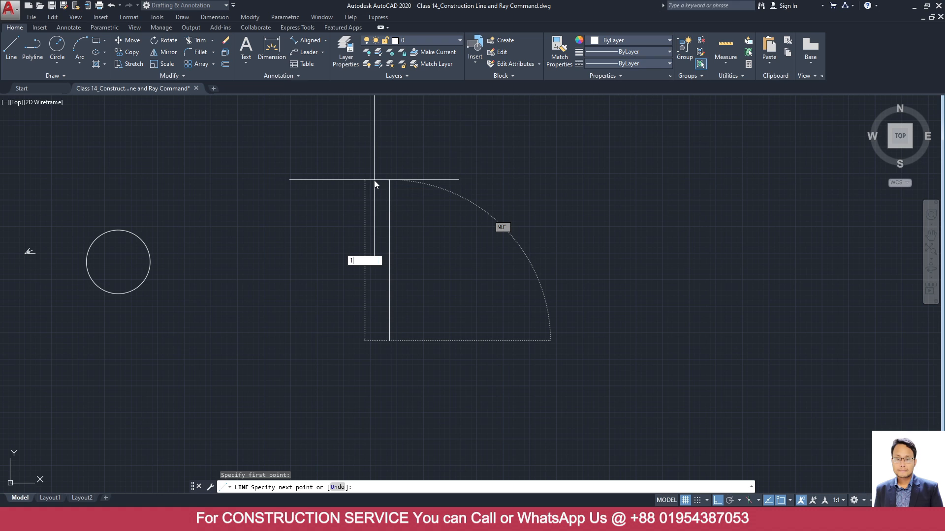
{"action": "key", "text": "Return"}
{"action": "key", "text": "Escape"}
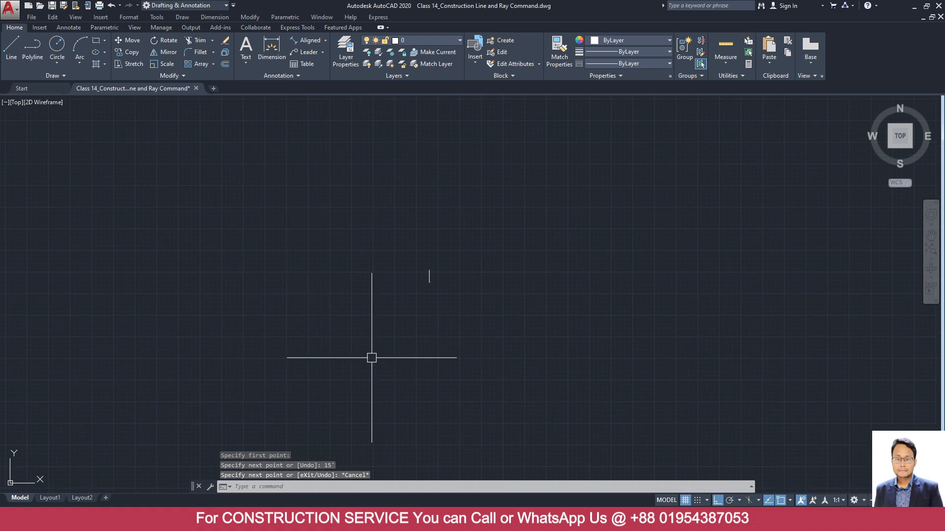
Draw a horizontal line 15' long to the right, starting above and right of the vertical line's upper end.
{"action": "scroll", "coordinate": [353, 329], "scroll_direction": "up", "scroll_amount": 3}
{"action": "scroll", "coordinate": [320, 223], "scroll_direction": "up", "scroll_amount": 5}
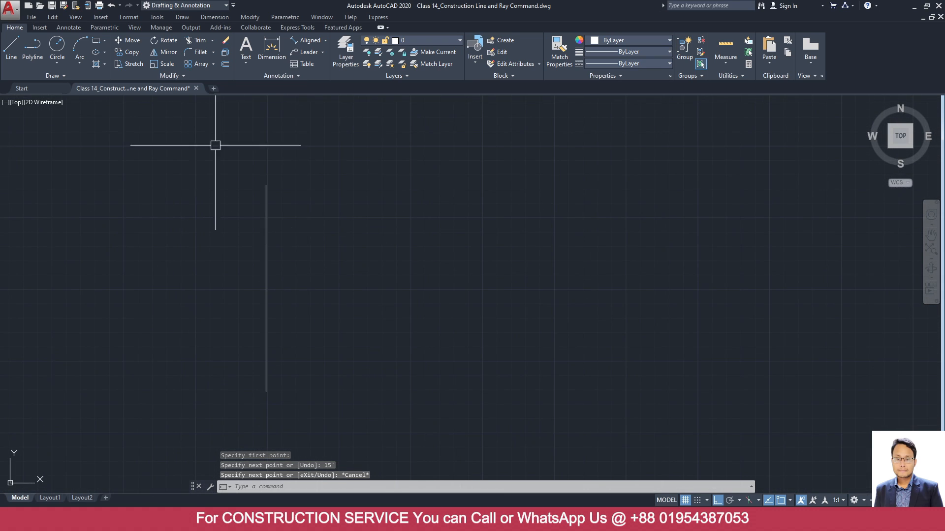
{"action": "left_click", "coordinate": [12, 50]}
{"action": "middle_click_drag", "start_coordinate": [336, 187], "coordinate": [332, 303]}
{"action": "left_click", "coordinate": [336, 193]}
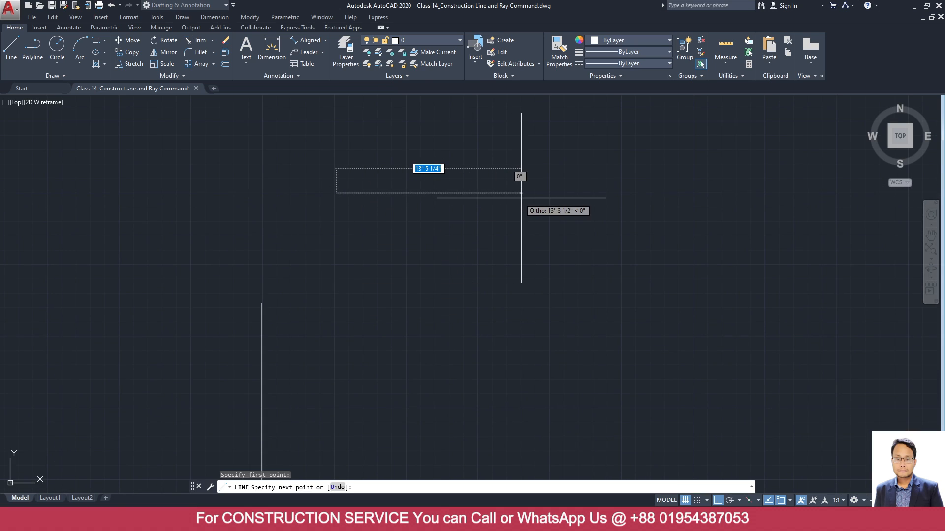
{"action": "type", "text": "15'"}
{"action": "key", "text": "Return"}
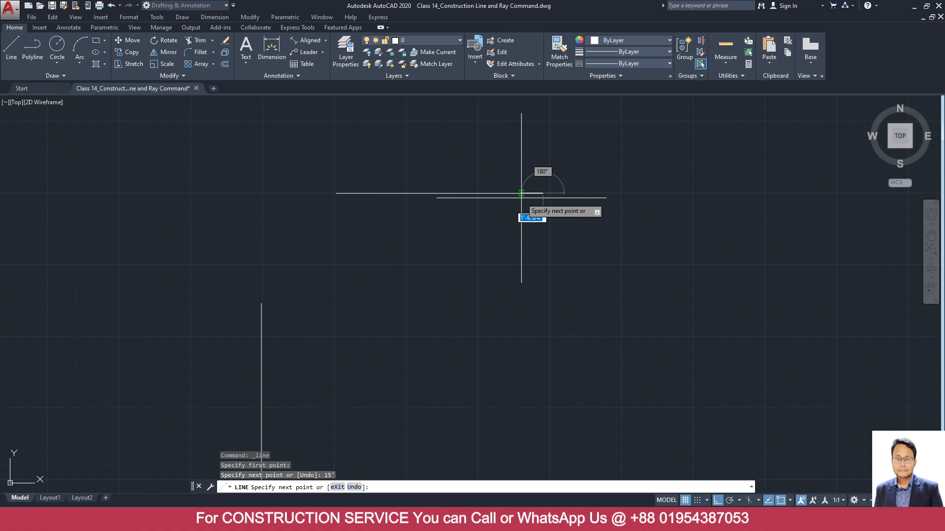
{"action": "key", "text": "Return"}
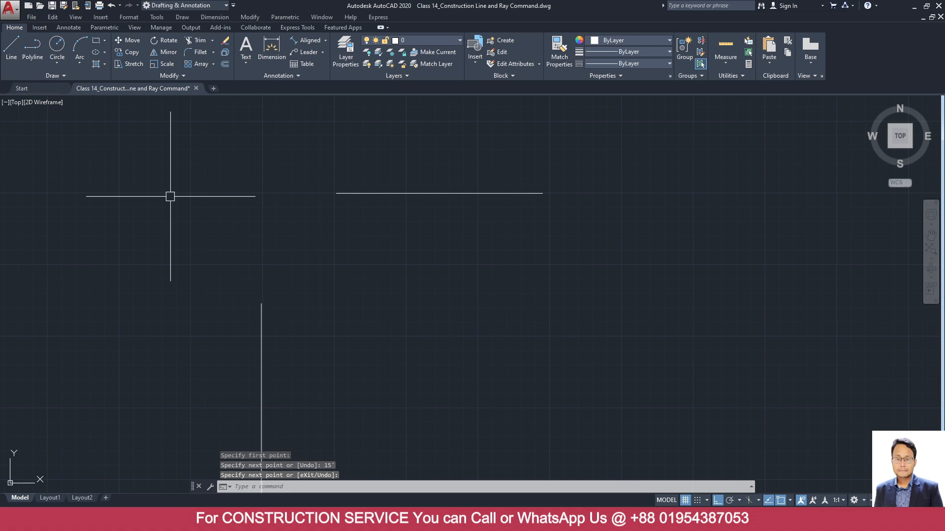
{"action": "type", "text": "fi"}
{"action": "key", "text": "Return"}
{"action": "key", "text": "Escape"}
Fillet the vertical and horizontal lines with a radius of 50 to form a rounded corner.
{"action": "type", "text": "f"}
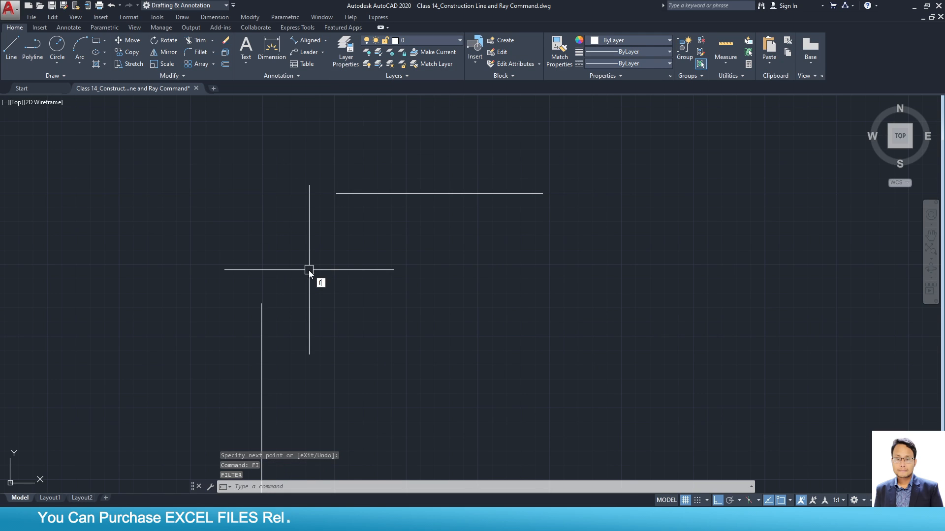
{"action": "type", "text": "i"}
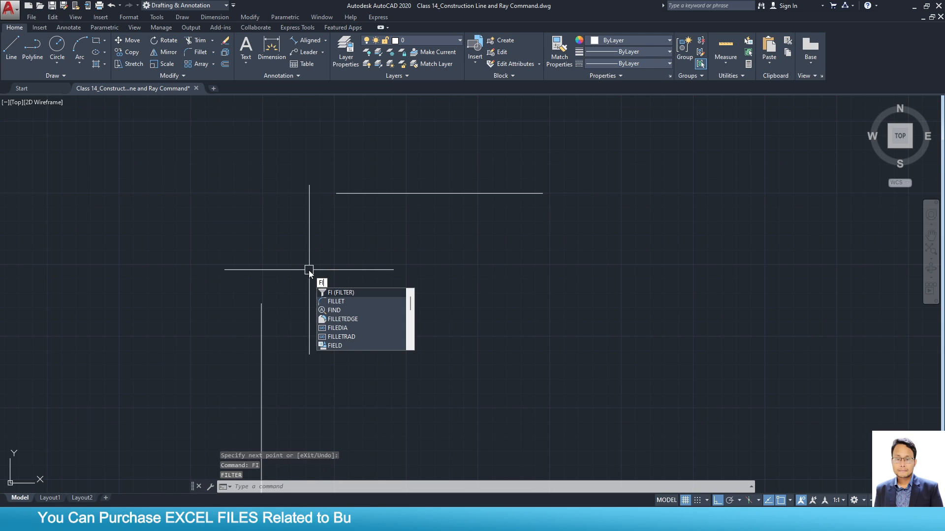
{"action": "left_click", "coordinate": [338, 301]}
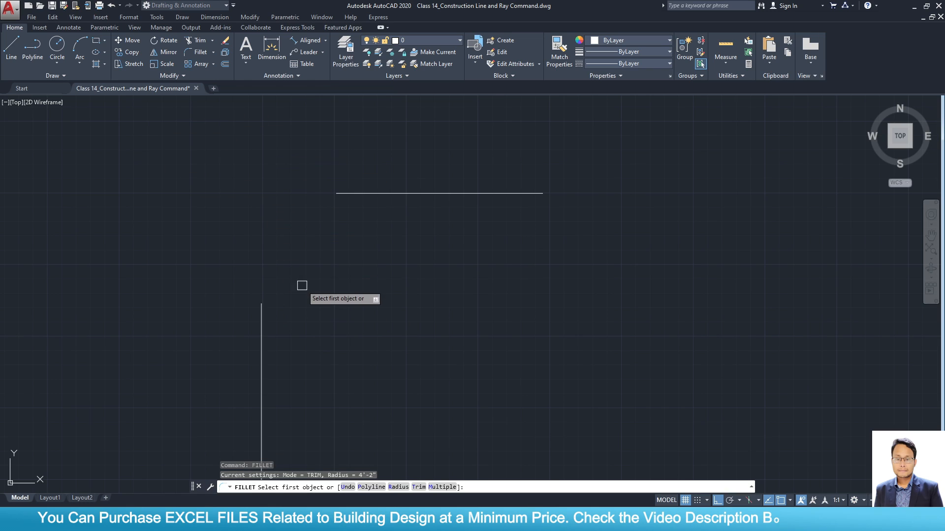
{"action": "left_click", "coordinate": [400, 487]}
{"action": "type", "text": "50"}
{"action": "key", "text": "Return"}
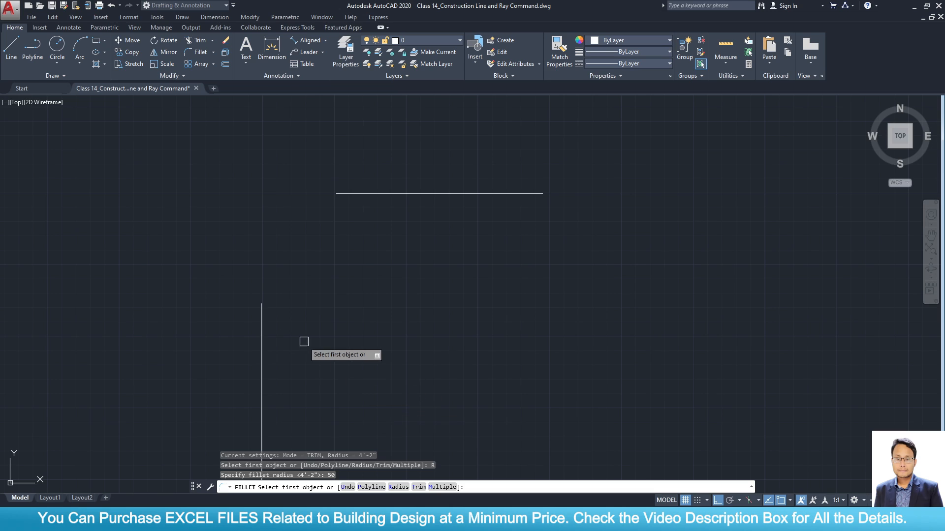
{"action": "left_click", "coordinate": [261, 352]}
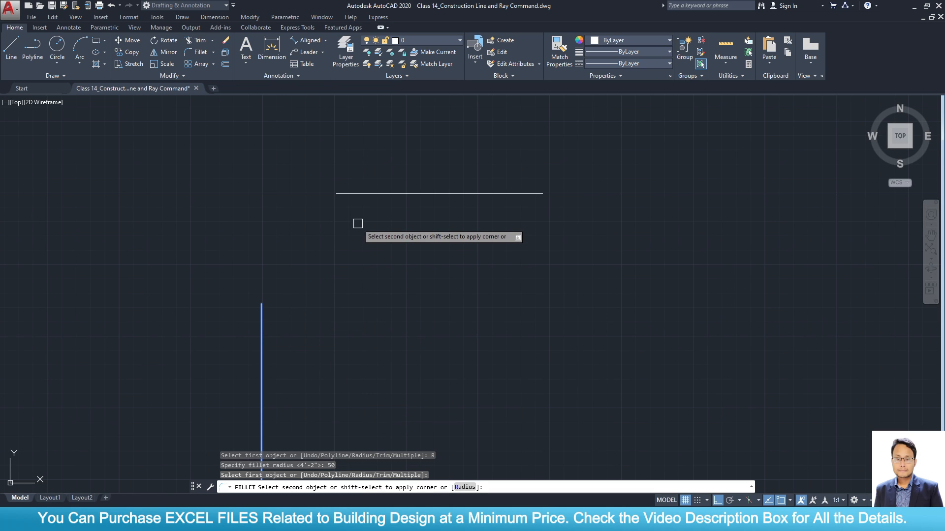
{"action": "left_click", "coordinate": [358, 194]}
{"action": "scroll", "coordinate": [390, 274], "scroll_direction": "down", "scroll_amount": 2}
{"action": "key", "text": "Escape"}
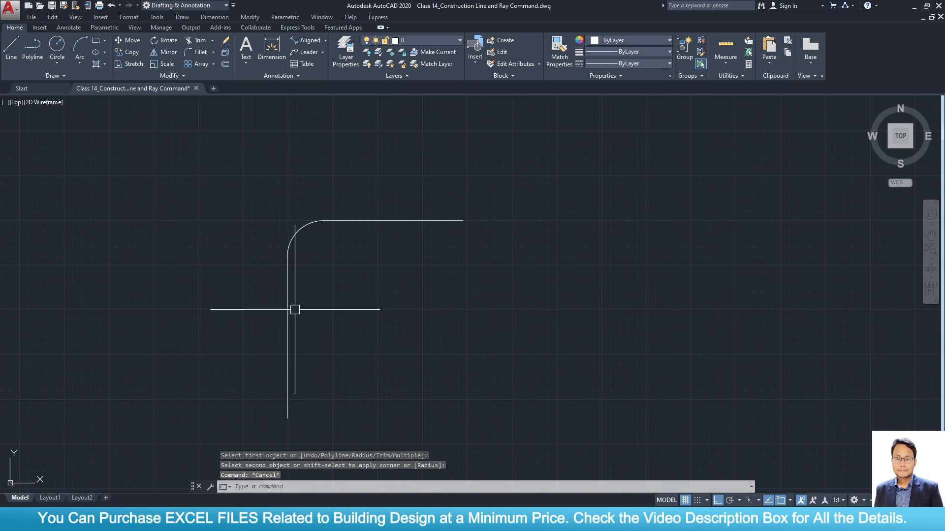
Join the vertical line, the fillet arc and the horizontal line into a single polyline.
{"action": "left_click", "coordinate": [286, 303]}
{"action": "left_click", "coordinate": [321, 260]}
{"action": "left_click", "coordinate": [262, 201]}
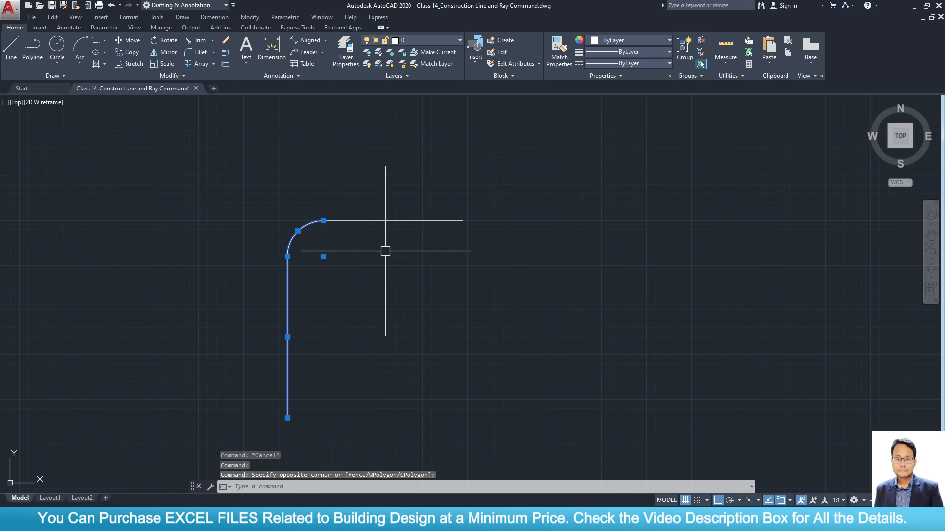
{"action": "left_click", "coordinate": [386, 251]}
{"action": "left_click", "coordinate": [361, 180]}
{"action": "key", "text": "Escape"}
{"action": "left_click", "coordinate": [377, 263]}
{"action": "left_click", "coordinate": [244, 192]}
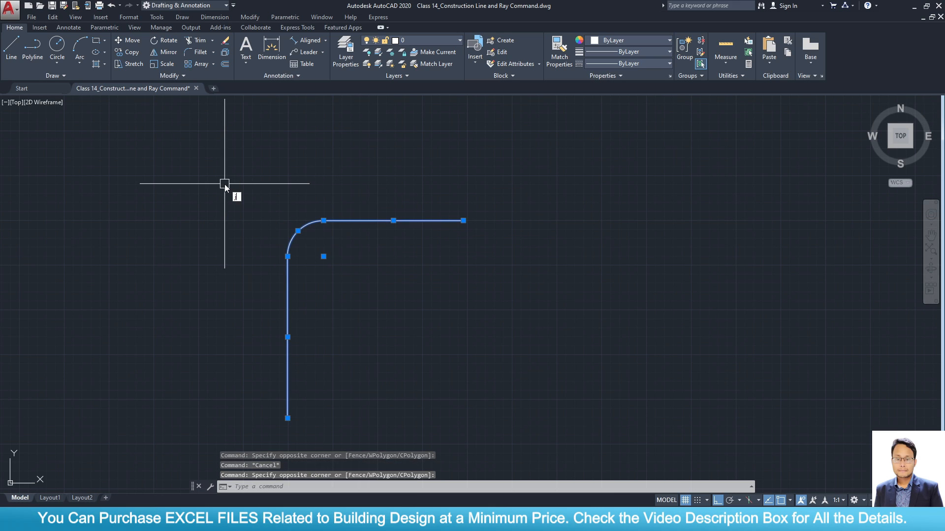
{"action": "key", "text": "Return"}
{"action": "key", "text": "Escape"}
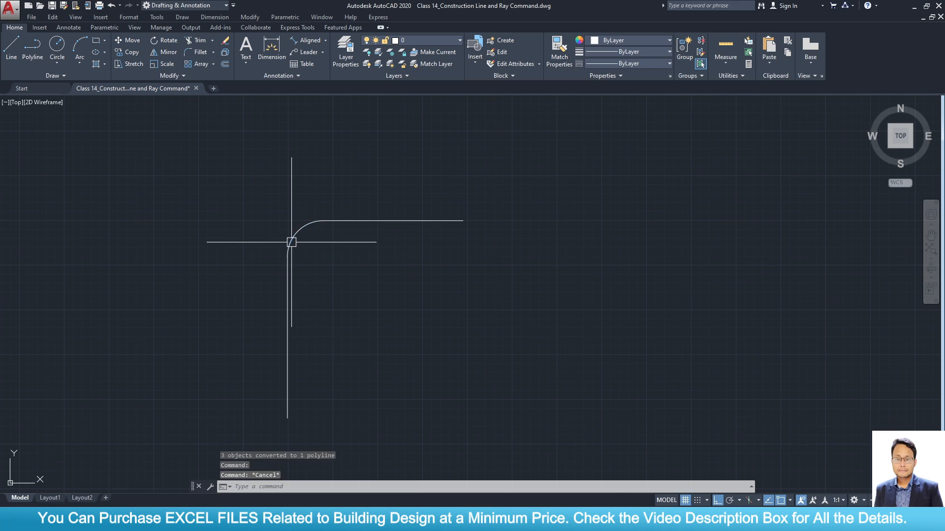
Offset the joined corner polyline by 50 toward its outer side.
{"action": "key", "text": "Return"}
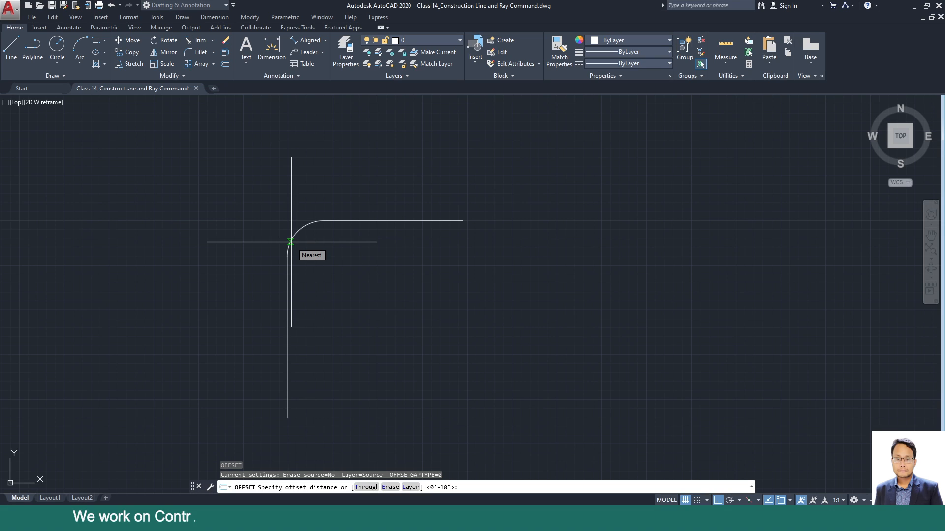
{"action": "type", "text": "50"}
{"action": "key", "text": "Return"}
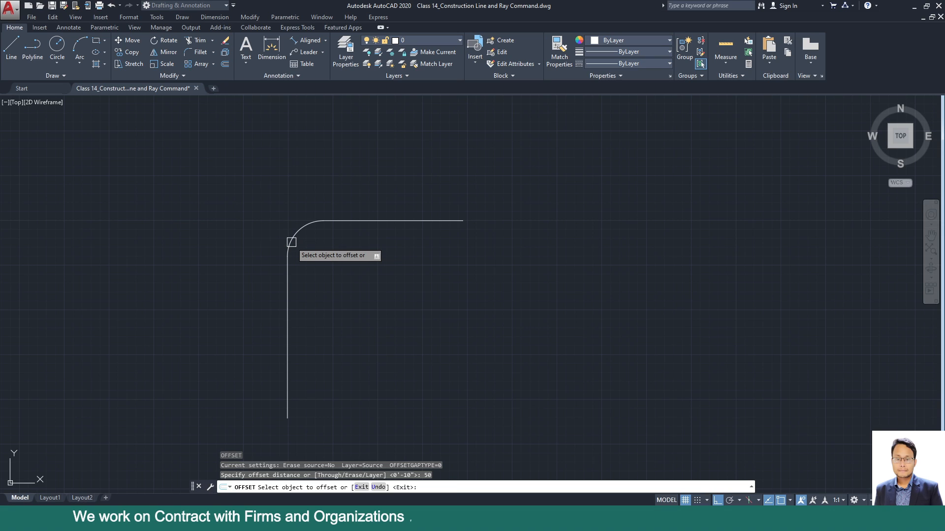
{"action": "left_click", "coordinate": [291, 244]}
{"action": "left_click", "coordinate": [140, 135]}
{"action": "key", "text": "Escape"}
{"action": "scroll", "coordinate": [308, 263], "scroll_direction": "up", "scroll_amount": 4}
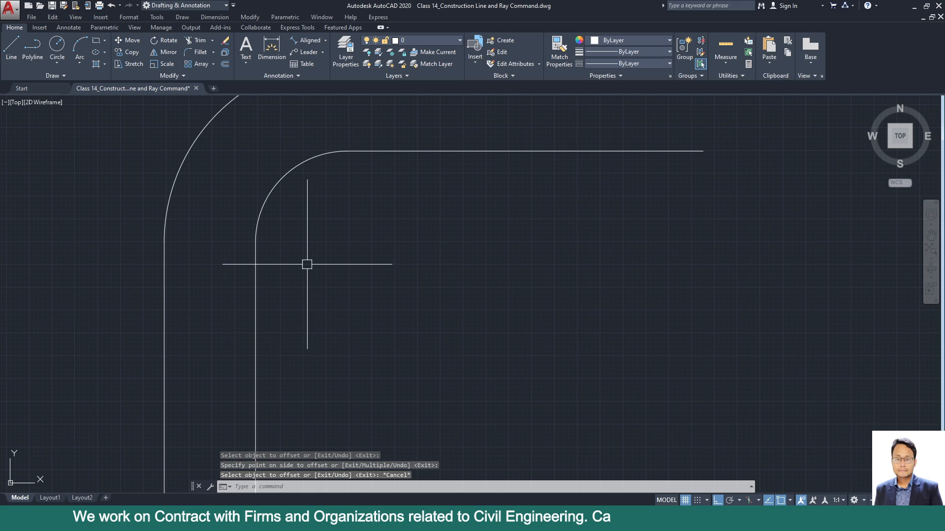
{"action": "scroll", "coordinate": [310, 275], "scroll_direction": "down", "scroll_amount": 2}
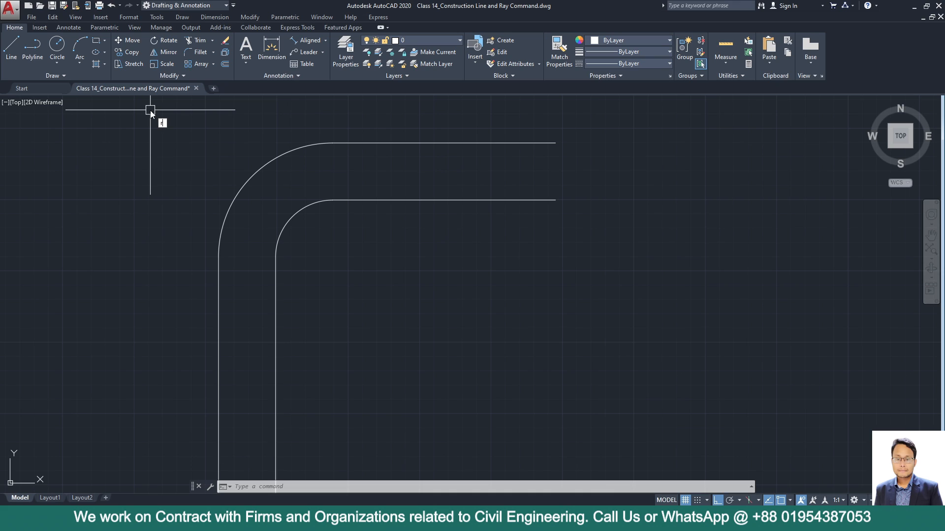
Turn Ortho off and draw six rays fanning from the fillet arc's centre through points spread along the outer arc.
{"action": "type", "text": "ay"}
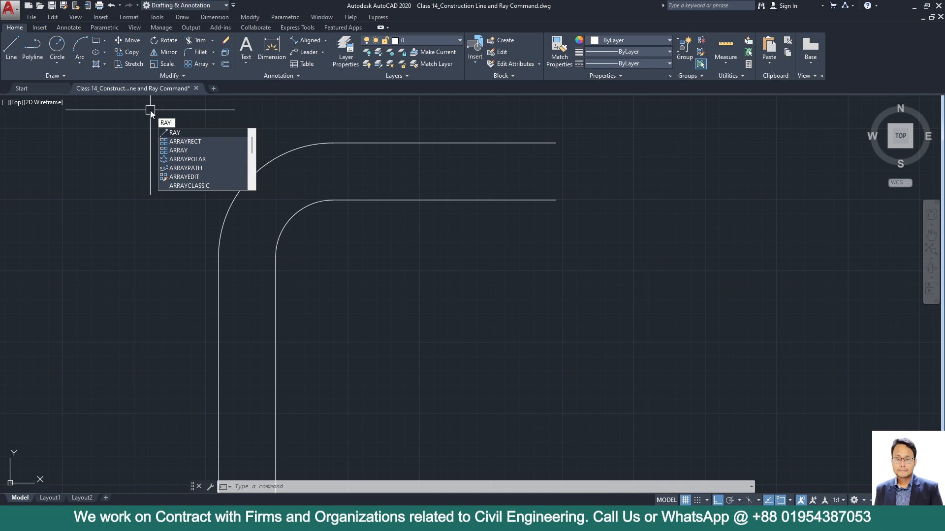
{"action": "key", "text": "Return"}
{"action": "left_click", "coordinate": [332, 257]}
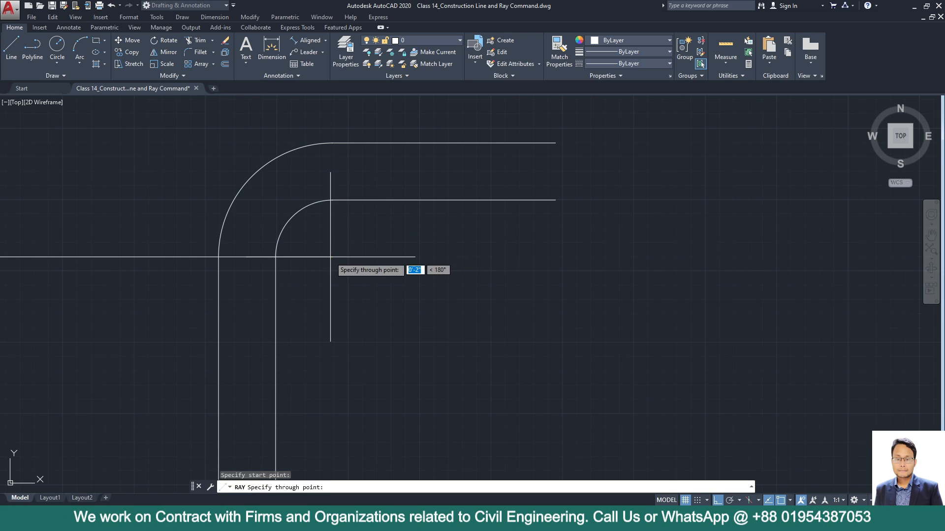
{"action": "left_click", "coordinate": [717, 501]}
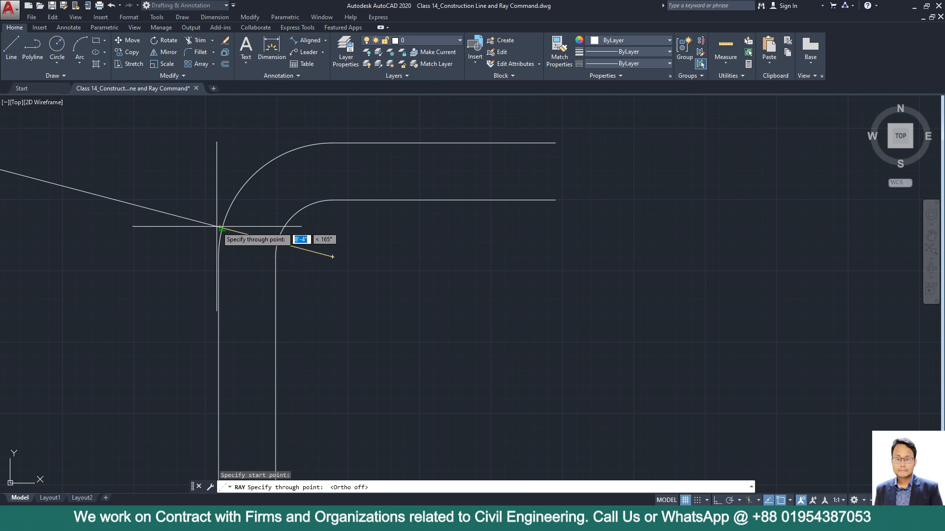
{"action": "left_click", "coordinate": [217, 245]}
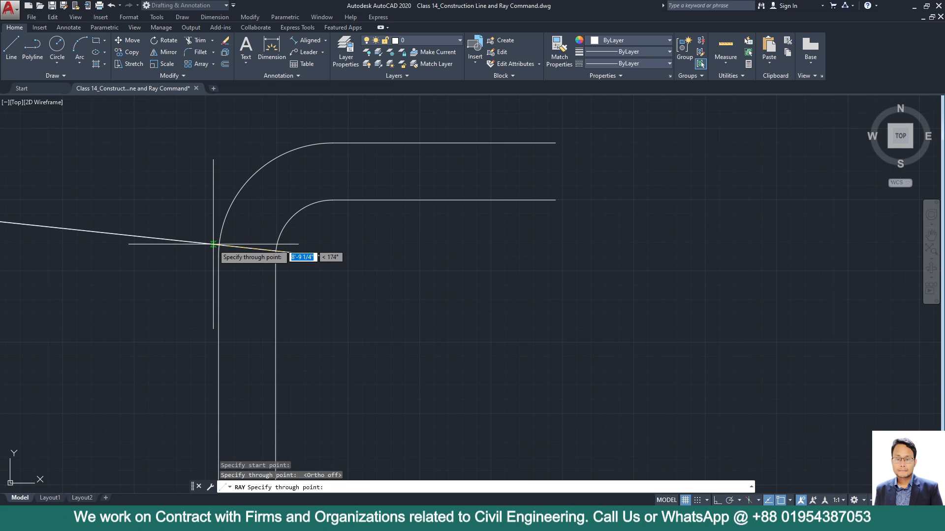
{"action": "left_click", "coordinate": [224, 222]}
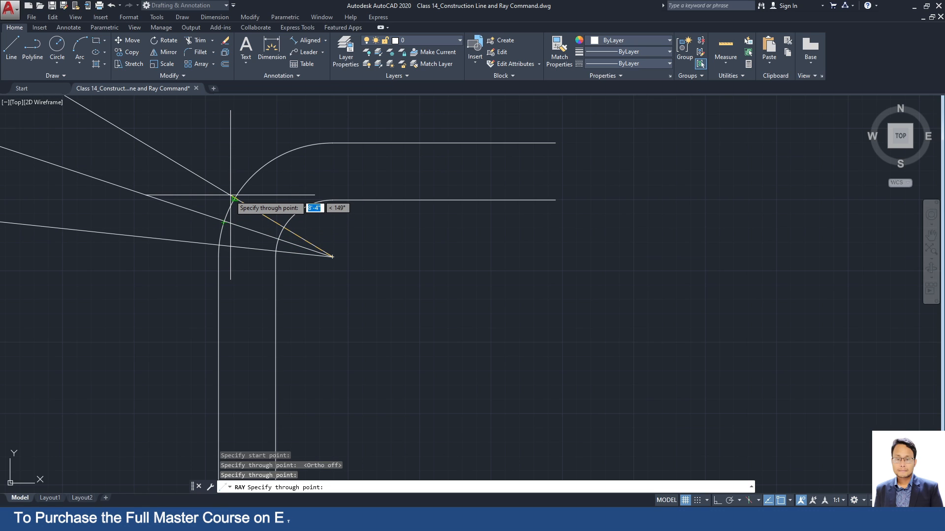
{"action": "left_click", "coordinate": [231, 196]}
{"action": "left_click", "coordinate": [252, 176]}
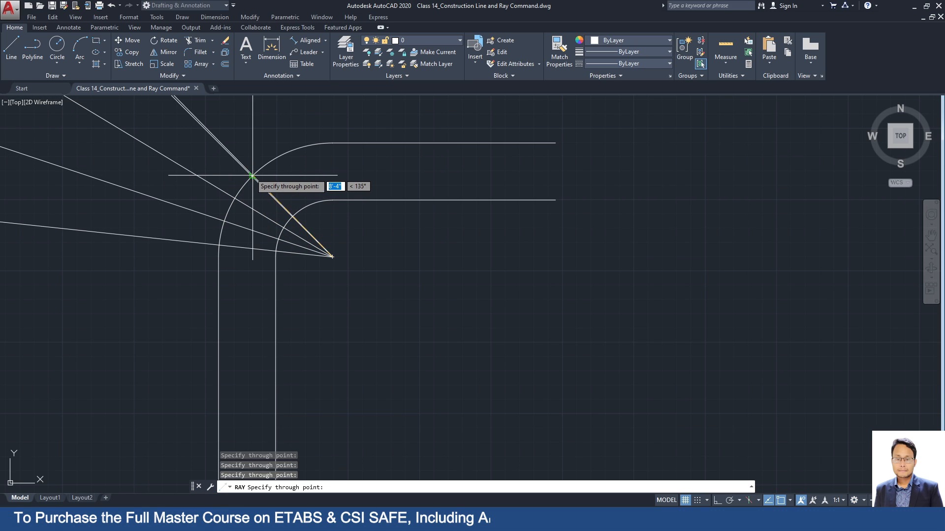
{"action": "left_click", "coordinate": [277, 158]}
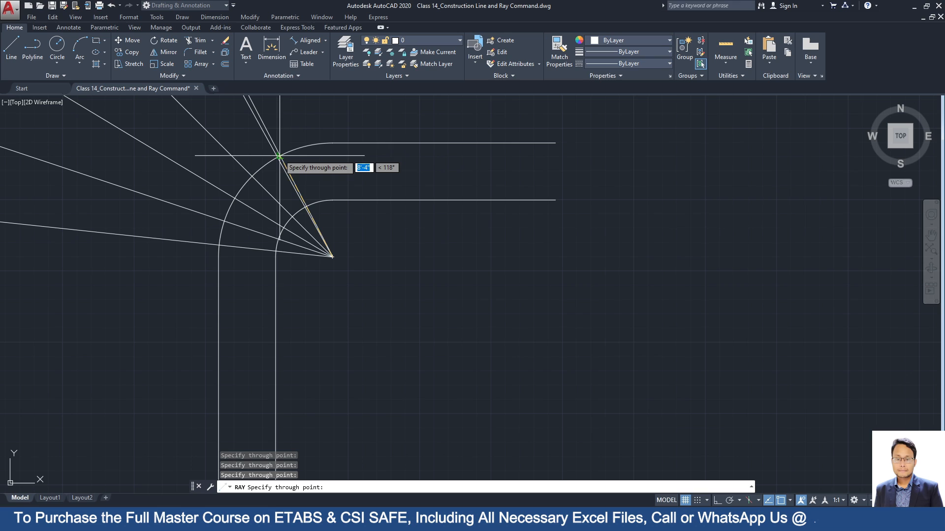
{"action": "key", "text": "Escape"}
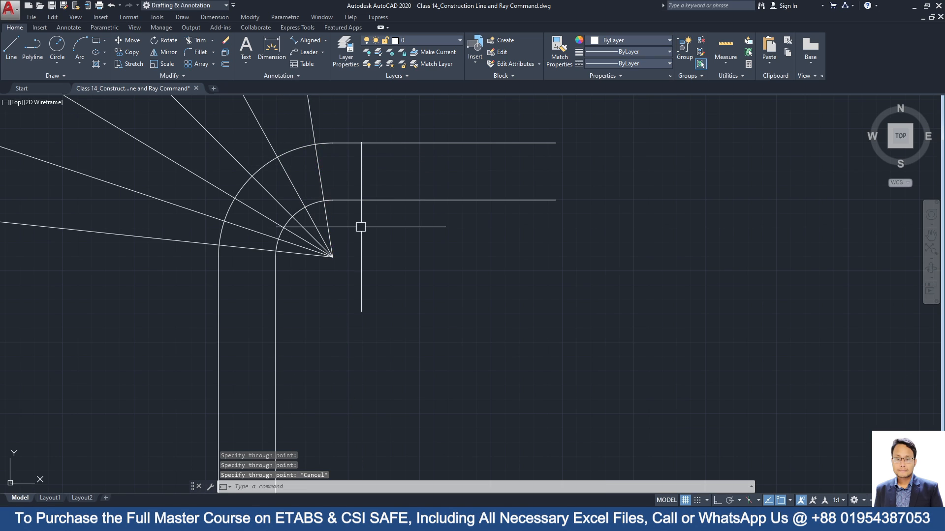
Trim off the parts of all six rays that extend beyond the outer arc.
{"action": "scroll", "coordinate": [421, 335], "scroll_direction": "down", "scroll_amount": 2}
{"action": "key", "text": "Return"}
{"action": "key", "text": "Return"}
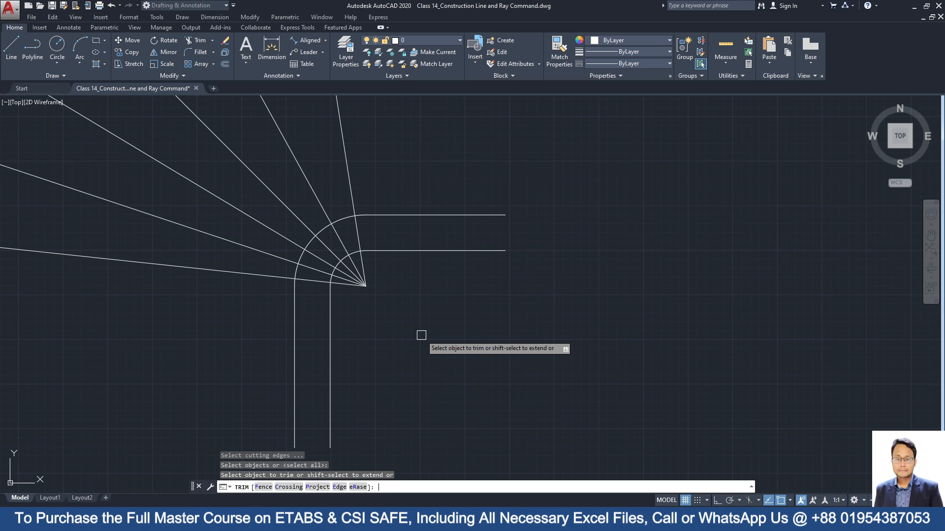
{"action": "left_click", "coordinate": [273, 298]}
{"action": "left_click", "coordinate": [225, 225]}
{"action": "left_click", "coordinate": [400, 169]}
{"action": "left_click", "coordinate": [219, 171]}
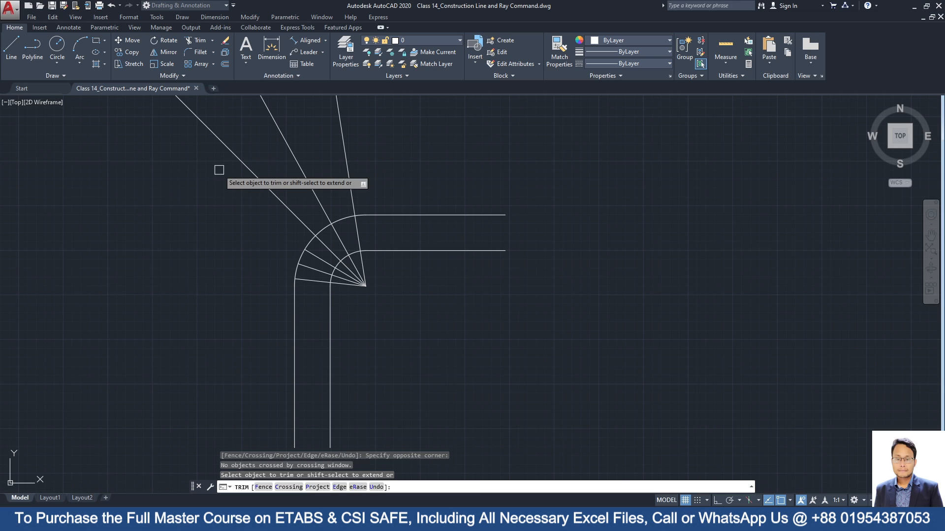
{"action": "left_click", "coordinate": [244, 167]}
{"action": "left_click", "coordinate": [290, 154]}
{"action": "left_click", "coordinate": [344, 157]}
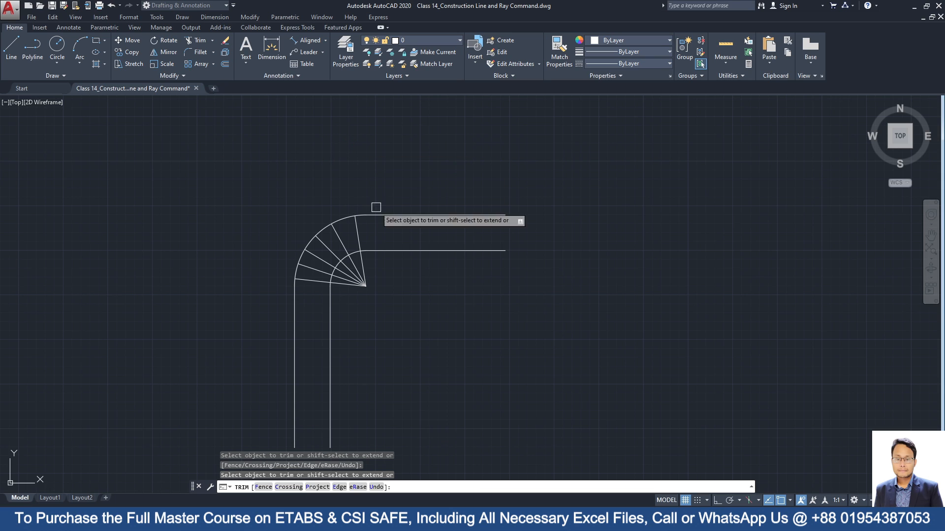
{"action": "key", "text": "Escape"}
{"action": "scroll", "coordinate": [401, 338], "scroll_direction": "up", "scroll_amount": 2}
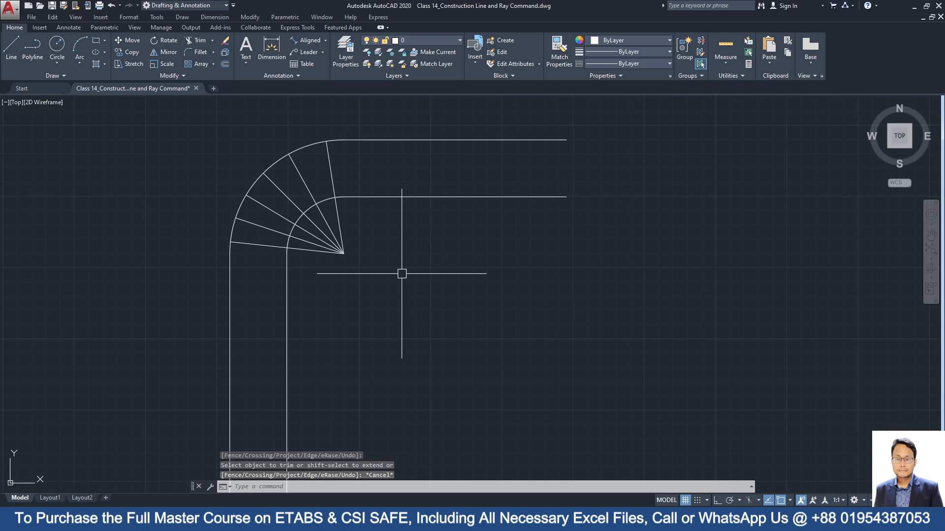
{"action": "scroll", "coordinate": [405, 210], "scroll_direction": "down", "scroll_amount": 2}
{"action": "scroll", "coordinate": [403, 232], "scroll_direction": "up", "scroll_amount": 2}
{"action": "mouse_move", "coordinate": [390, 253]}
{"action": "middle_mouse_down"}
{"action": "mouse_move", "coordinate": [371, 225]}
{"action": "mouse_move", "coordinate": [319, 320]}
{"action": "middle_mouse_up"}
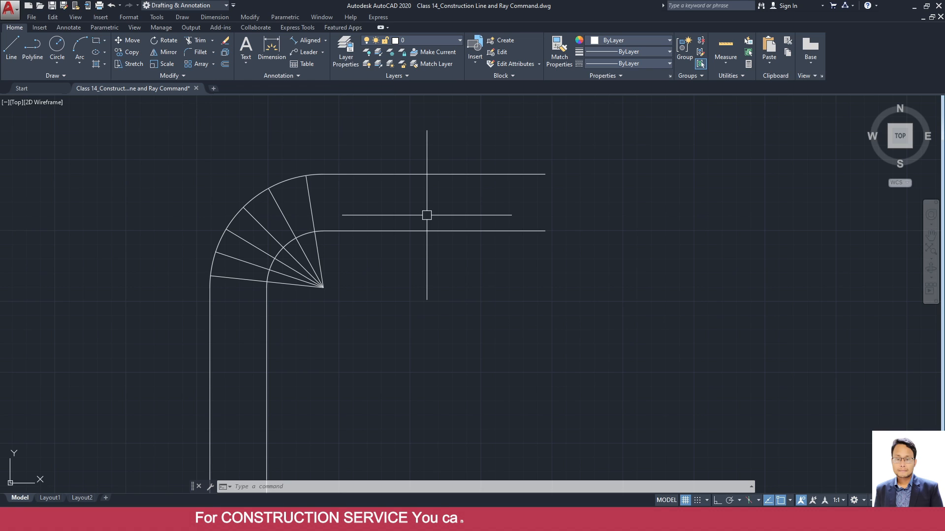
{"action": "left_click", "coordinate": [50, 79]}
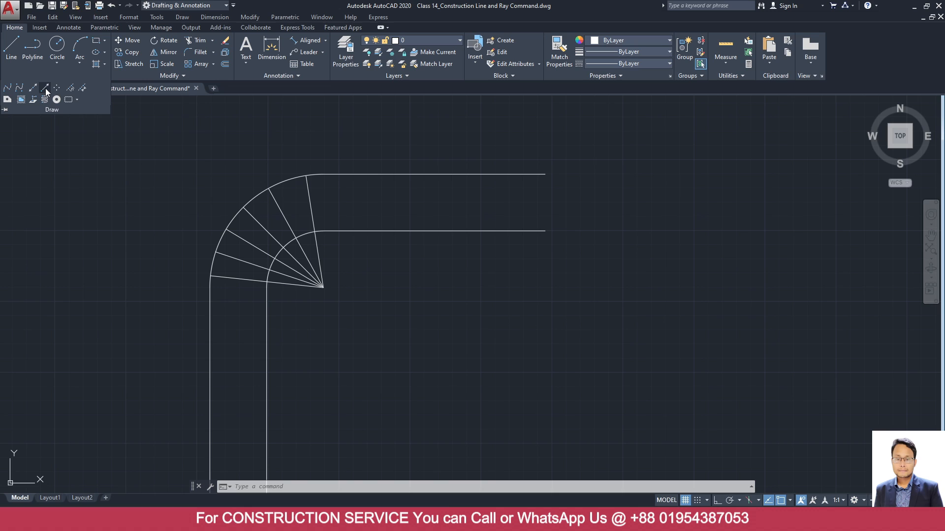
{"action": "left_click", "coordinate": [45, 88]}
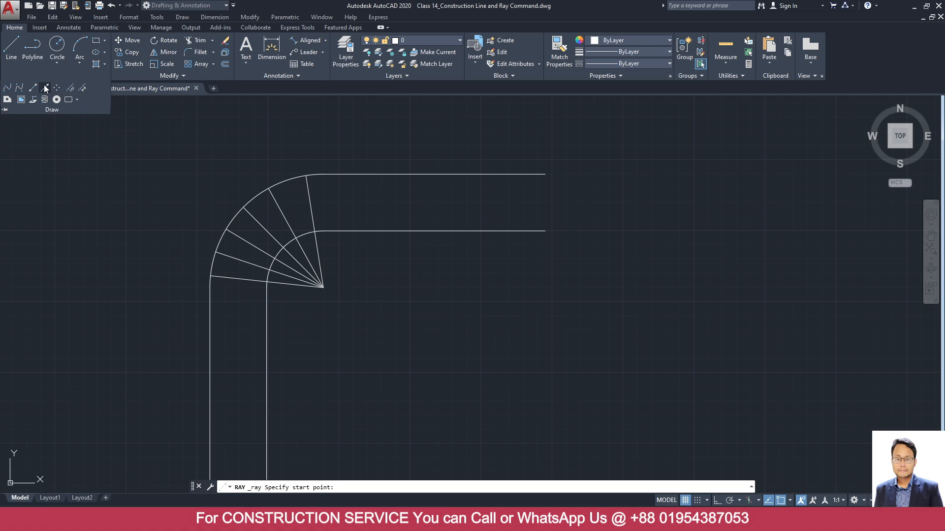
{"action": "key", "text": "Escape"}
{"action": "left_click", "coordinate": [54, 77]}
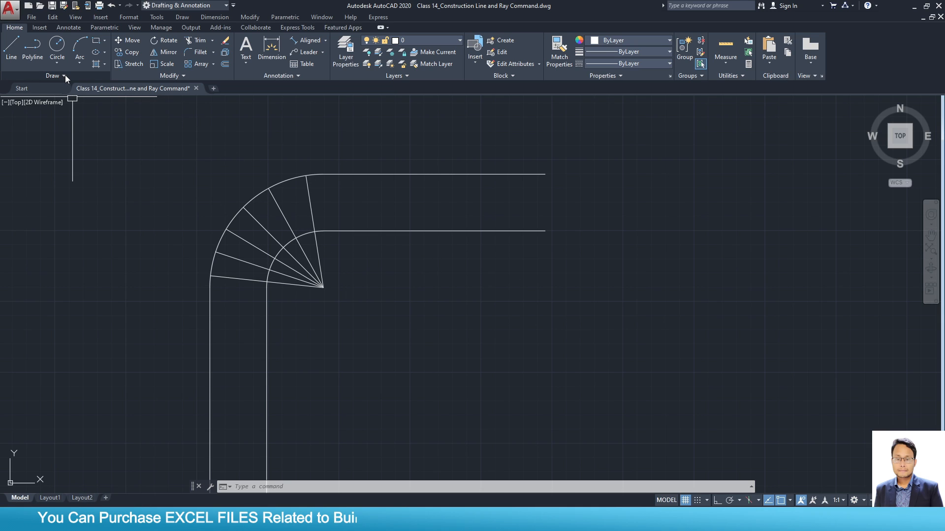
{"action": "key", "text": "Escape"}
{"action": "key", "text": "Escape"}
{"action": "scroll", "coordinate": [268, 234], "scroll_direction": "down", "scroll_amount": 6}
{"action": "middle_click_drag", "start_coordinate": [161, 272], "coordinate": [501, 291]}
{"action": "scroll", "coordinate": [470, 278], "scroll_direction": "down", "scroll_amount": 6}
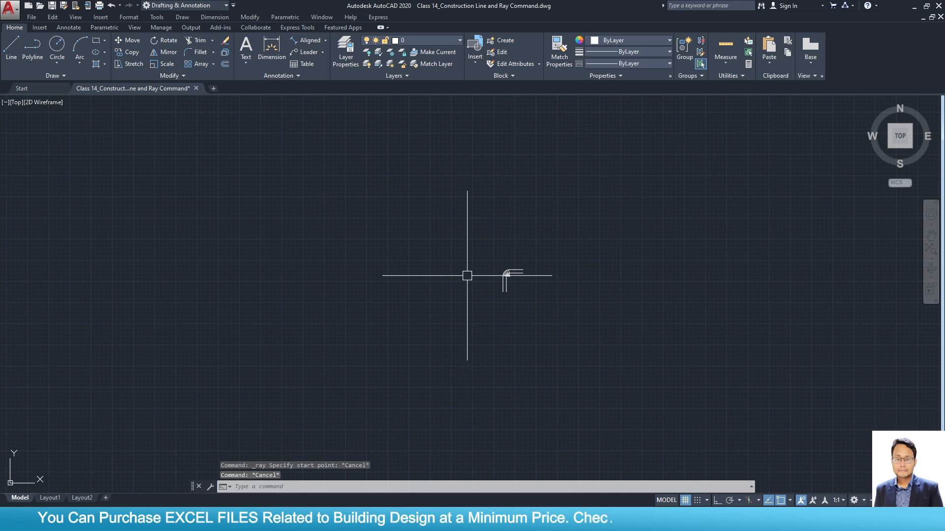
{"action": "scroll", "coordinate": [551, 253], "scroll_direction": "up", "scroll_amount": 10}
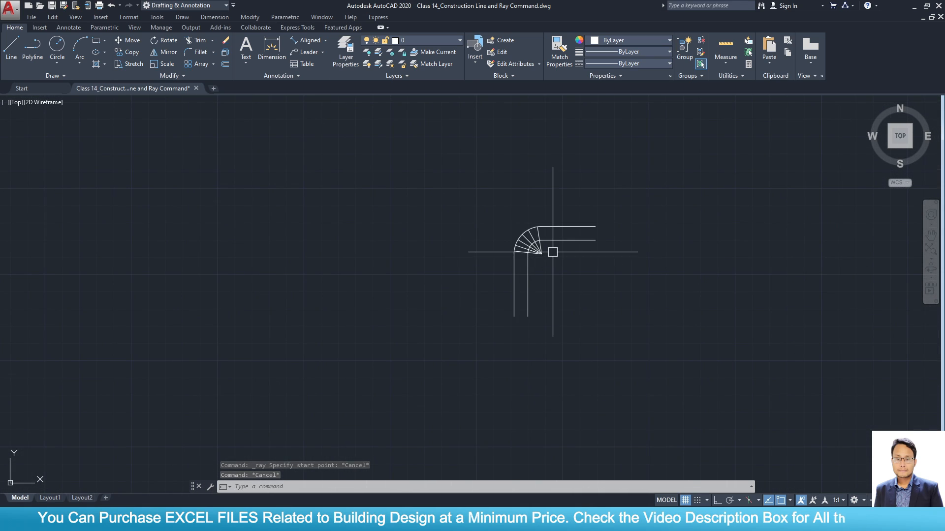